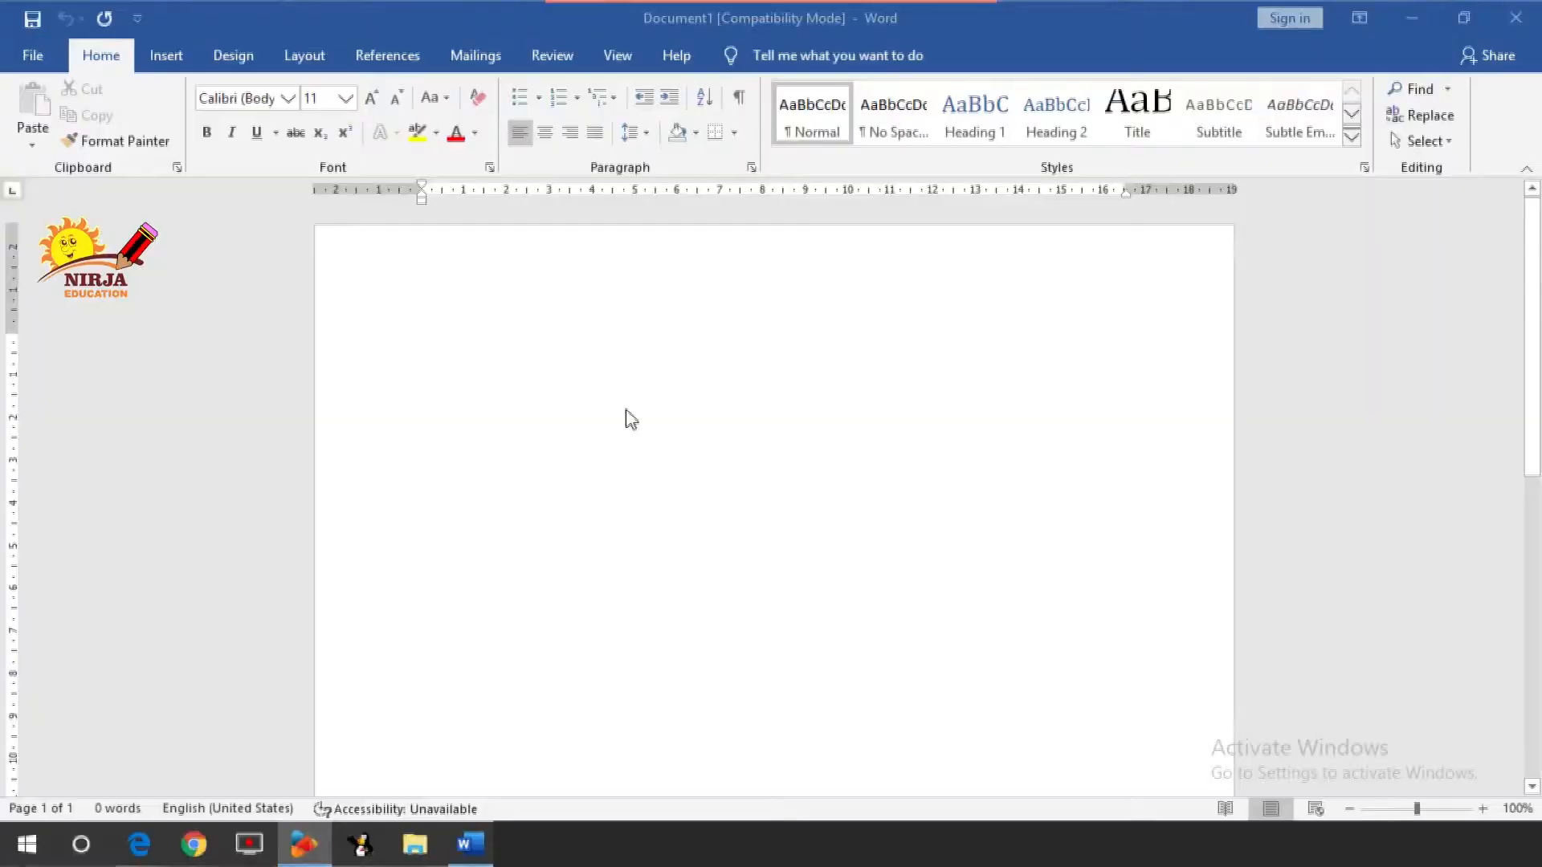
Insert the picture named Untitled from this device's Pictures folder into the blank document.
click(163, 41)
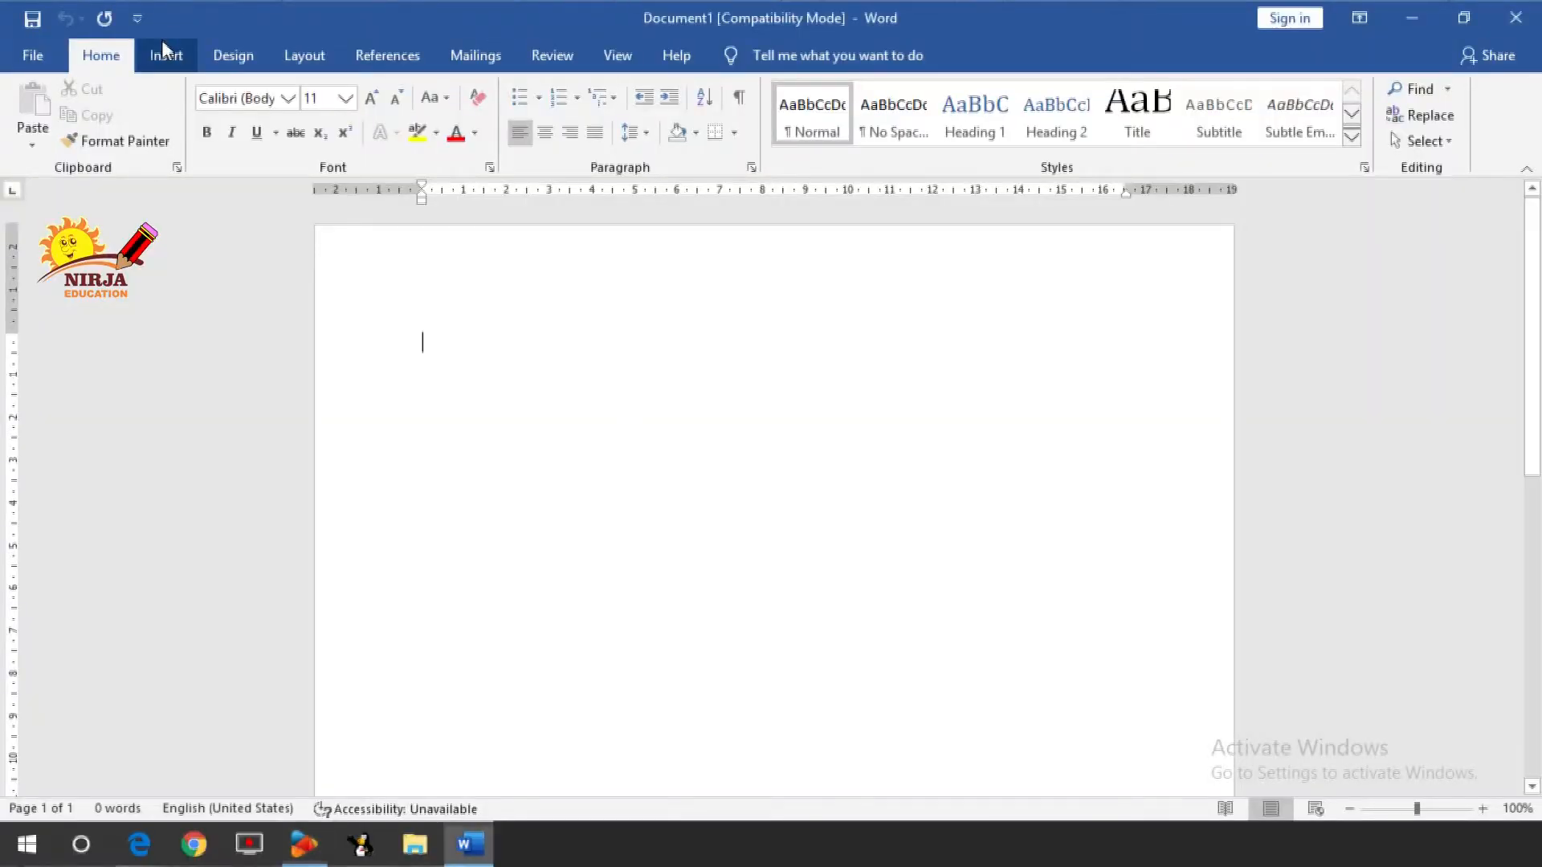
click(165, 50)
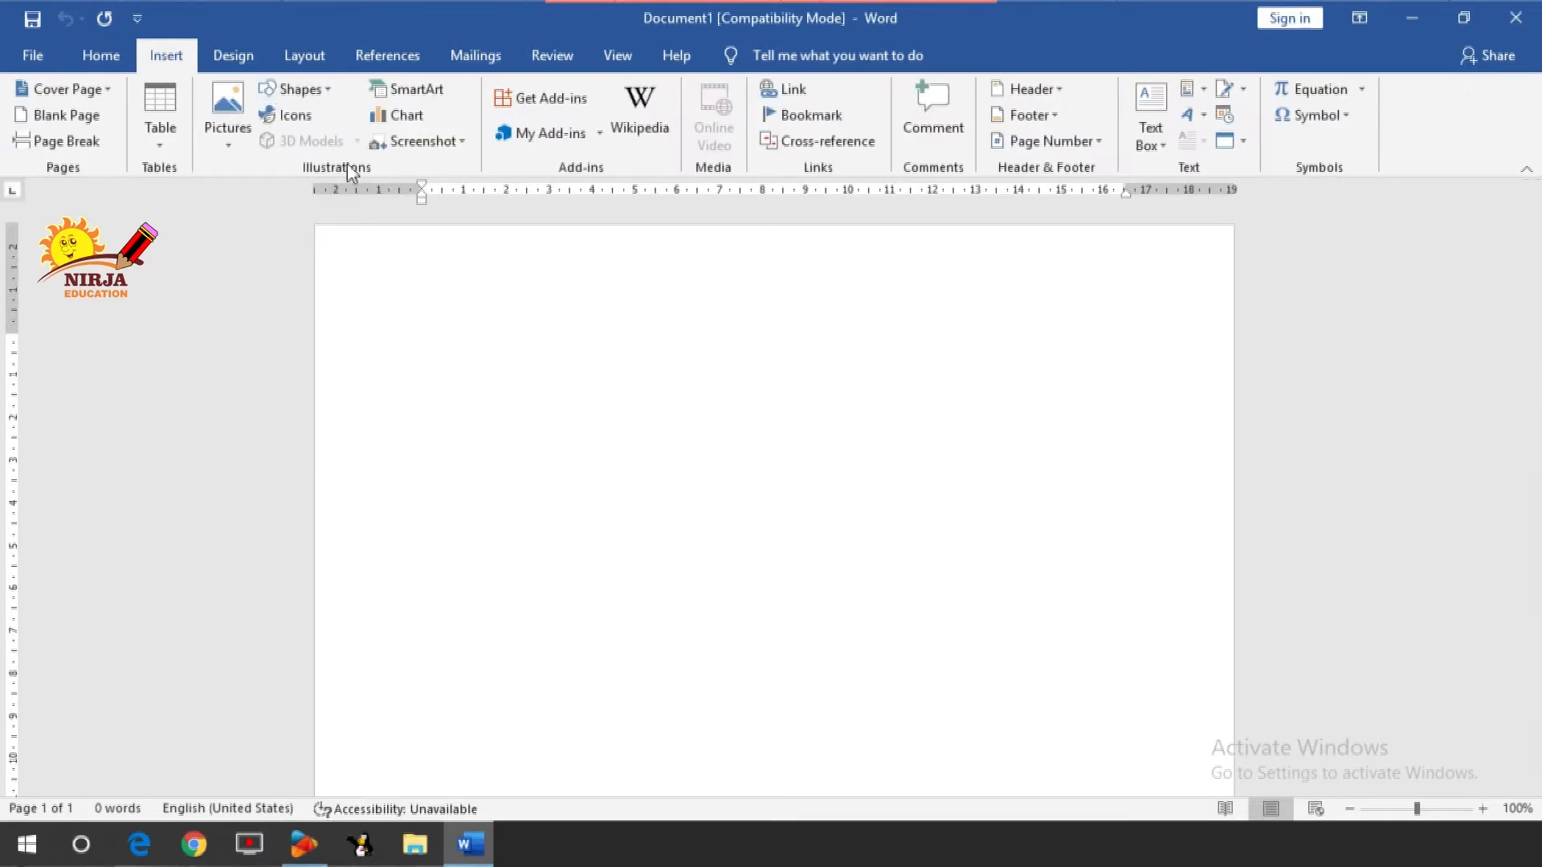
click(232, 149)
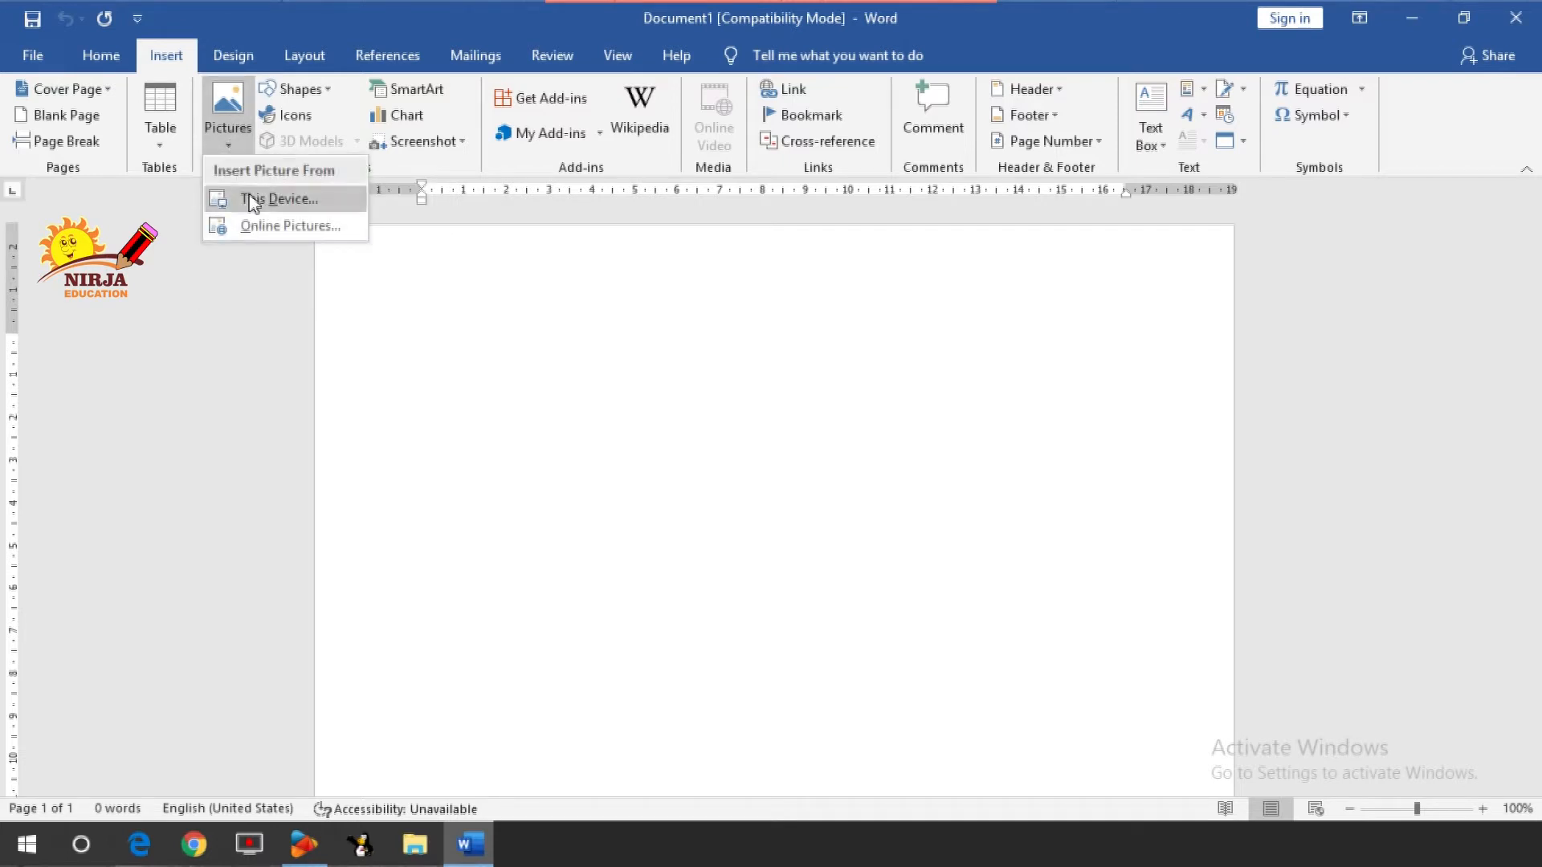
click(253, 200)
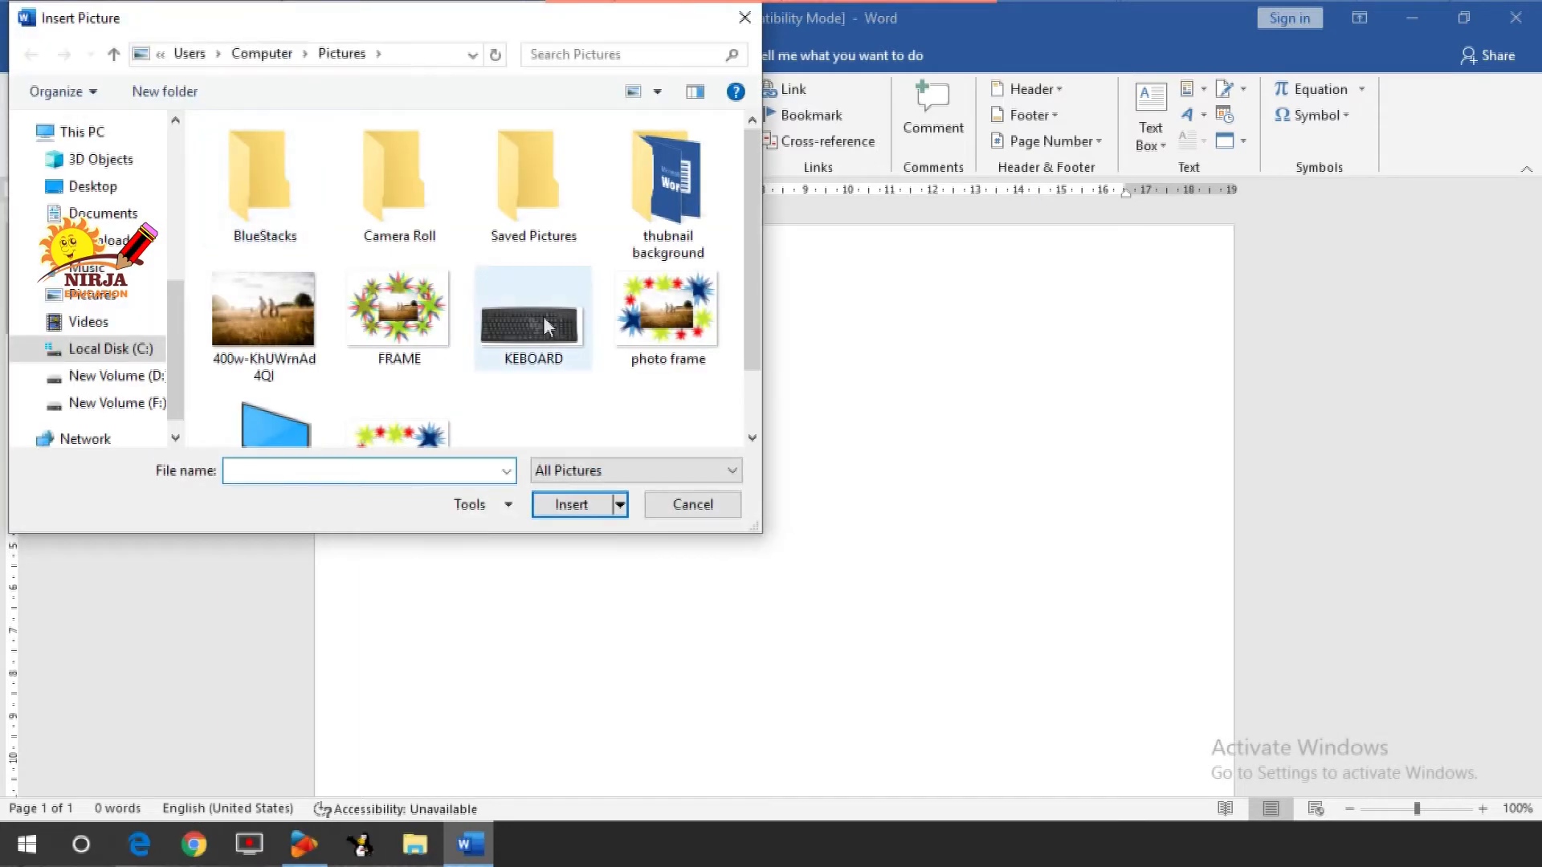
click(441, 430)
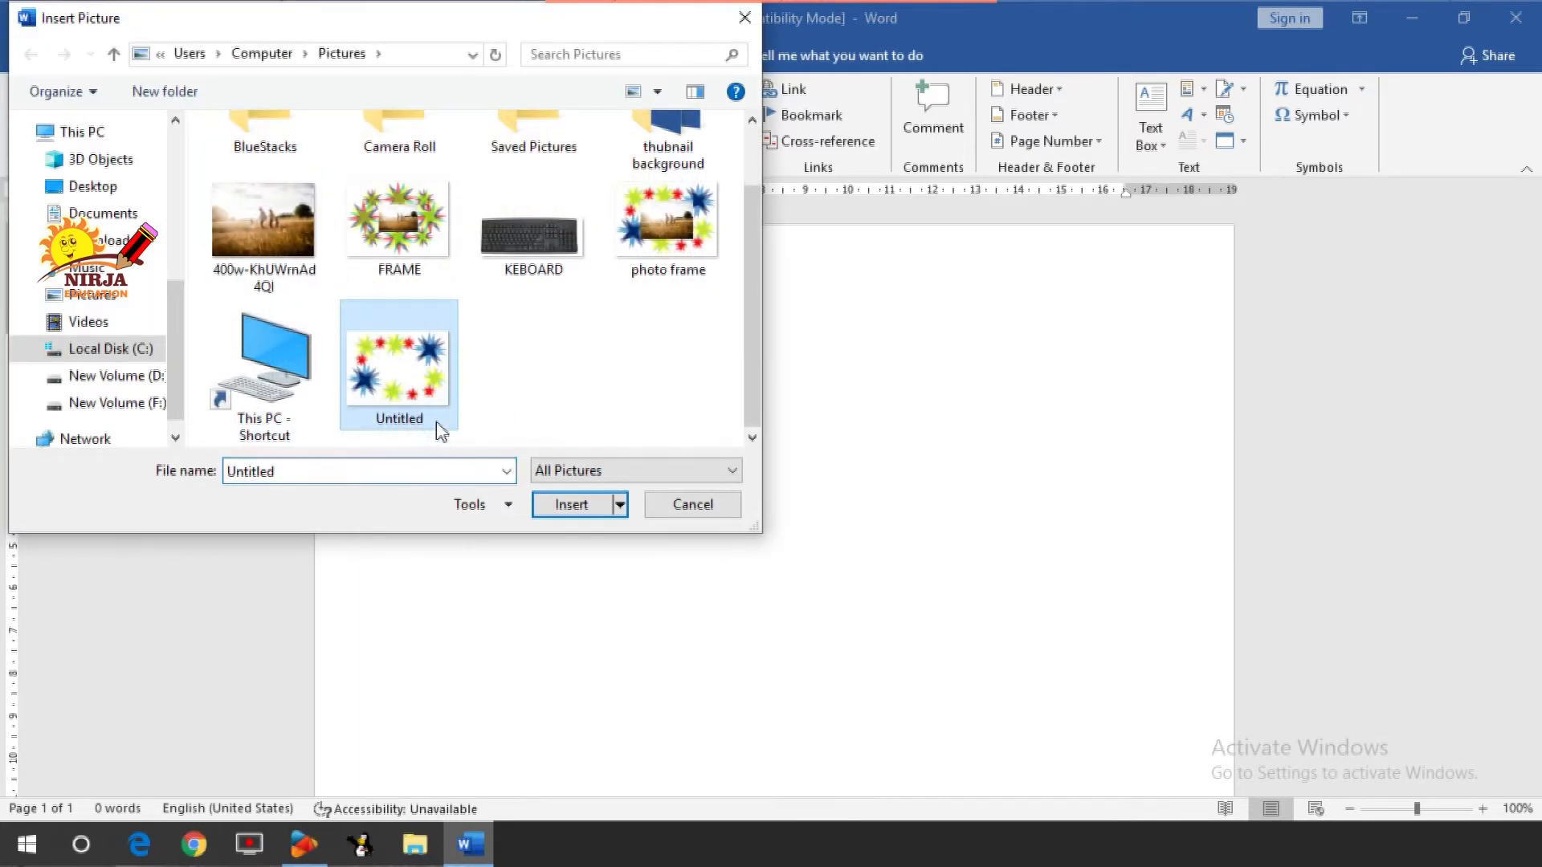
click(592, 514)
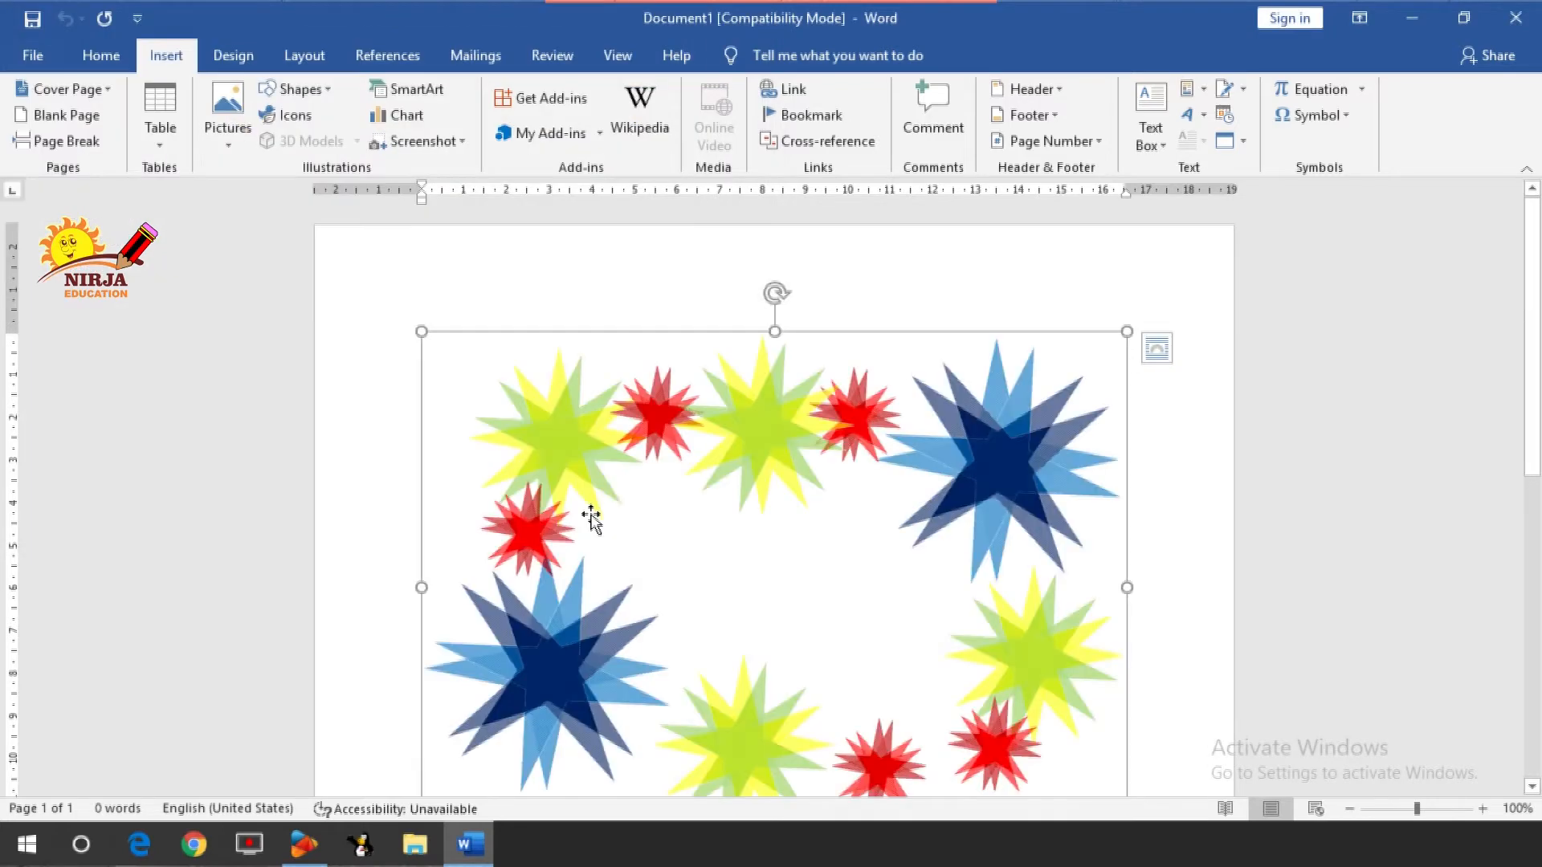
Draw a four-way block arrow about 5.74 cm high and wide in the empty area below the picture.
scroll(591, 518, down, 3)
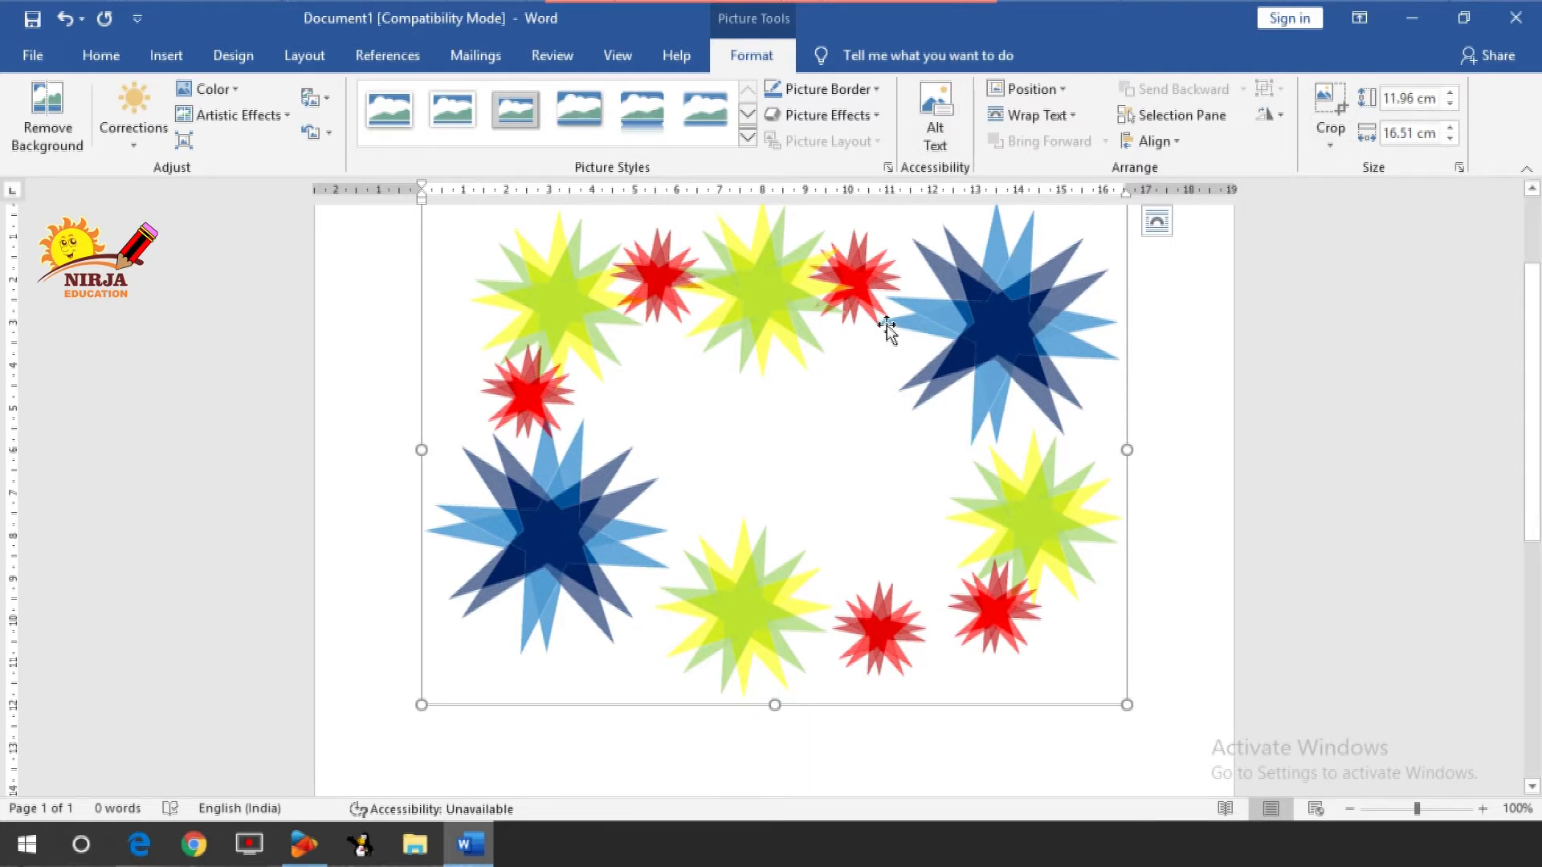
click(179, 64)
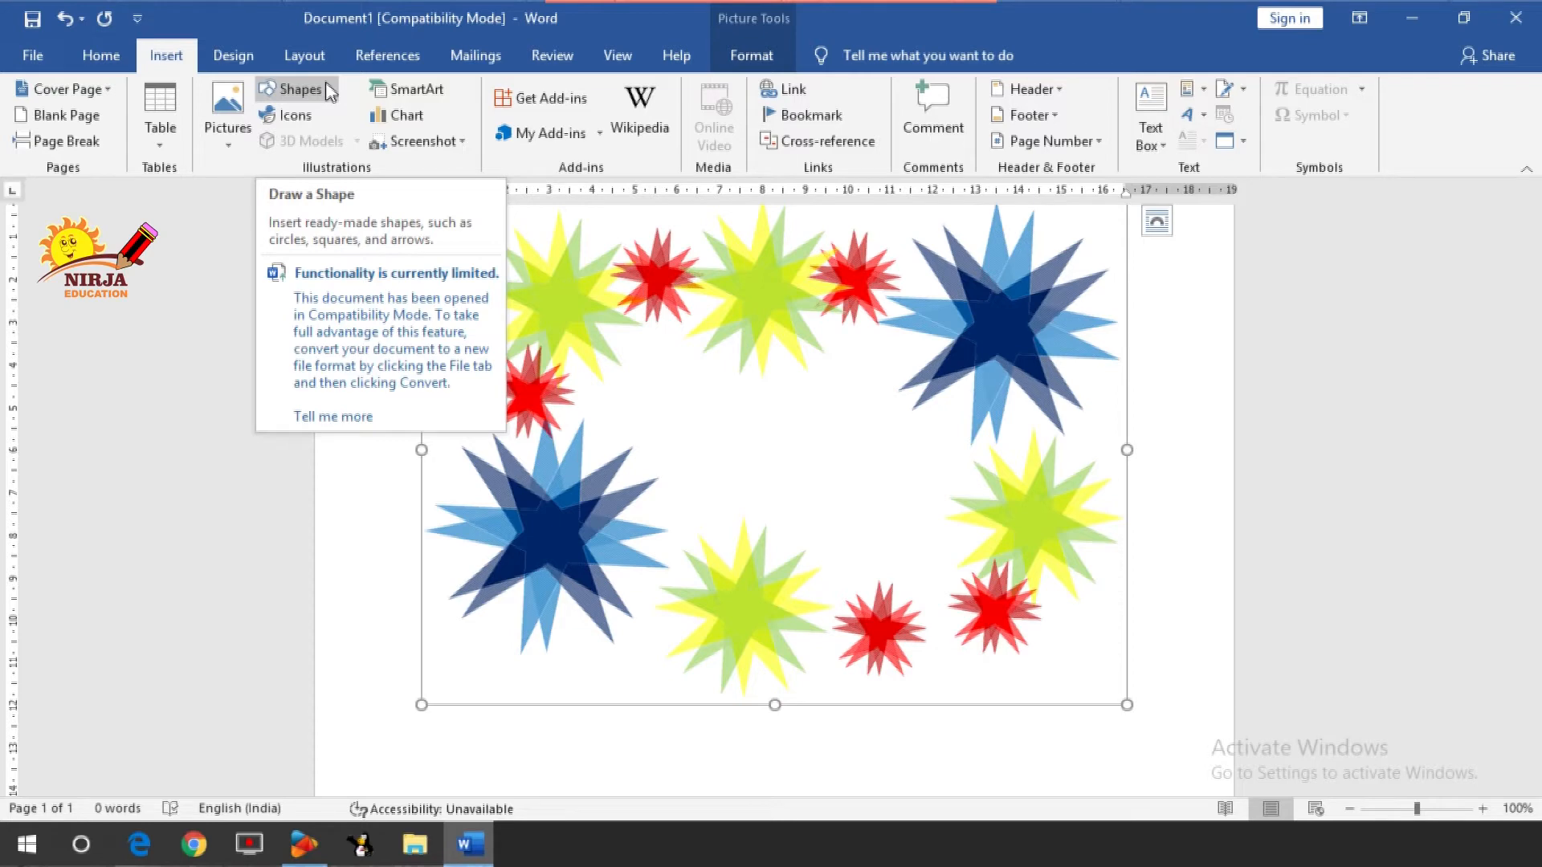
click(325, 90)
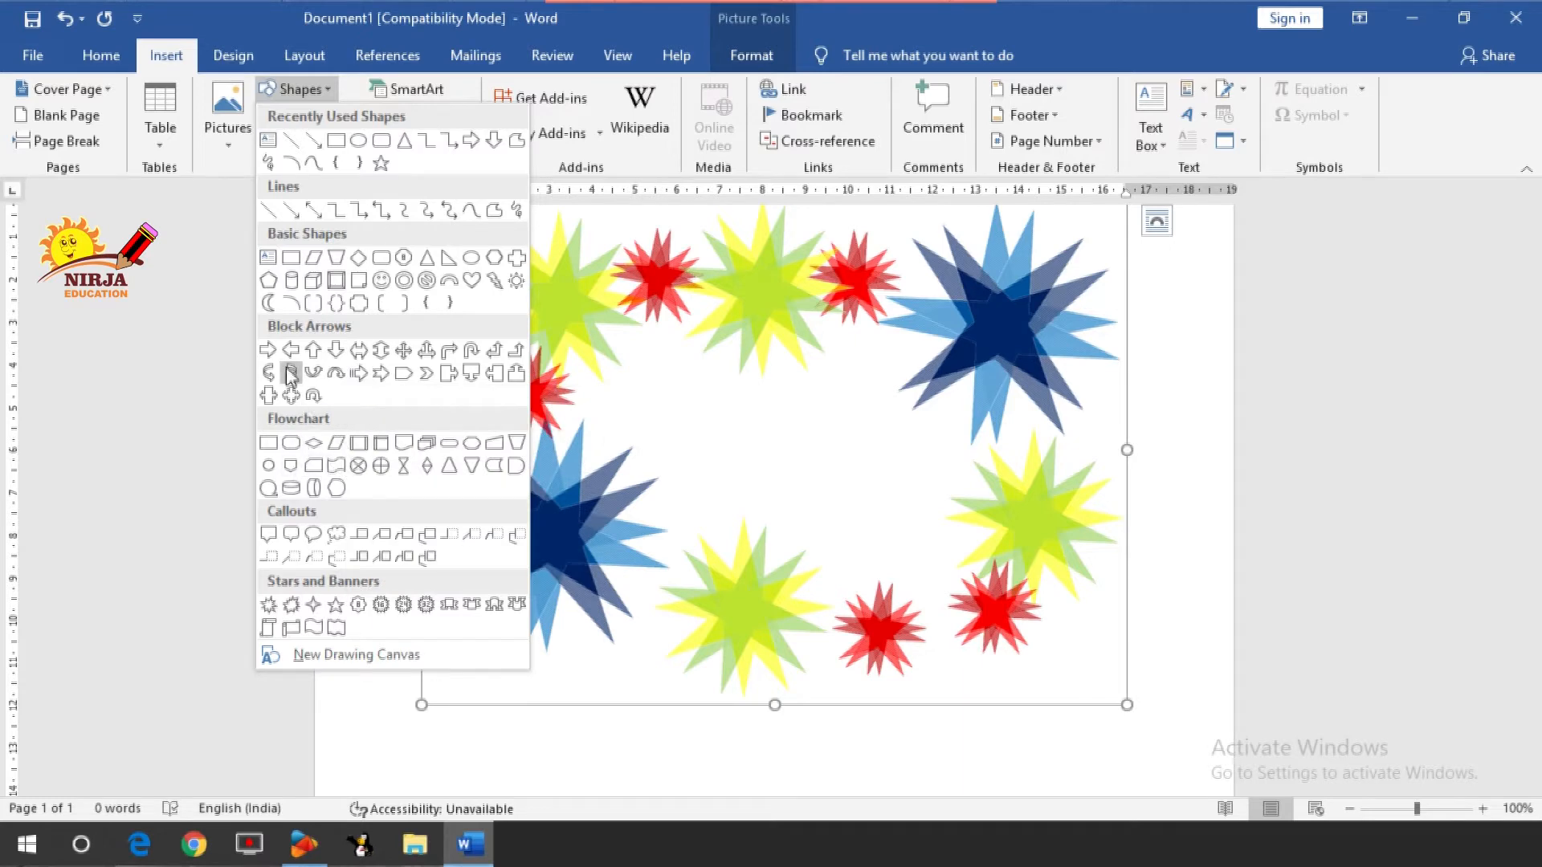
click(409, 358)
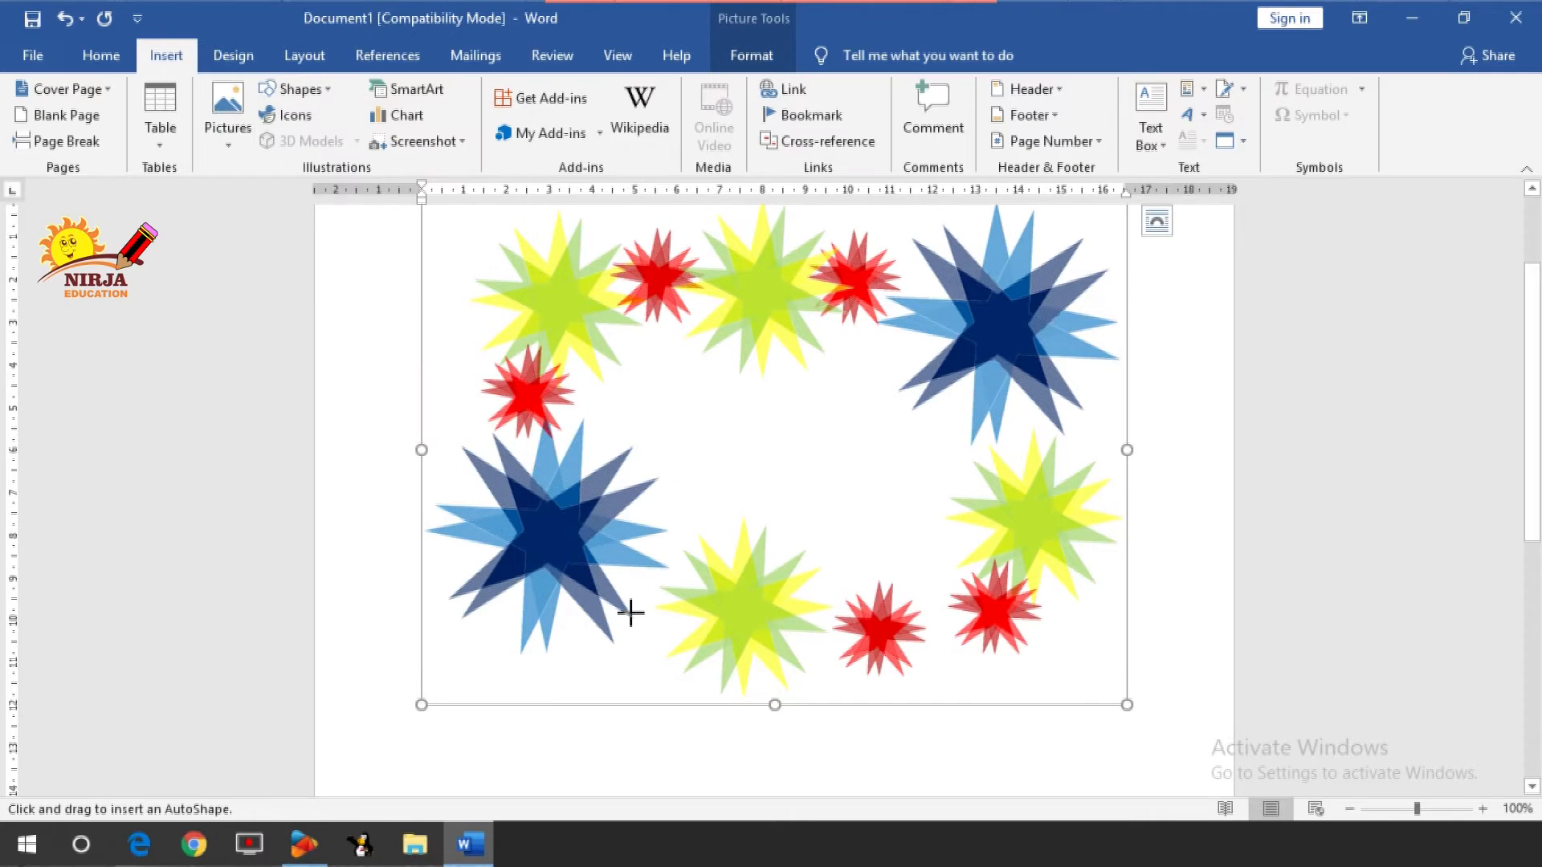
scroll(631, 613, down, 1)
scroll(630, 613, down, 6)
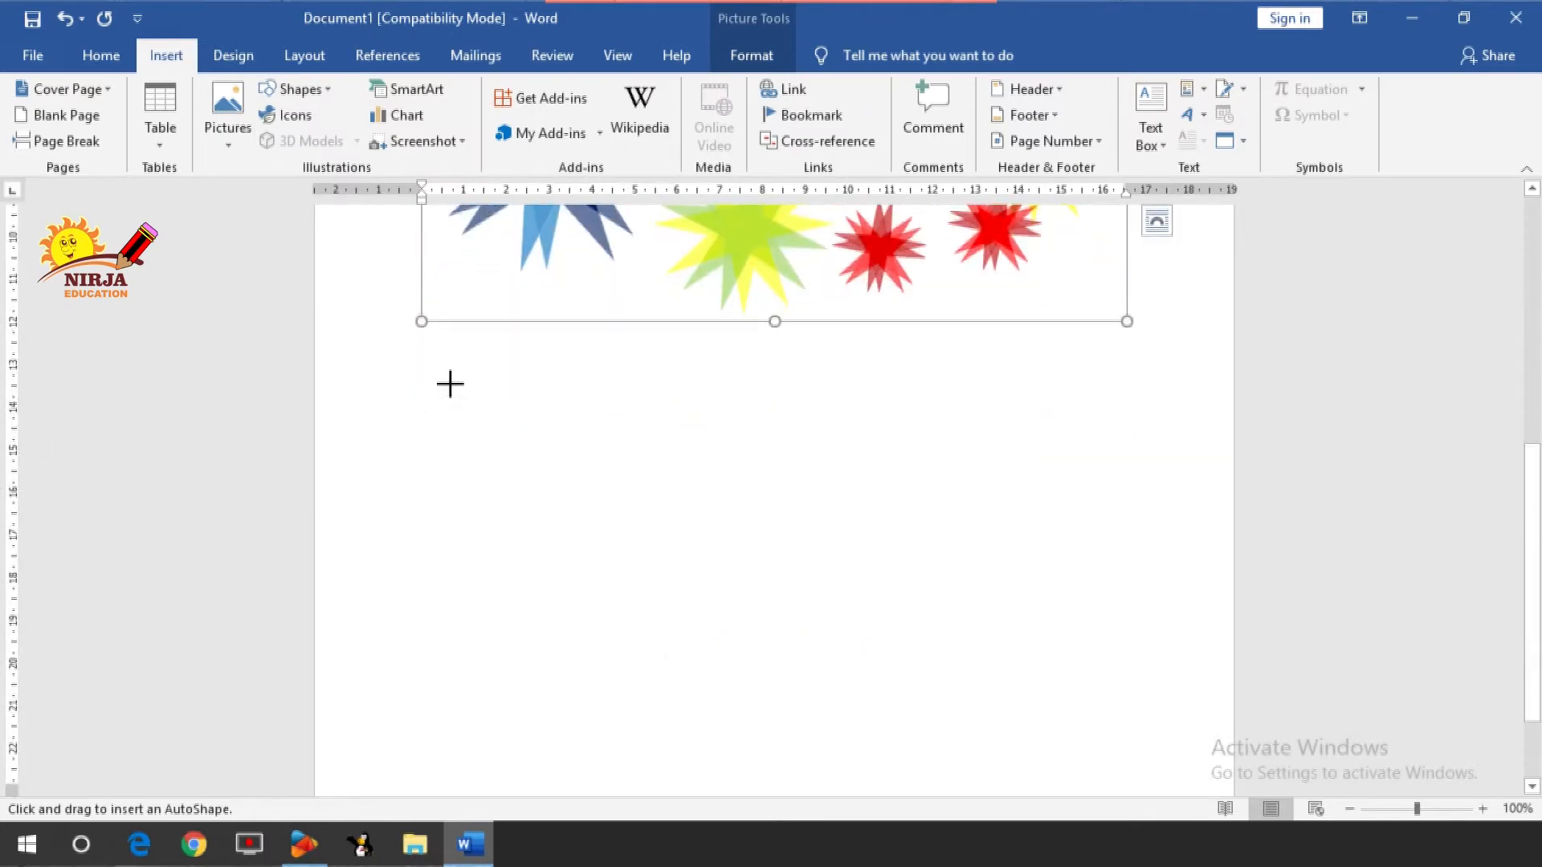
drag(450, 383, 584, 501)
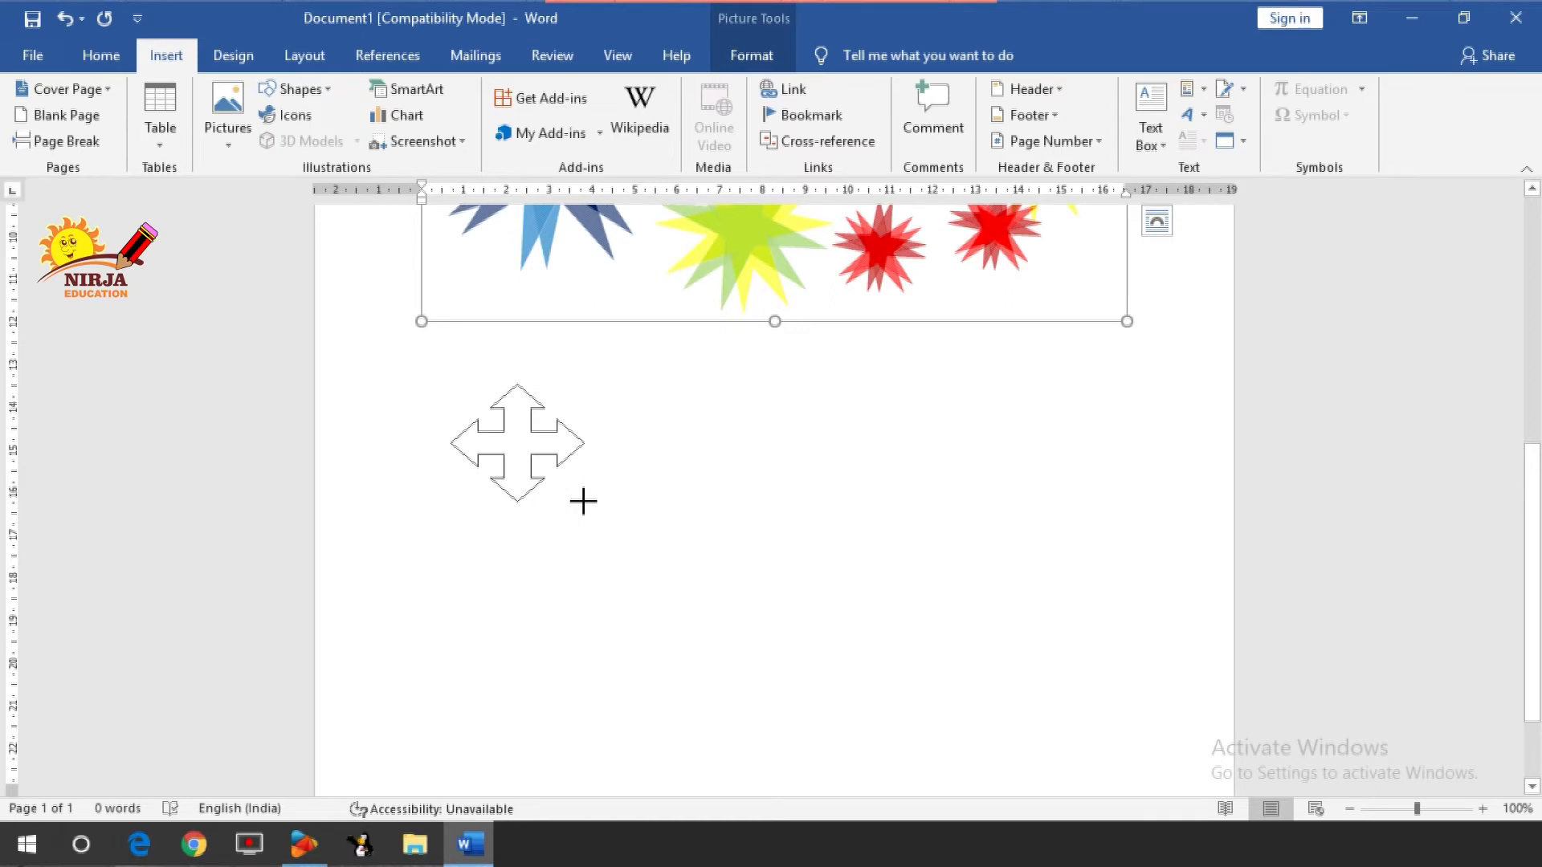
drag(584, 501, 696, 599)
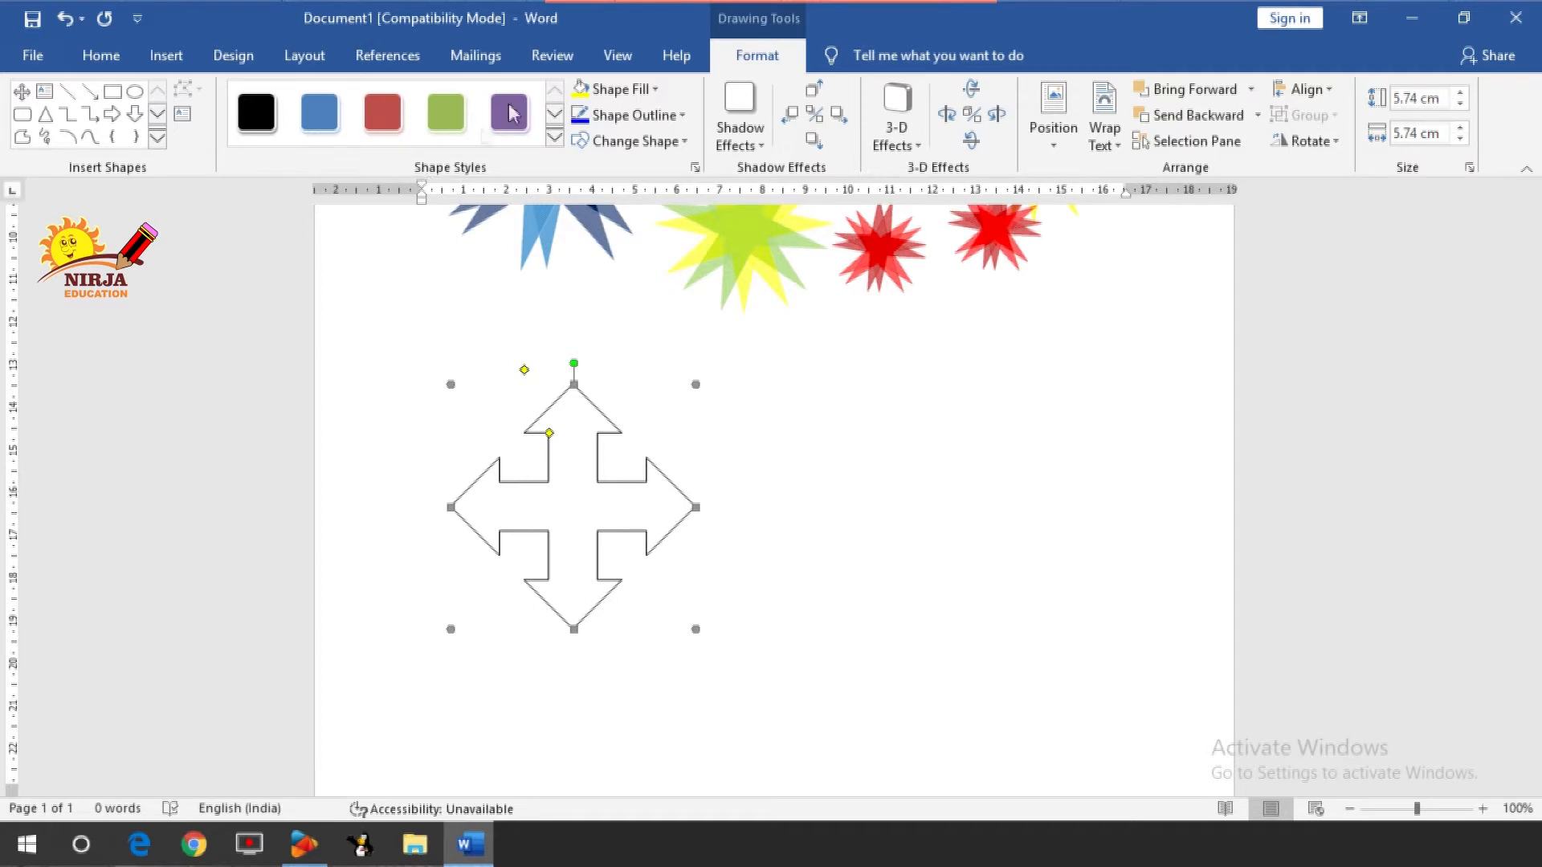
Style the four-way arrow with a dashed outline in Black, Text 1 and a light red theme-colour fill.
click(553, 114)
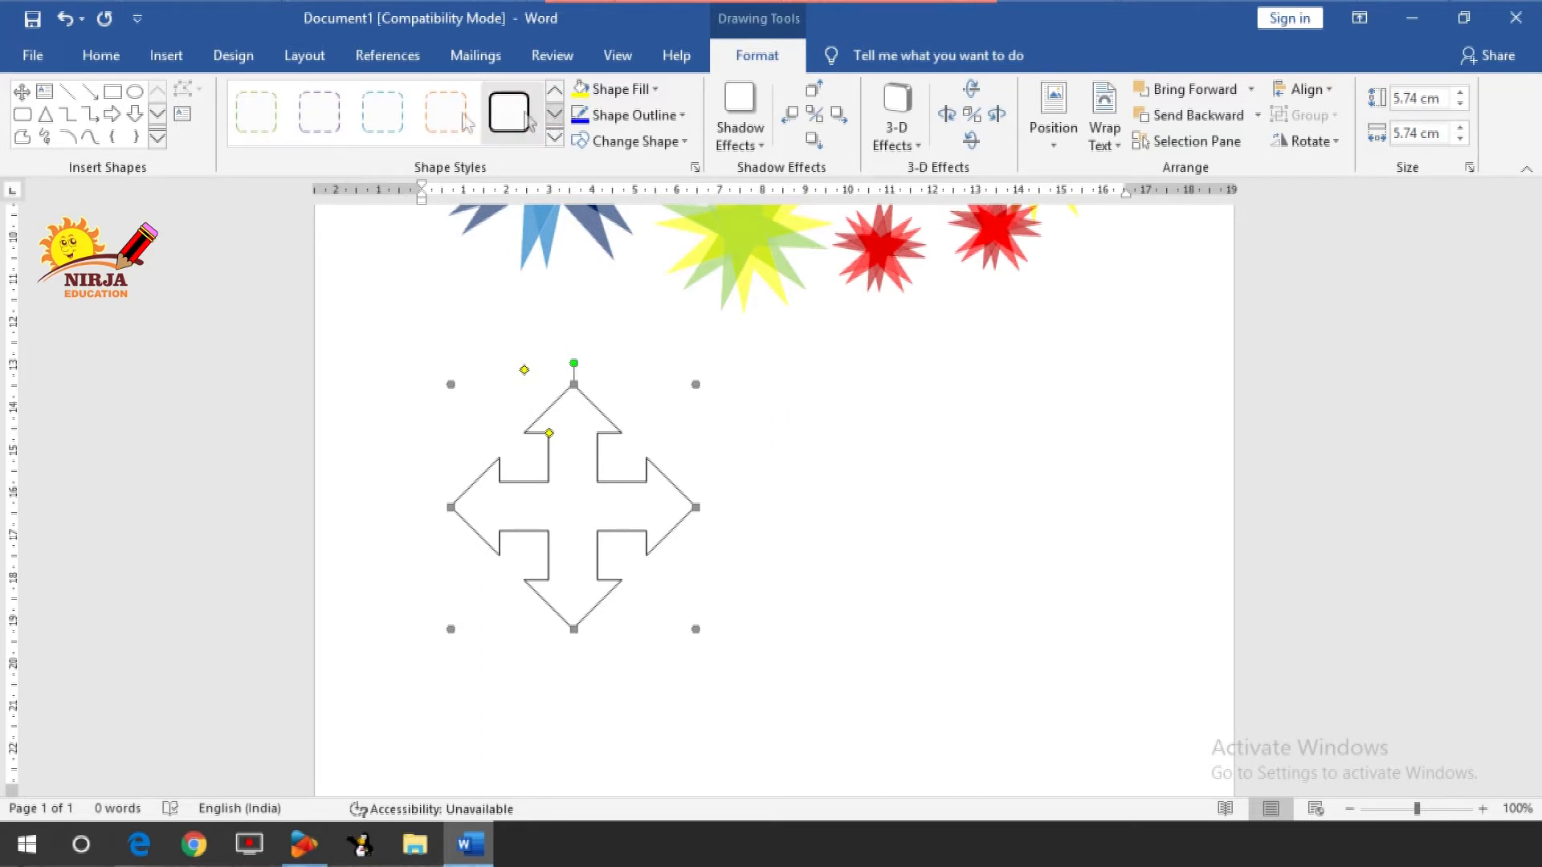
click(375, 134)
click(635, 114)
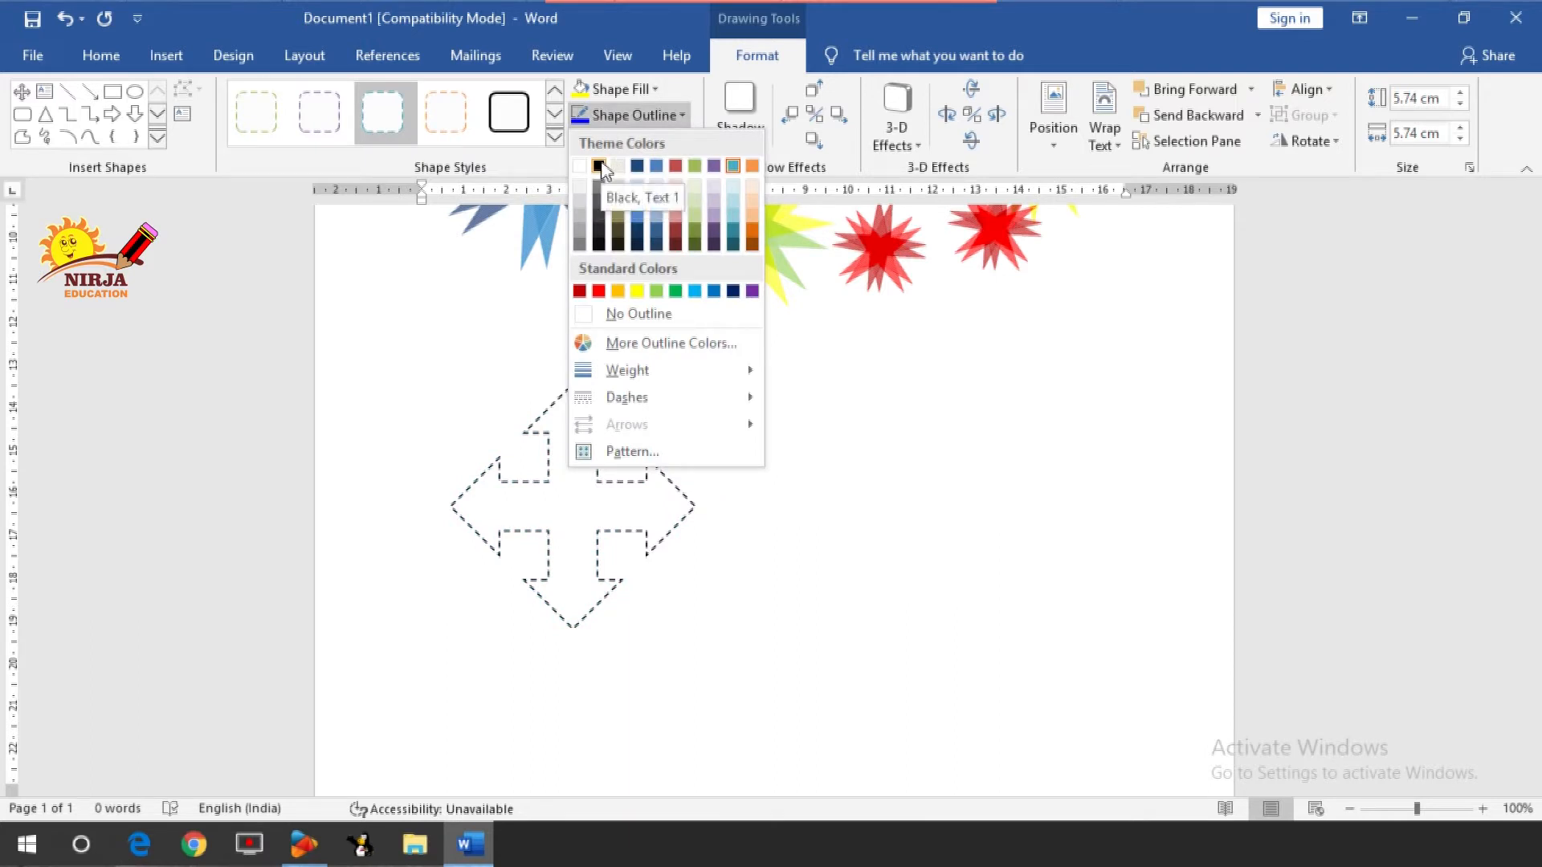
click(631, 115)
click(631, 115)
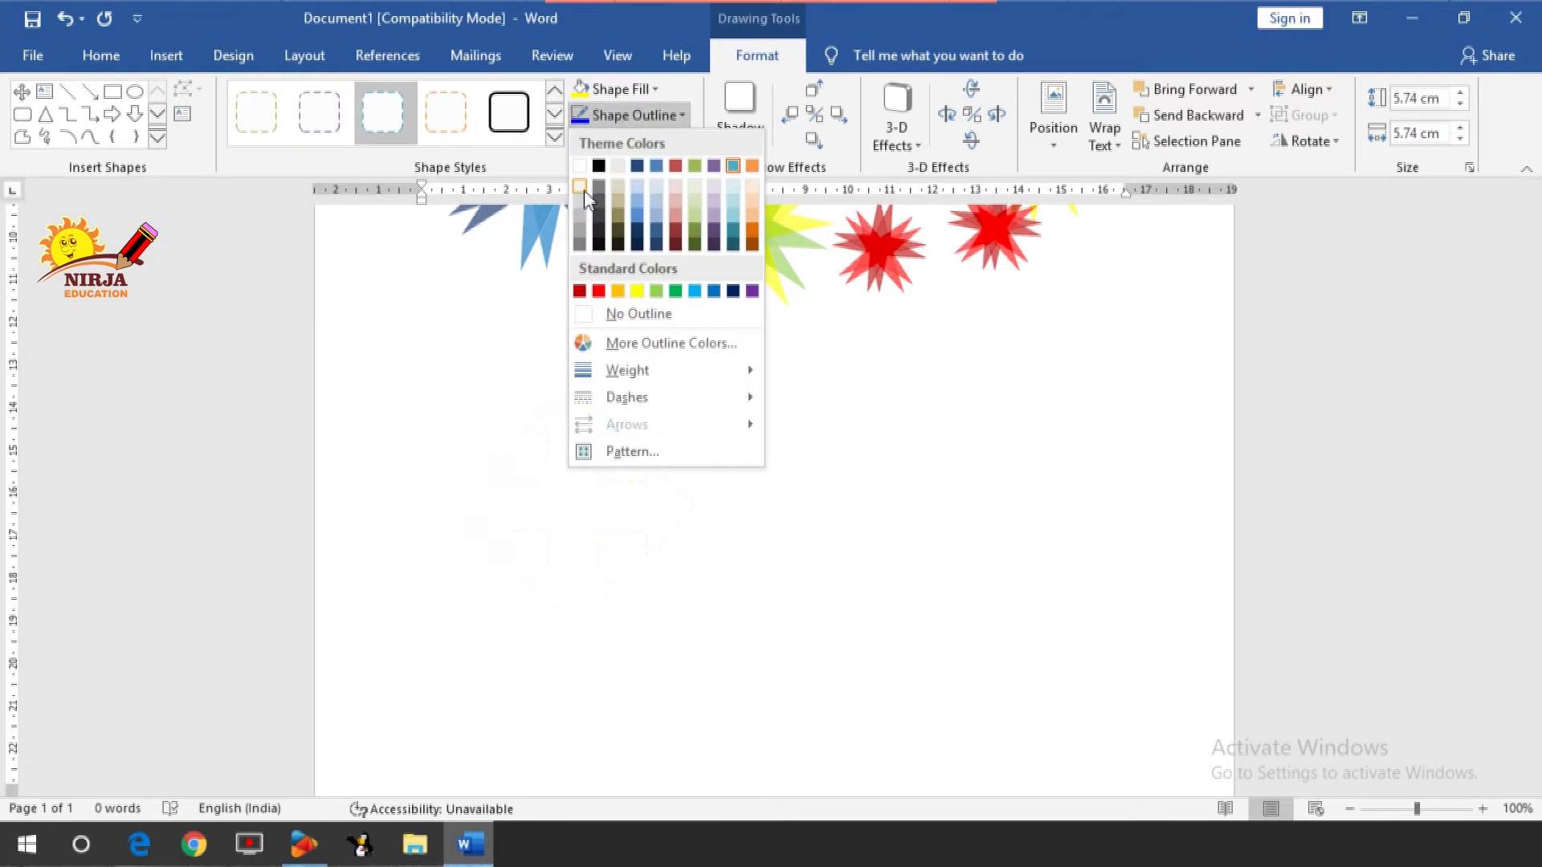
click(598, 166)
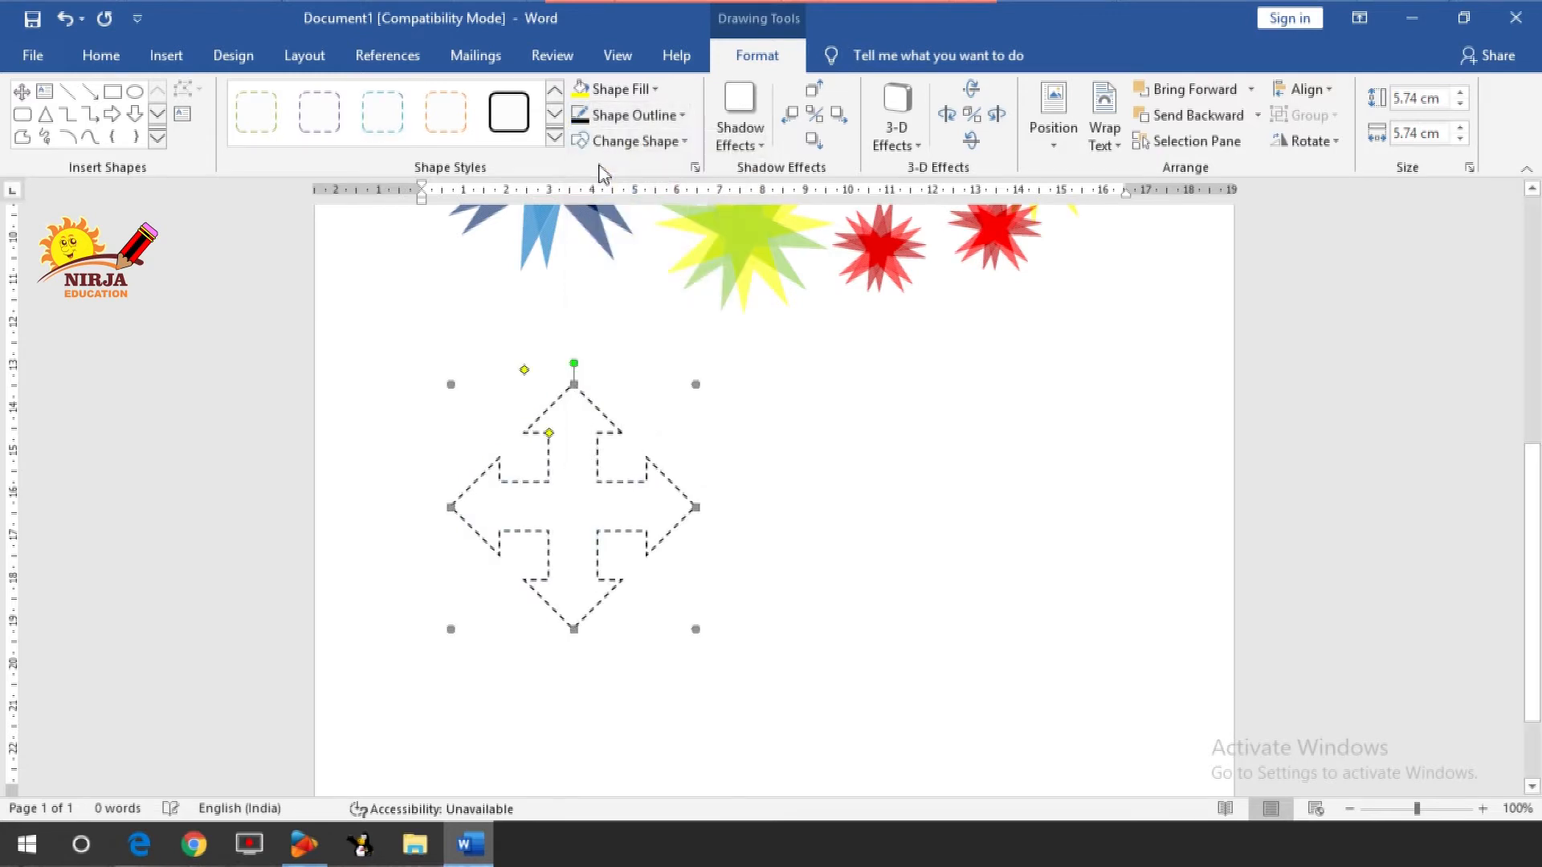
click(634, 91)
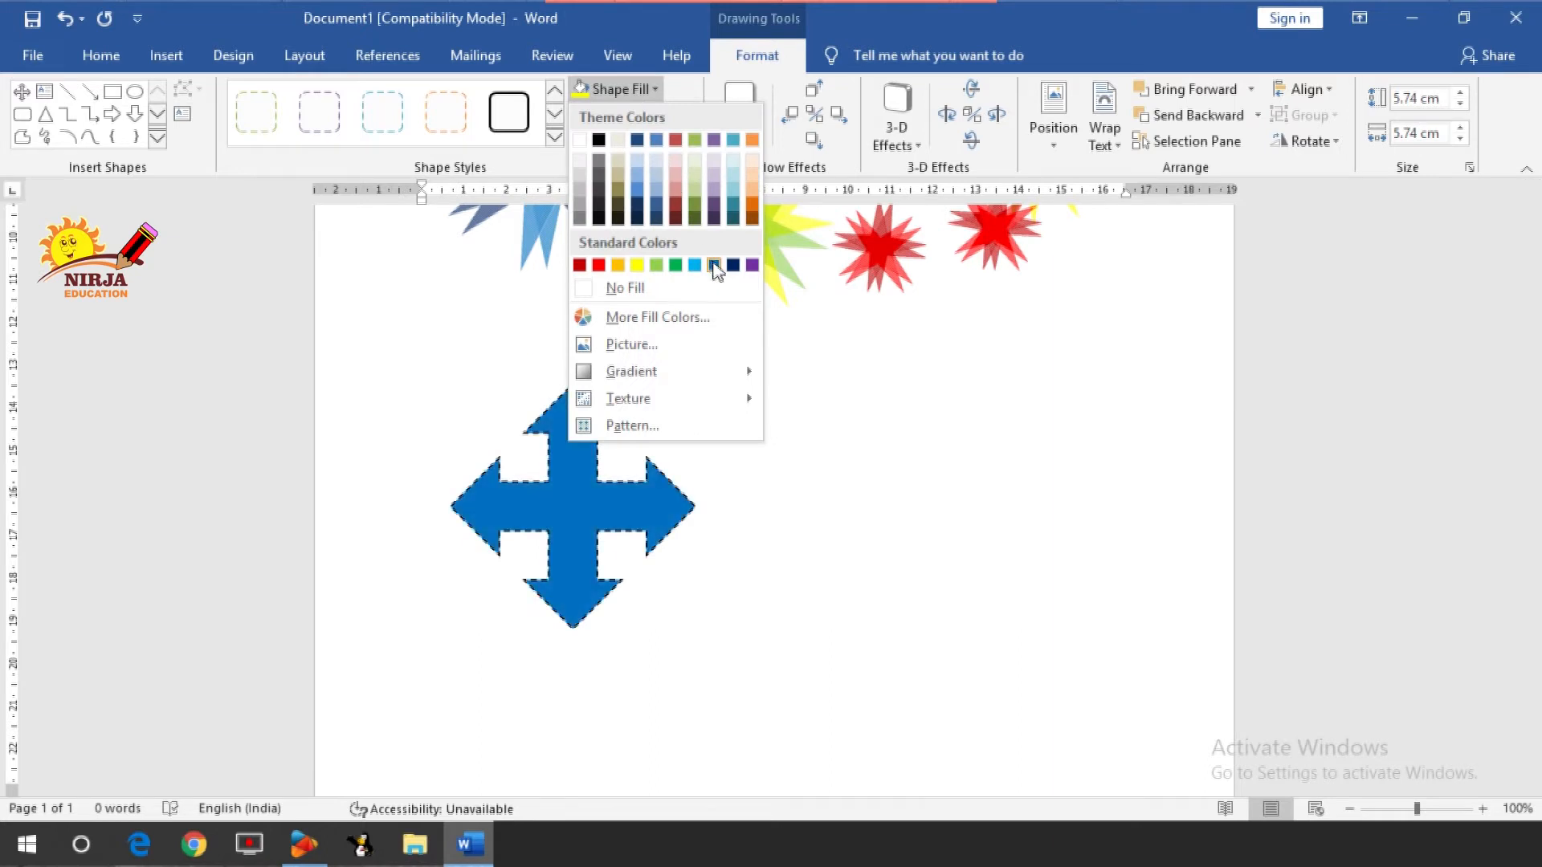
click(675, 196)
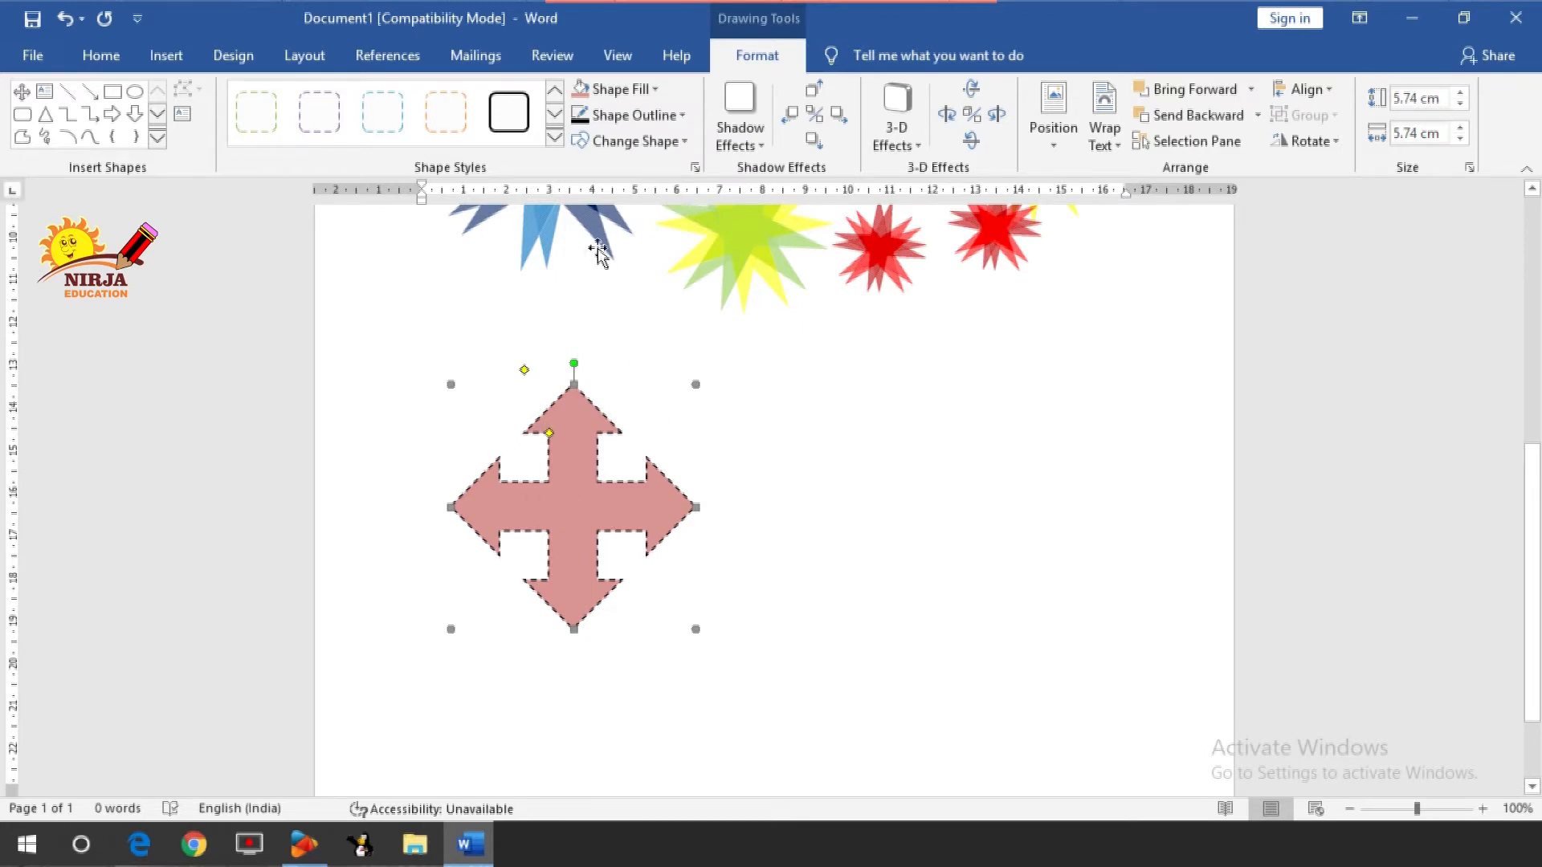
Change the four-way arrow into a left-right block arrow and enlarge it to about 5.98 cm high by 7.54 cm wide.
click(634, 151)
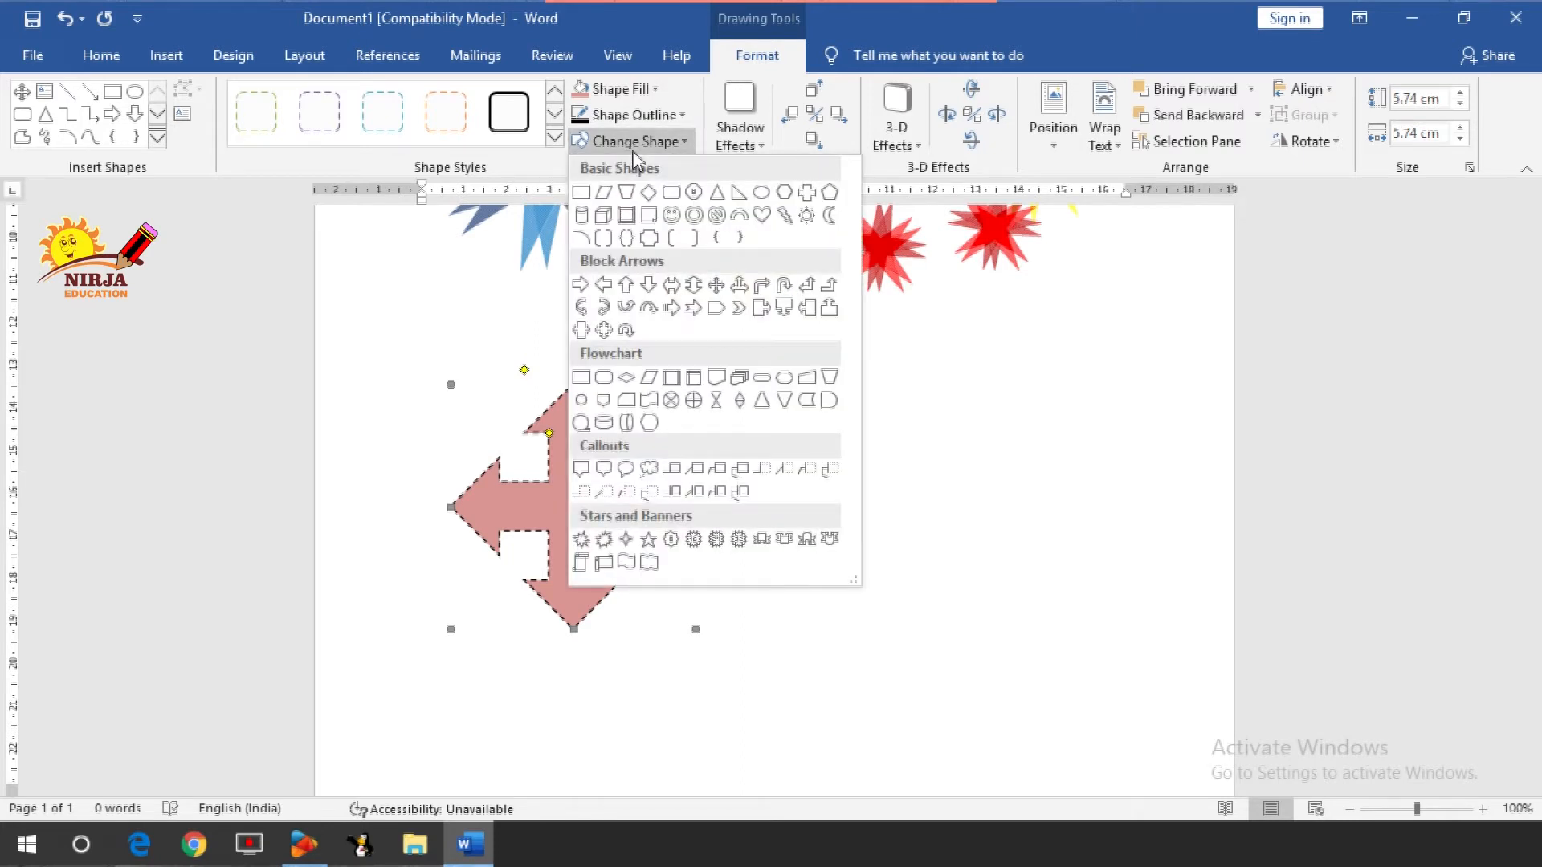
click(639, 149)
click(649, 148)
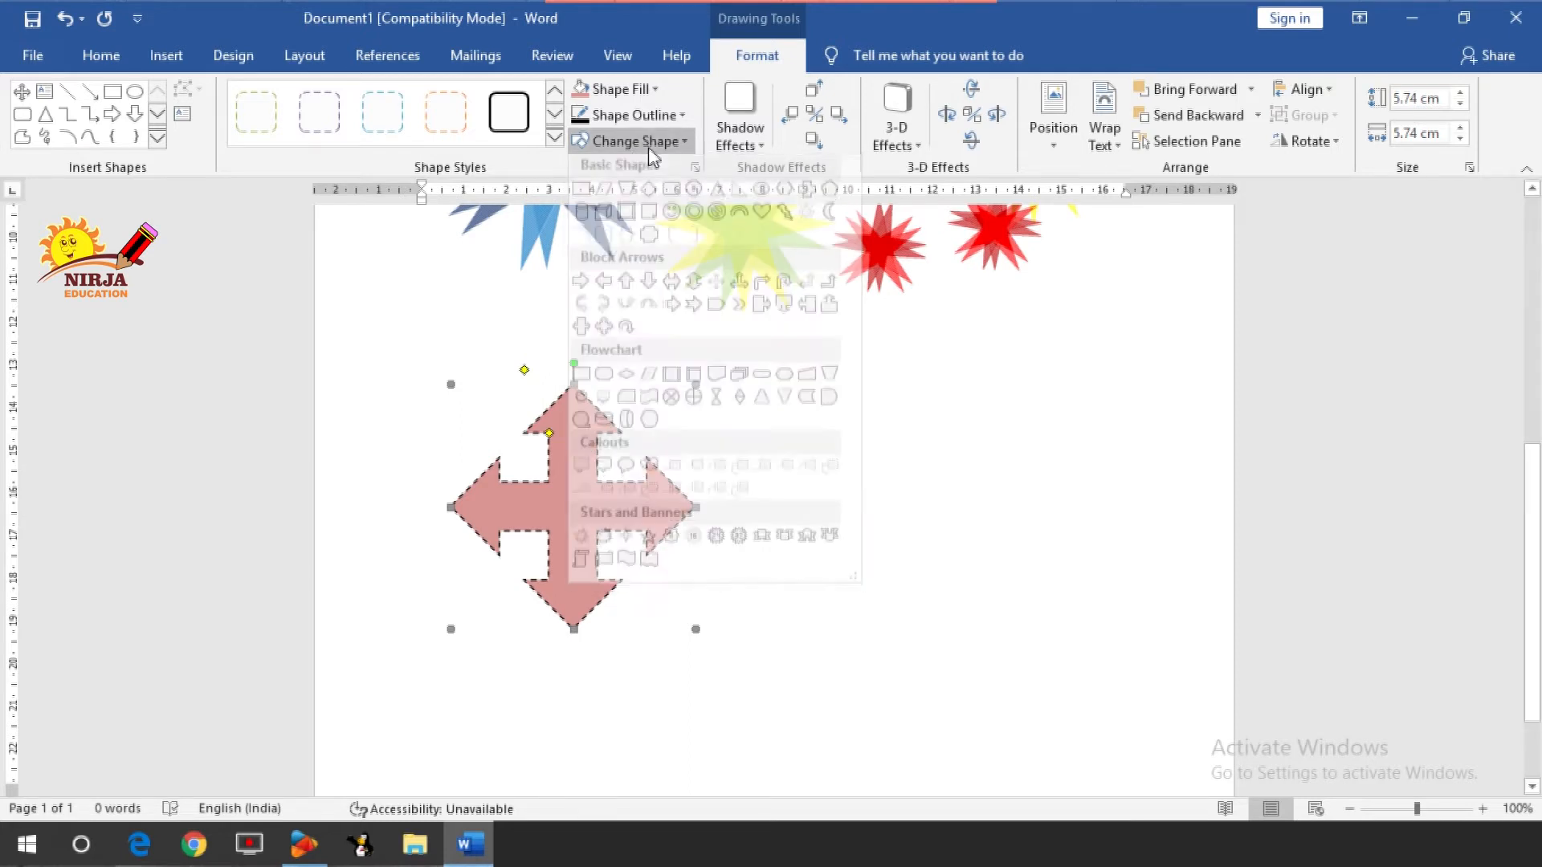
click(669, 286)
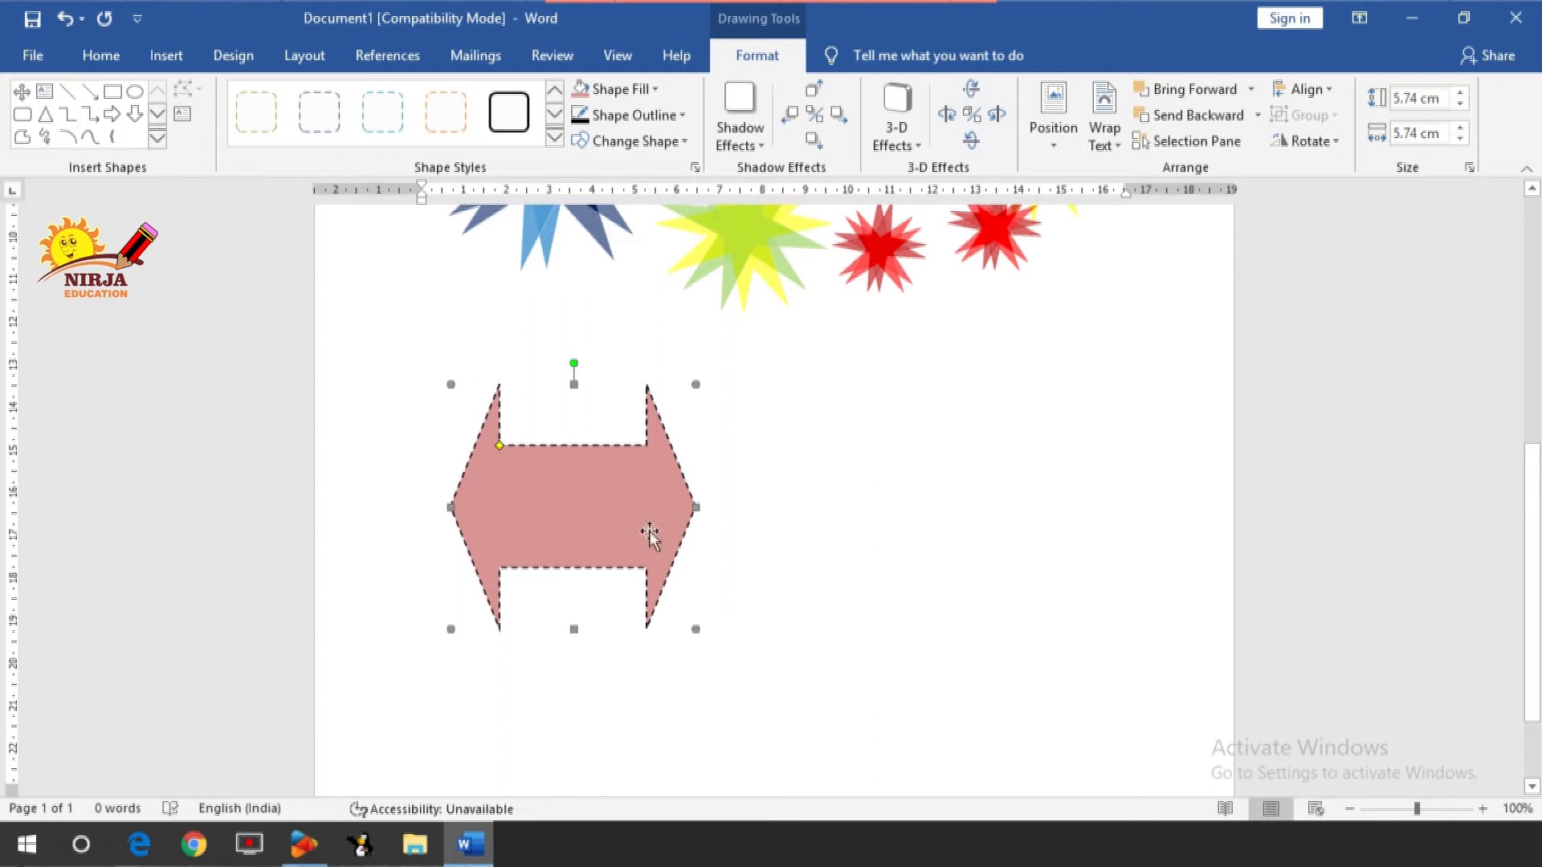
drag(696, 629, 773, 640)
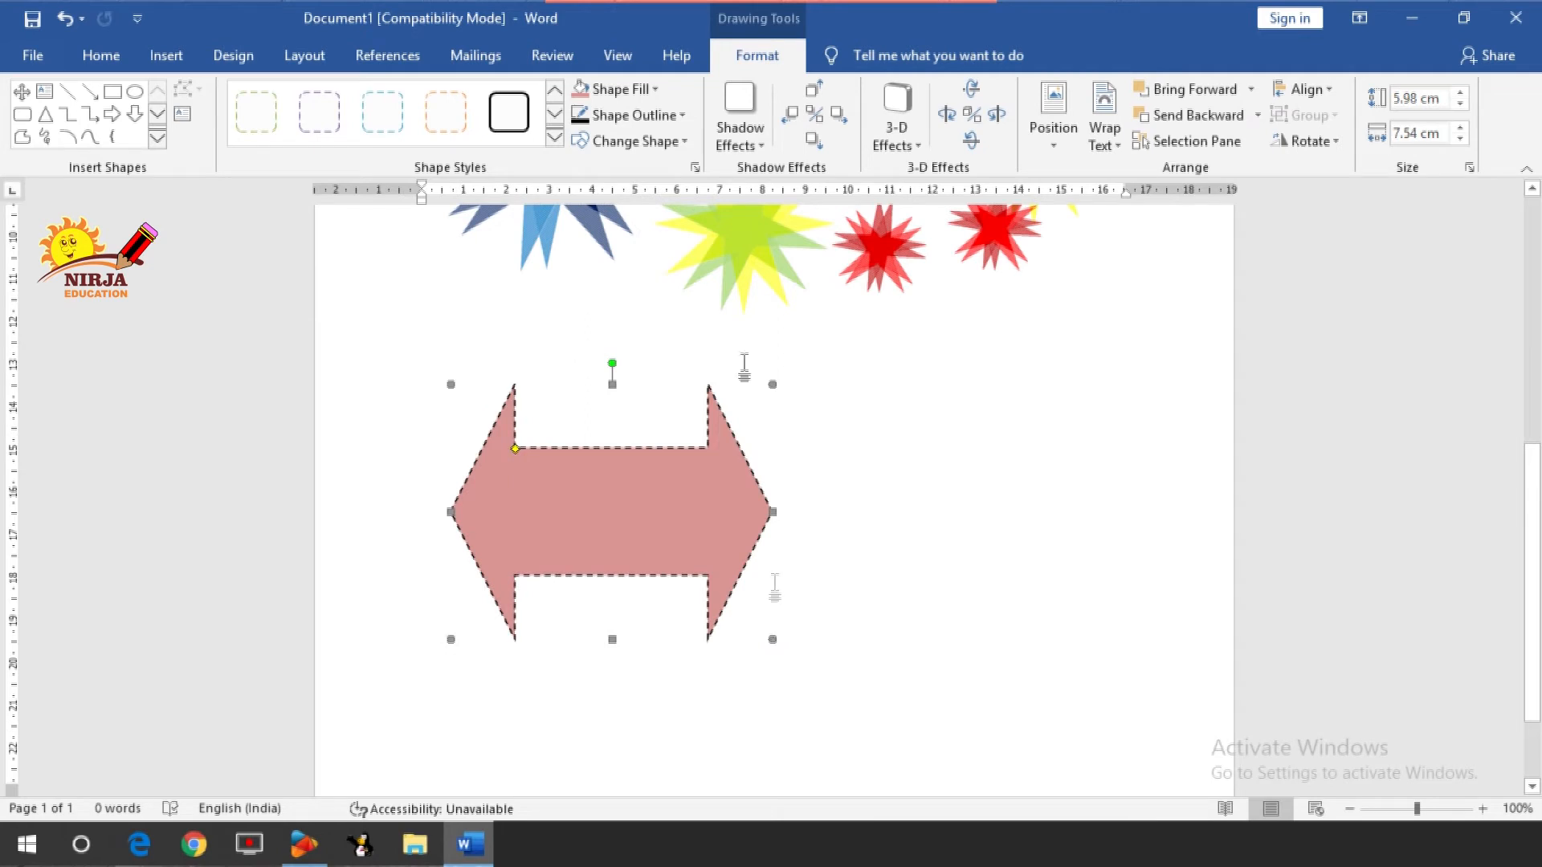
Apply the last Drop Shadow style to the left-right arrow and colour the shadow in the darkest blue theme shade.
click(737, 136)
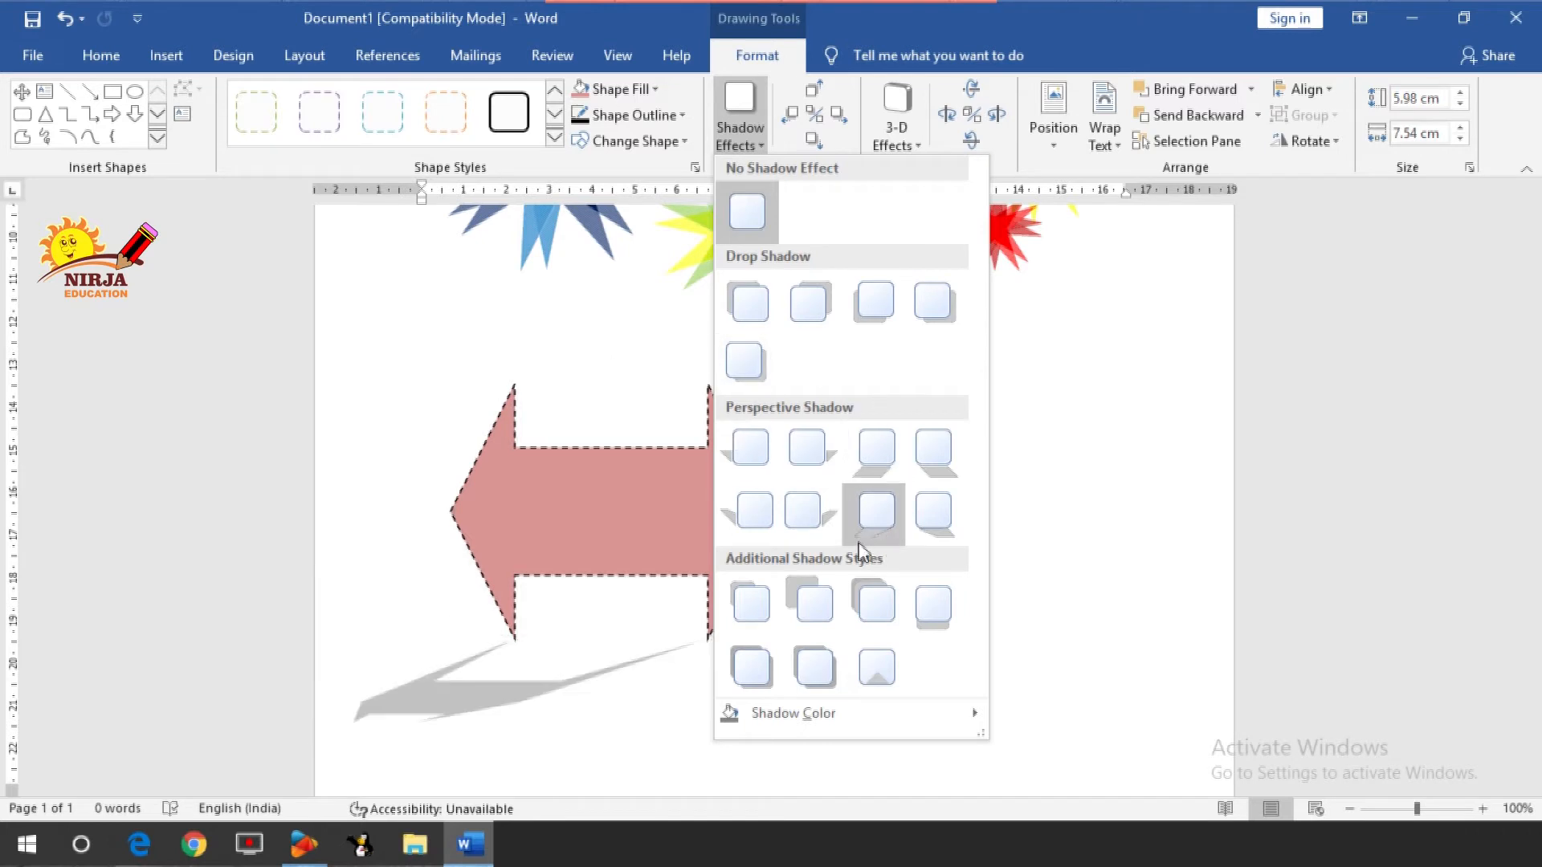
click(764, 376)
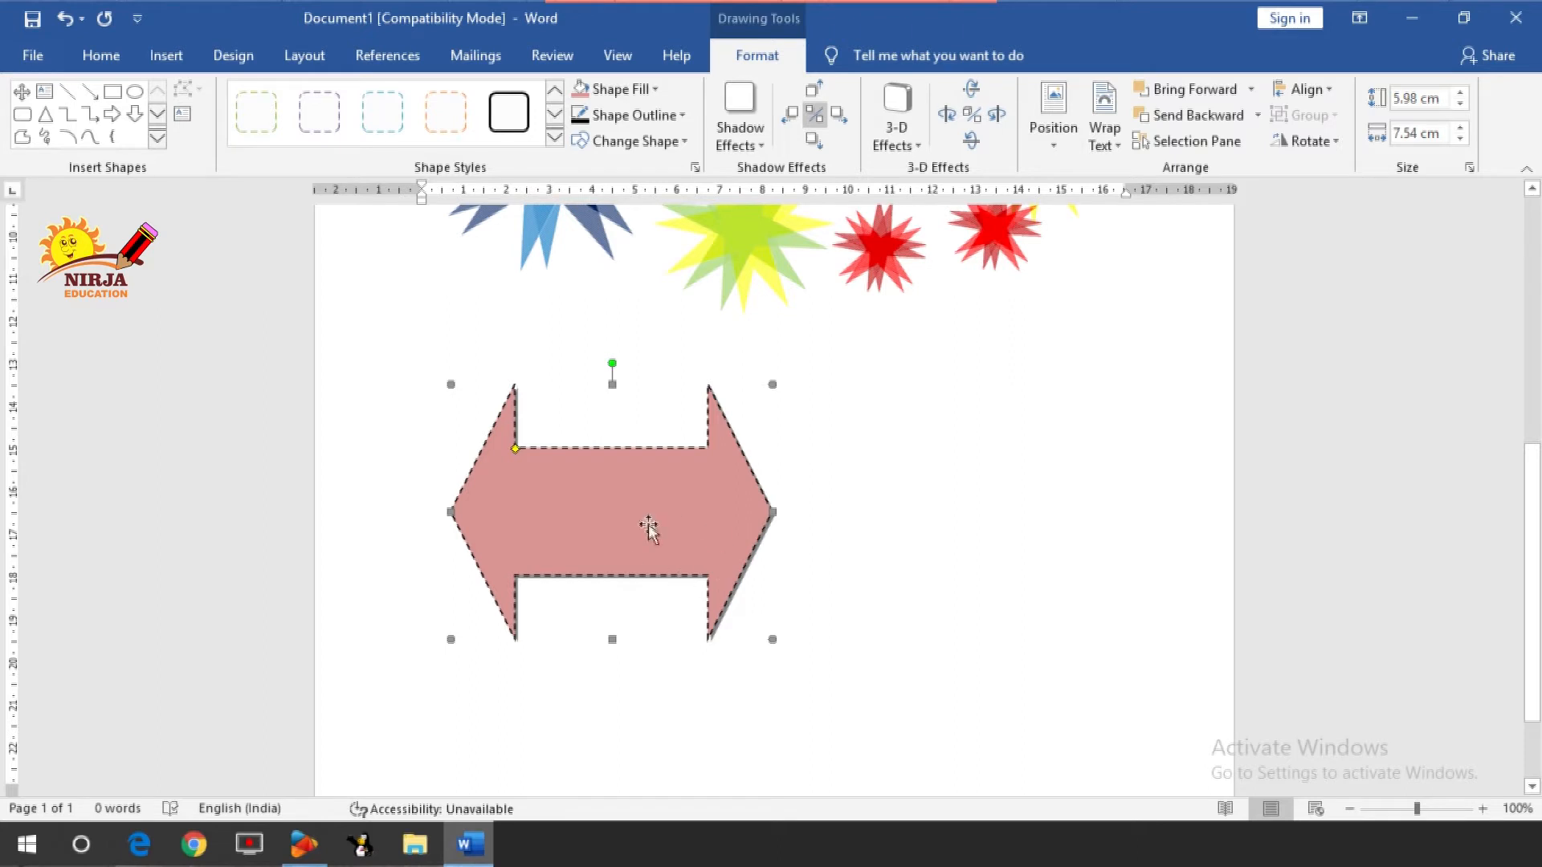
click(740, 135)
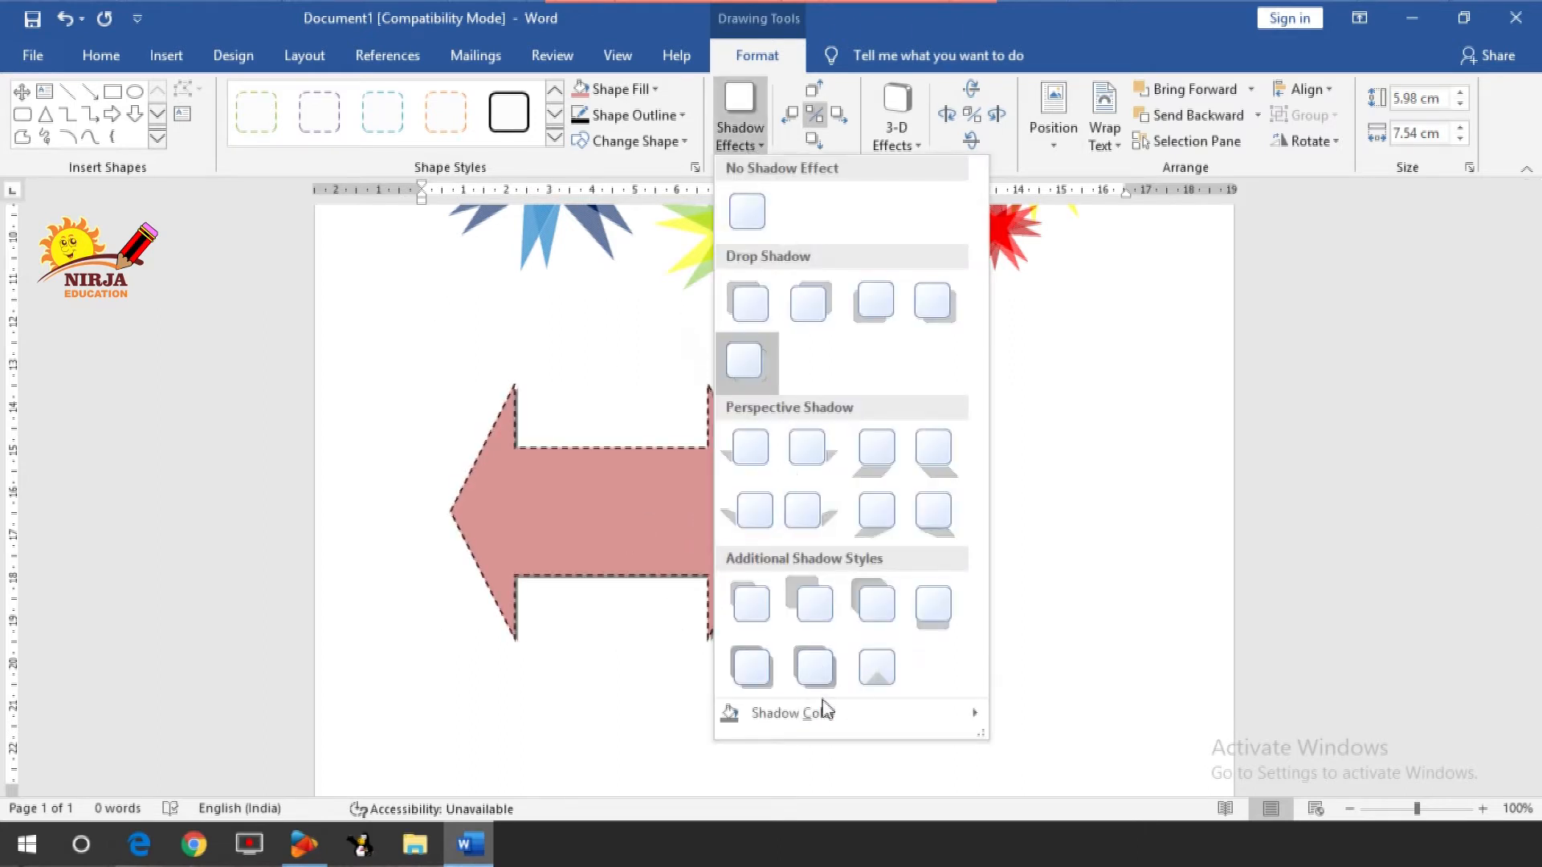
mouse_move(827, 713)
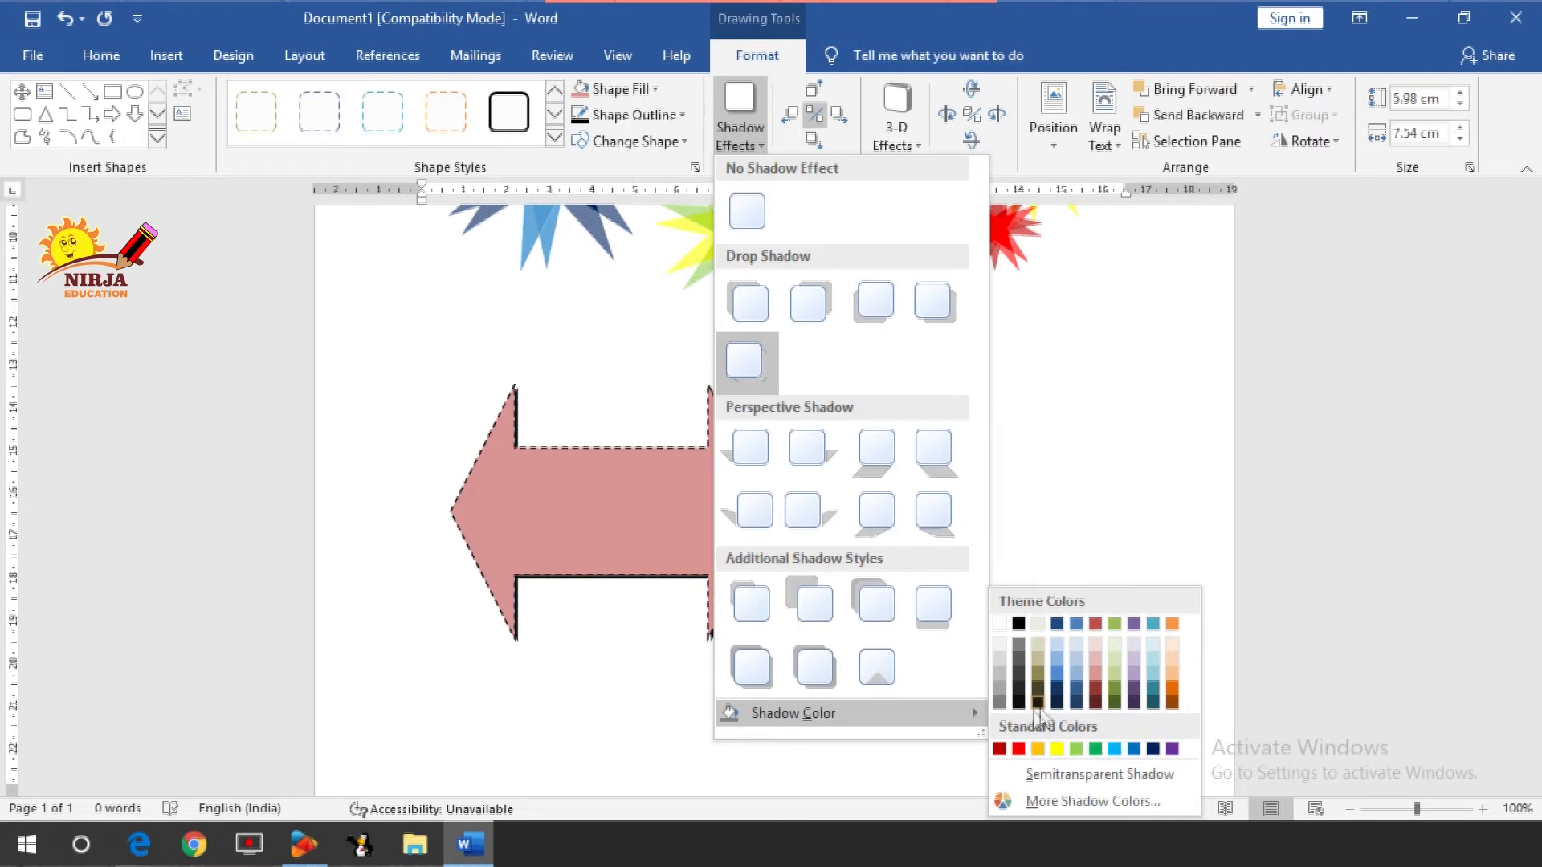
click(1057, 704)
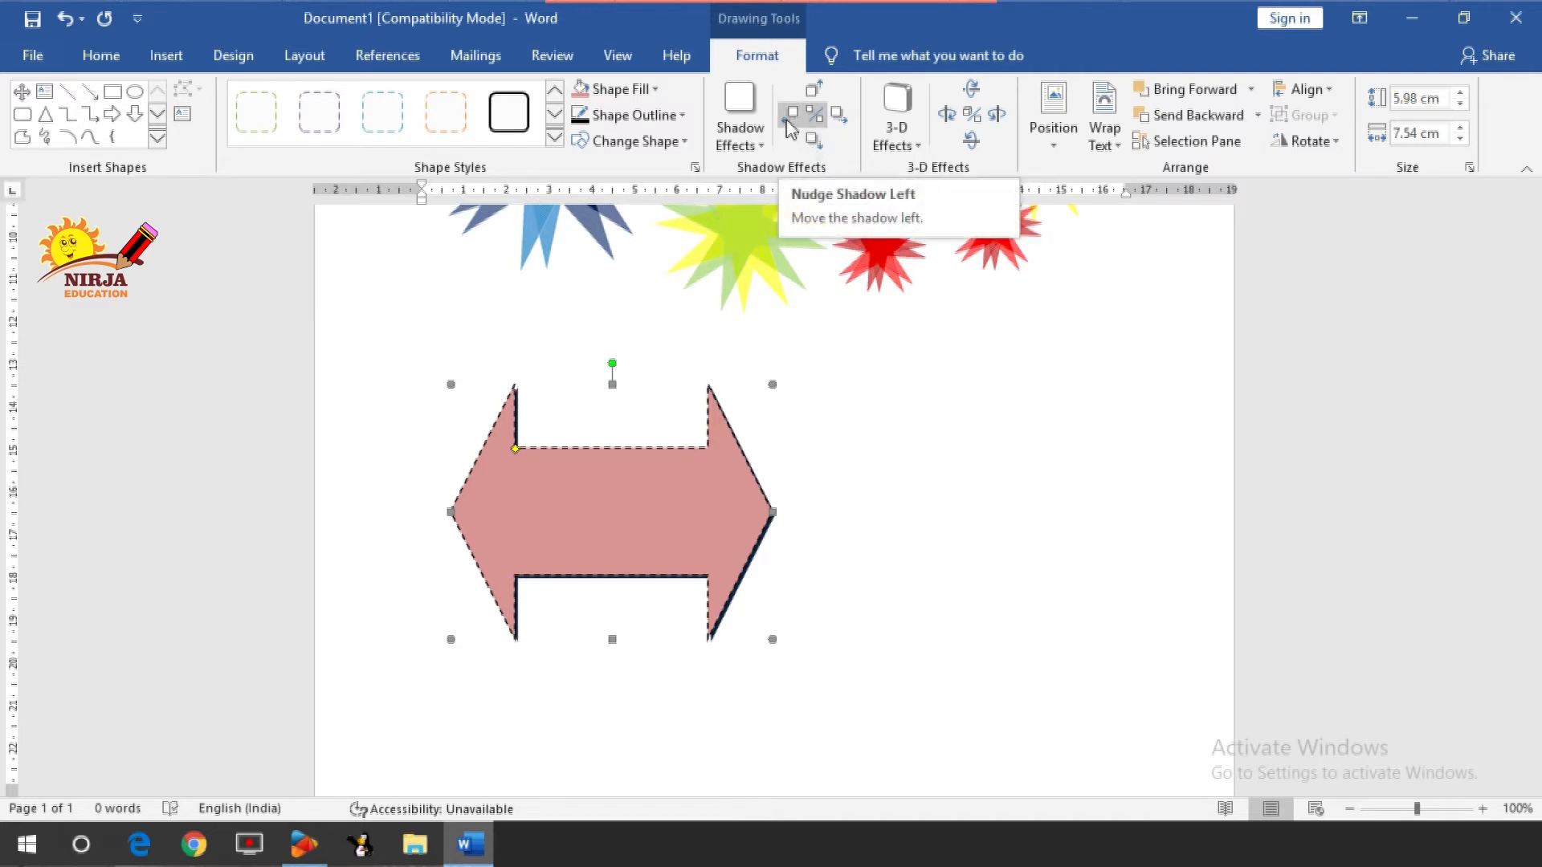
Nudge the left-right arrow's shadow ten increments to the right.
click(844, 122)
click(843, 122)
click(844, 122)
click(844, 122)
click(844, 122)
click(843, 122)
click(843, 122)
click(843, 122)
click(843, 122)
click(843, 122)
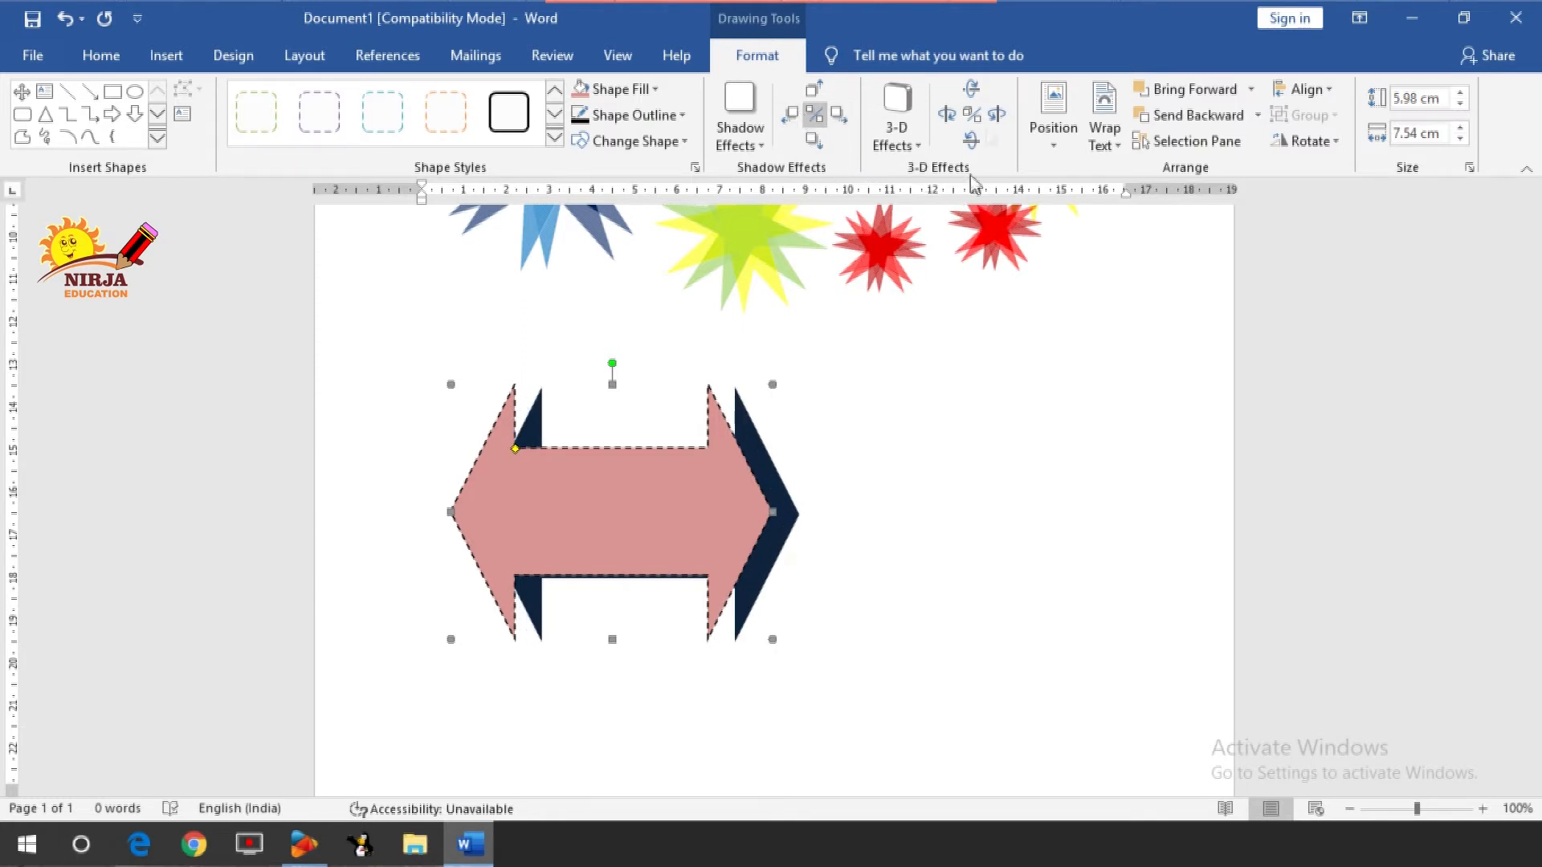
Apply the second 3-D style in the first Perspective row to the left-right arrow and tilt it right six times.
click(910, 152)
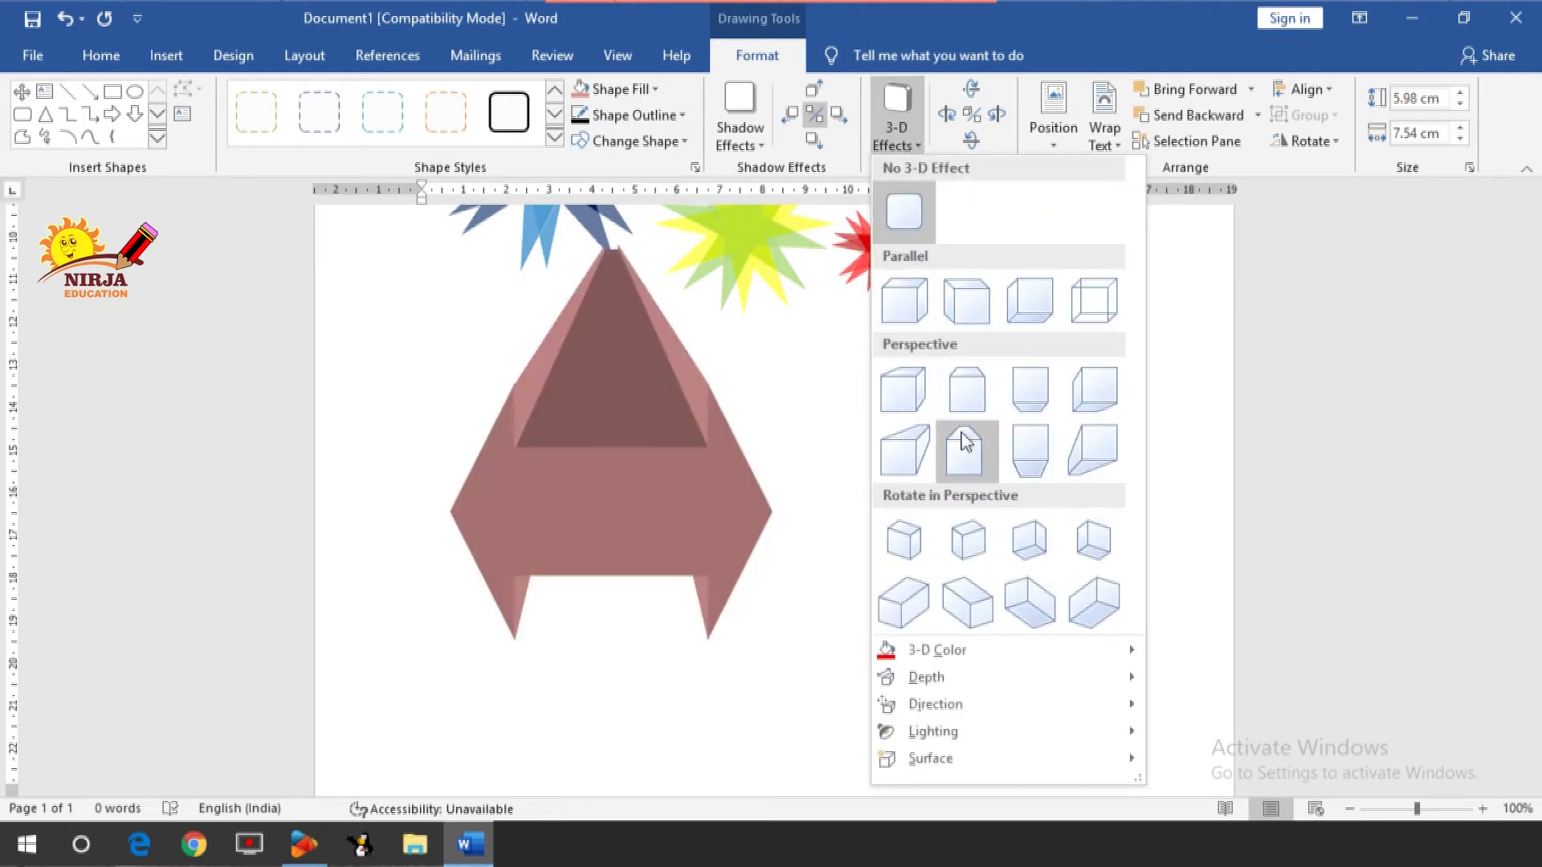
click(966, 386)
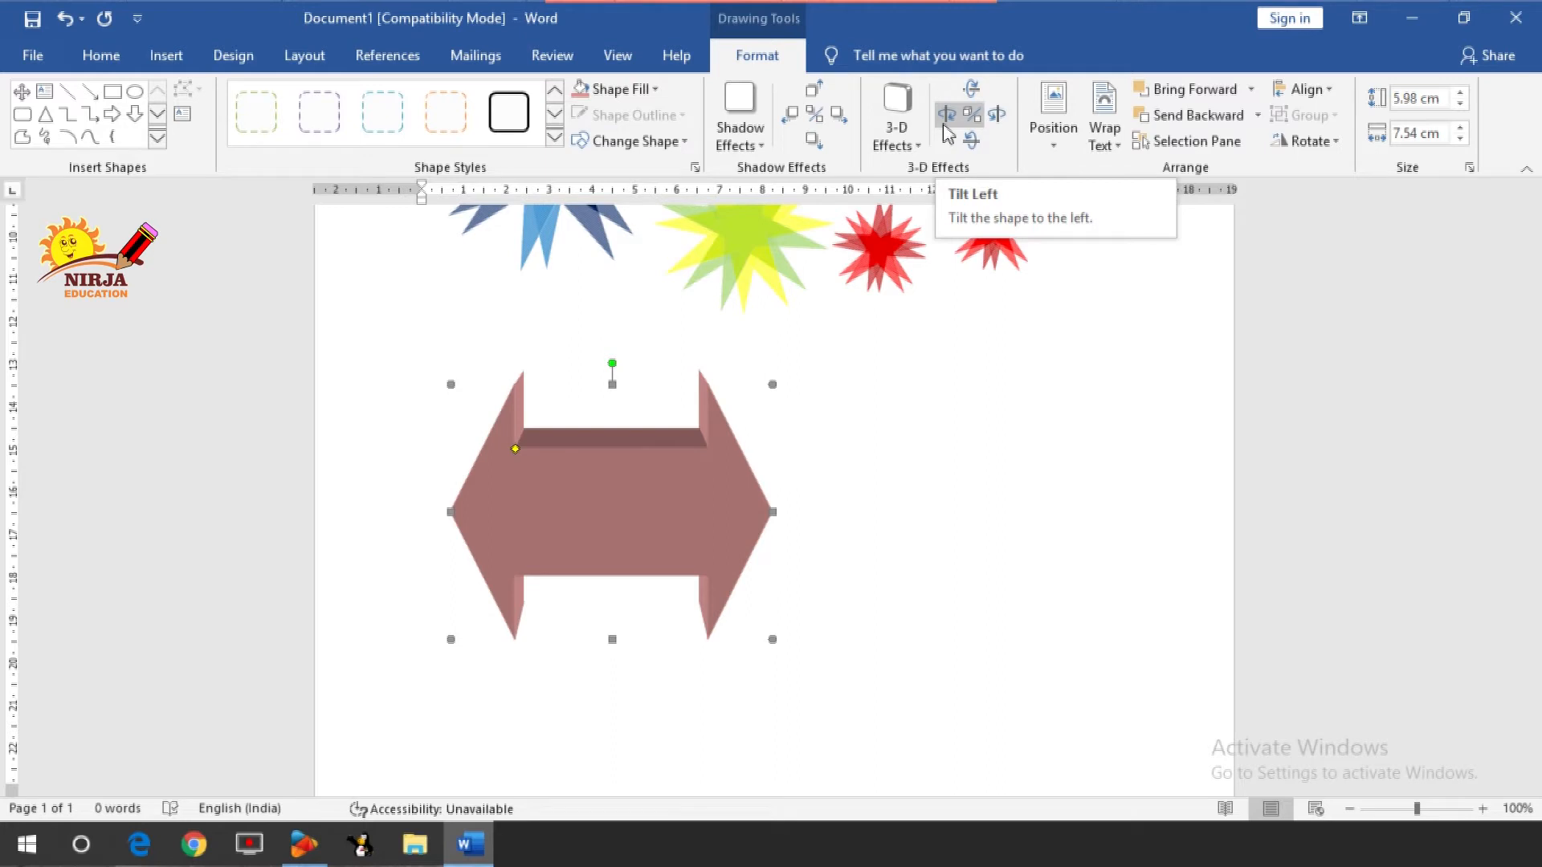
click(996, 119)
click(995, 120)
click(996, 119)
click(996, 119)
click(996, 119)
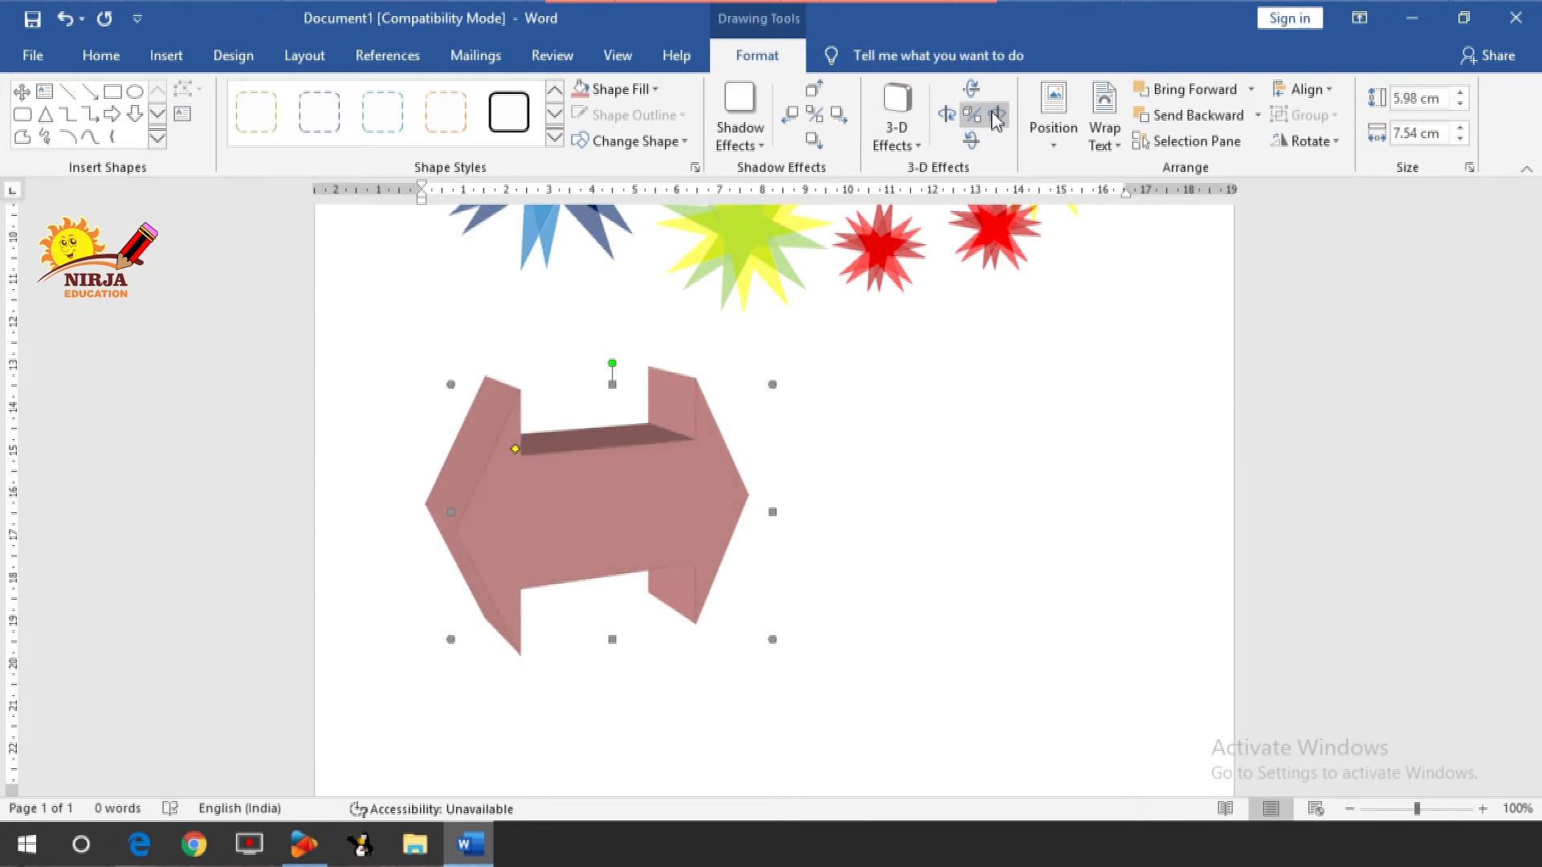
click(996, 119)
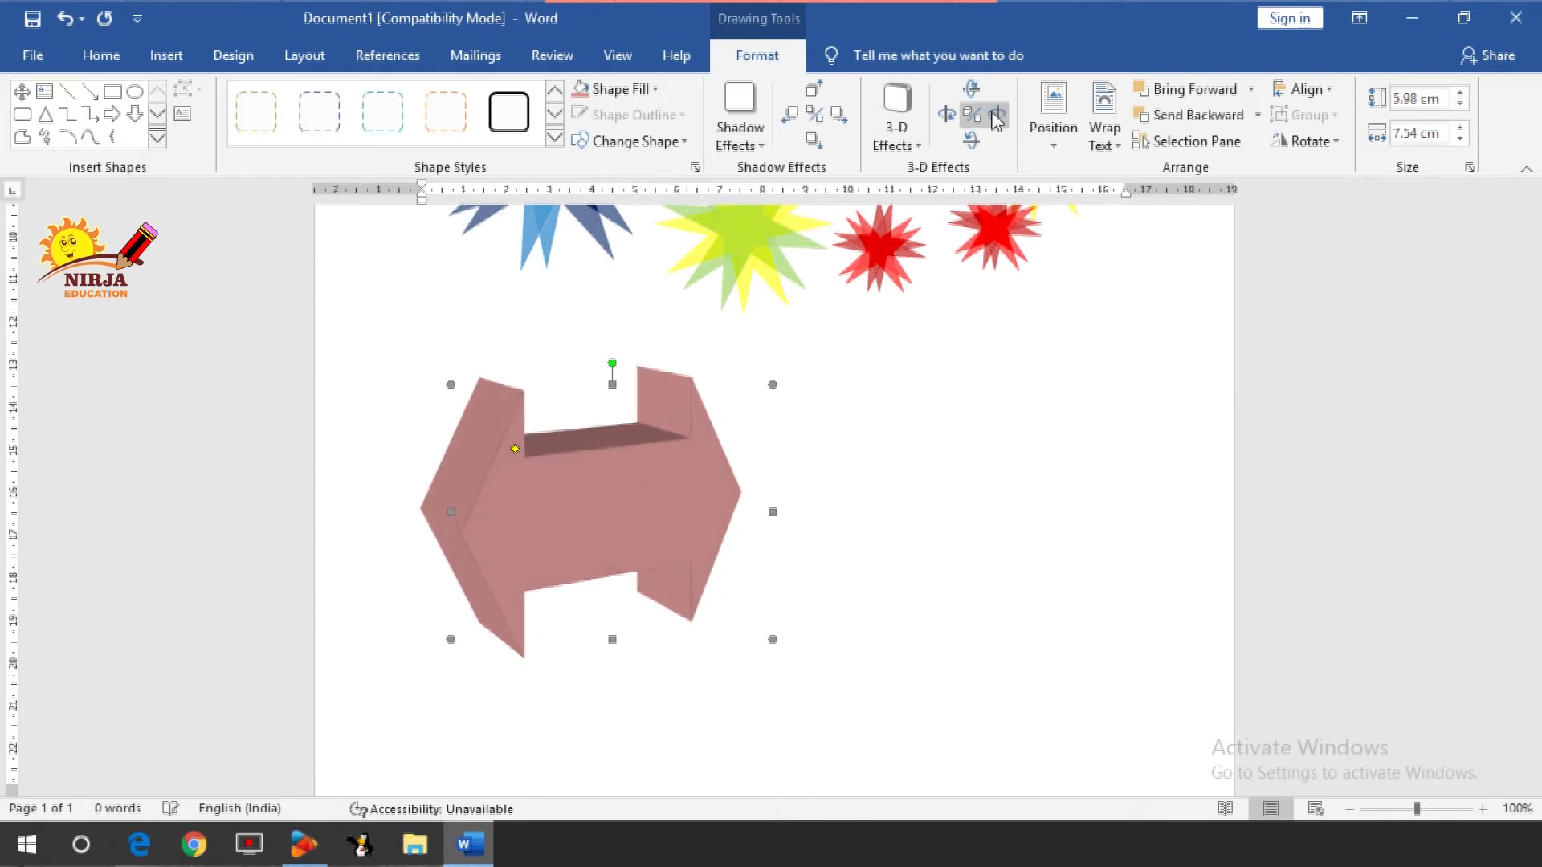
Position the 3-D arrow in the middle centre of the page with text wrapping.
click(1065, 148)
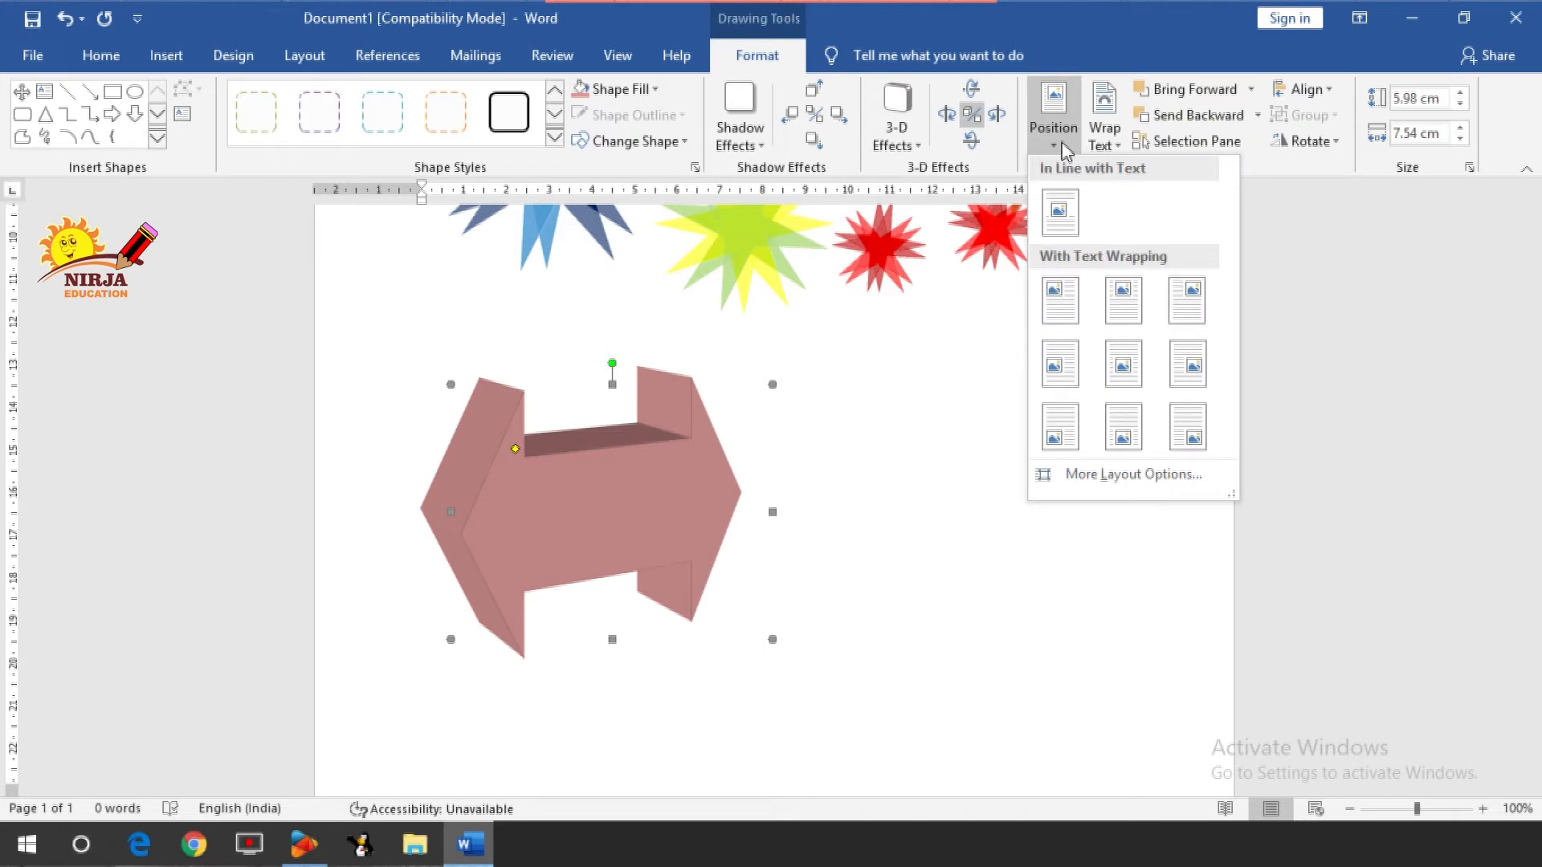
click(1118, 364)
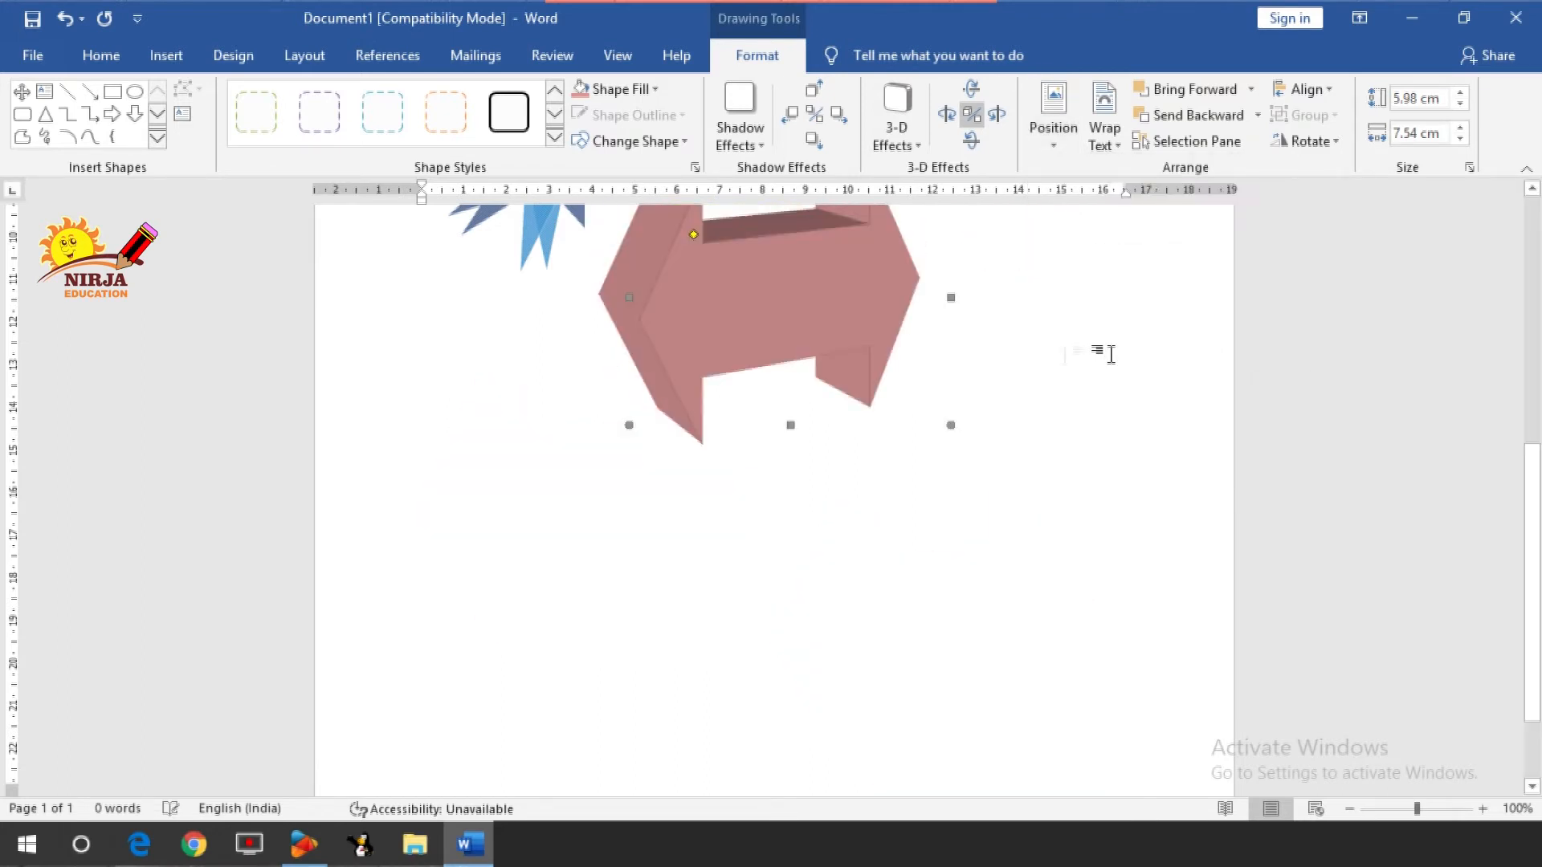
Position the 3-D arrow in the bottom centre of the page with square text wrapping.
scroll(992, 350, up, 3)
scroll(992, 354, up, 1)
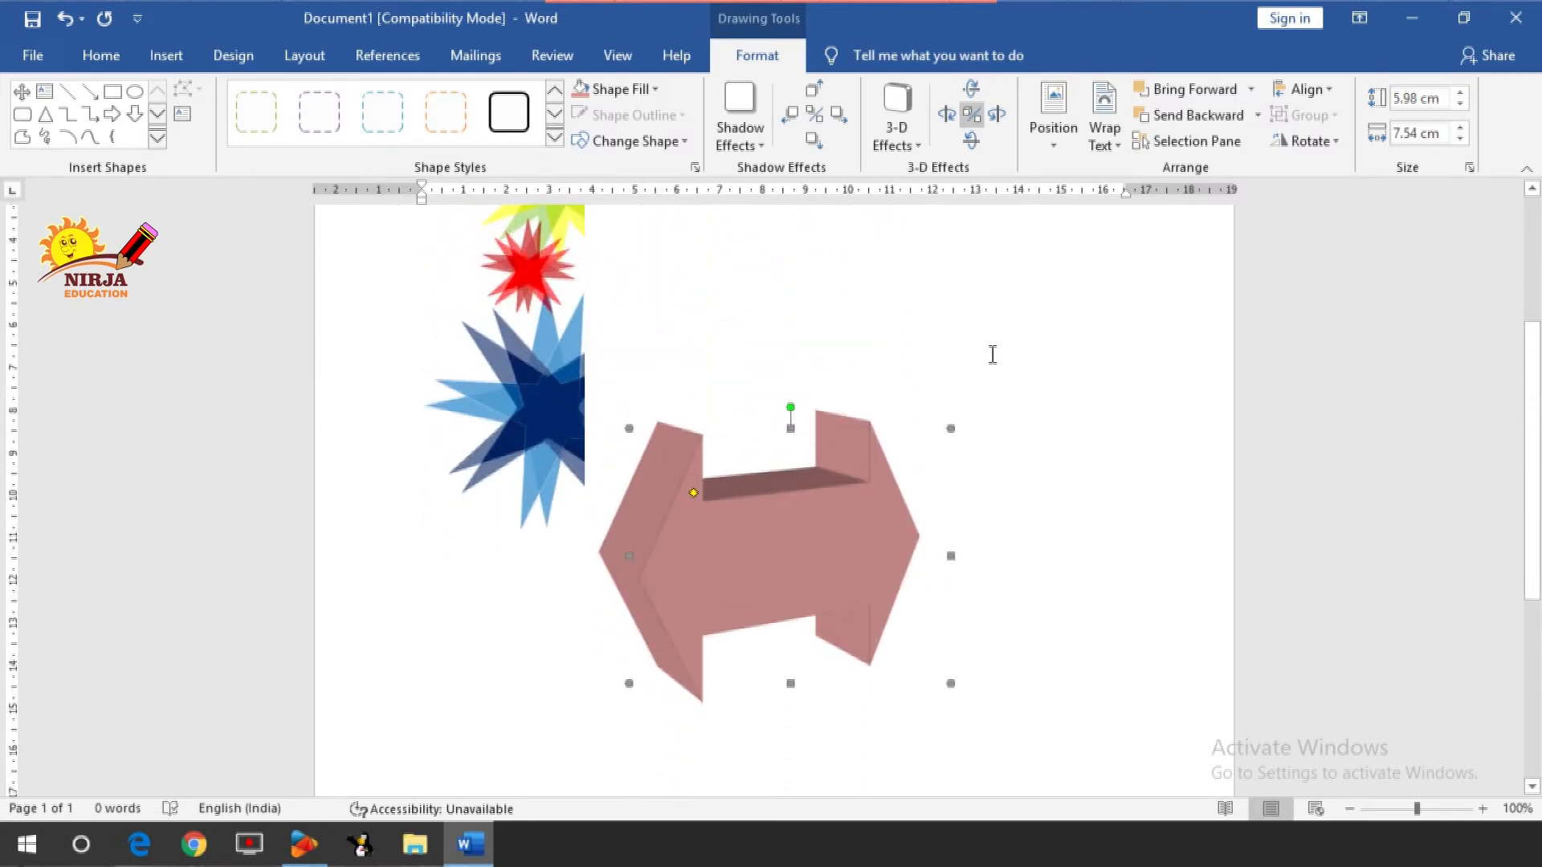
scroll(993, 354, down, 6)
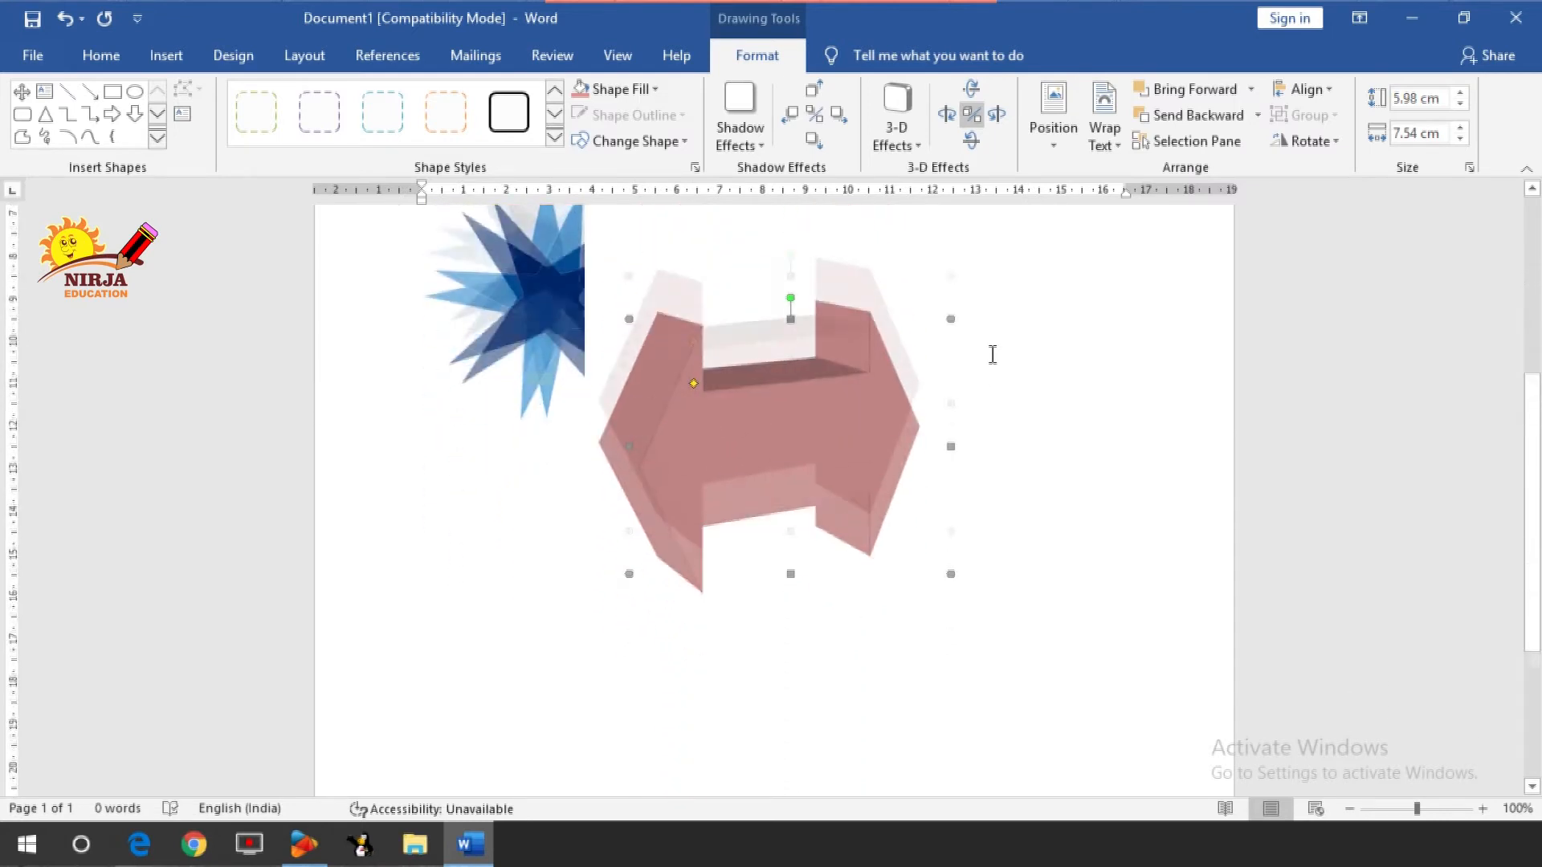
click(1060, 148)
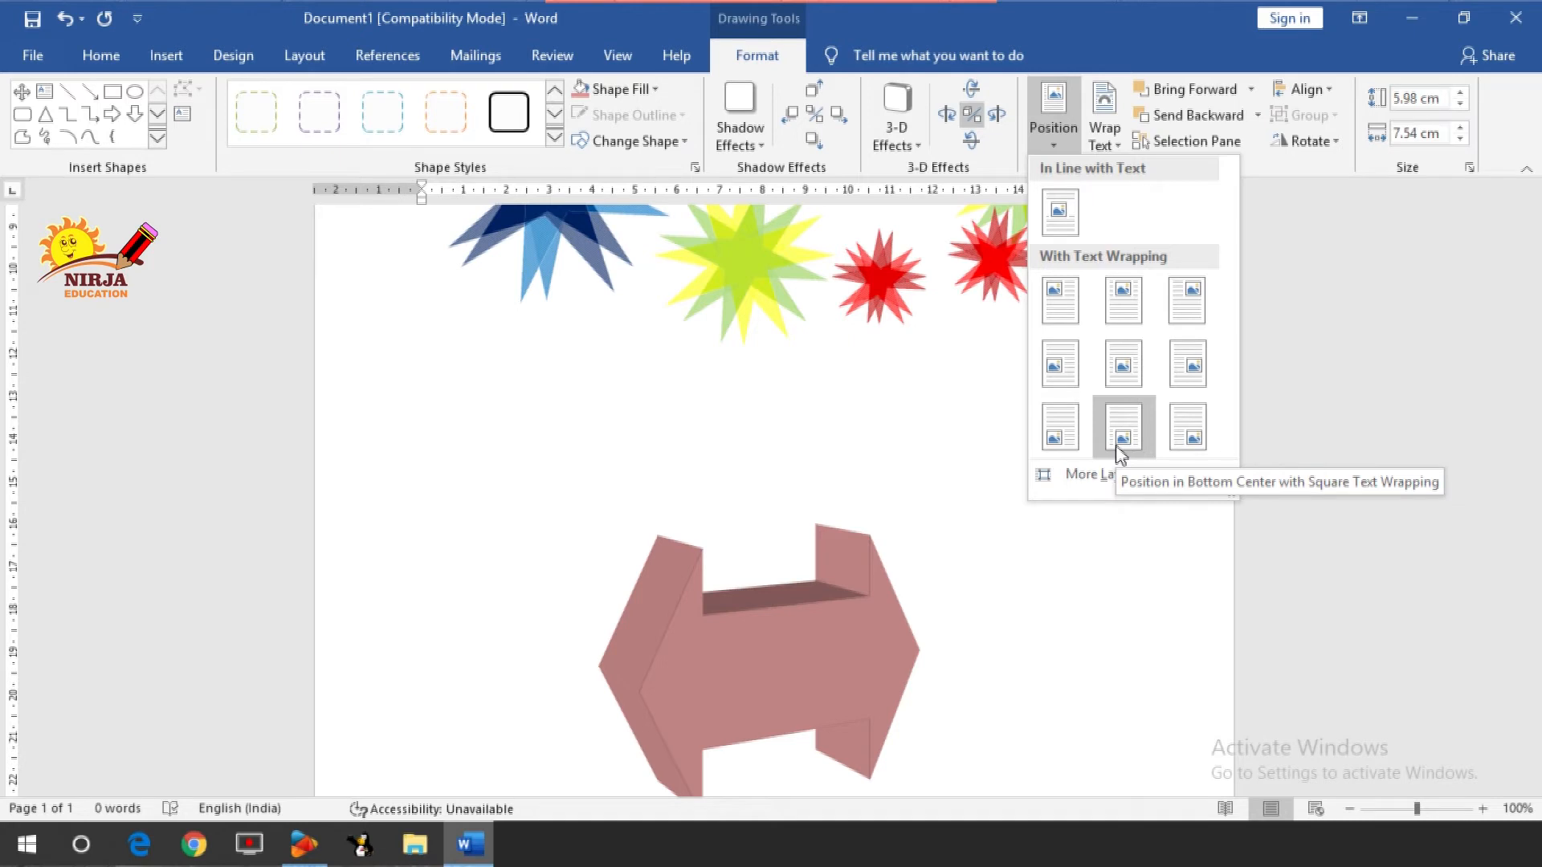
click(1121, 454)
scroll(854, 562, down, 3)
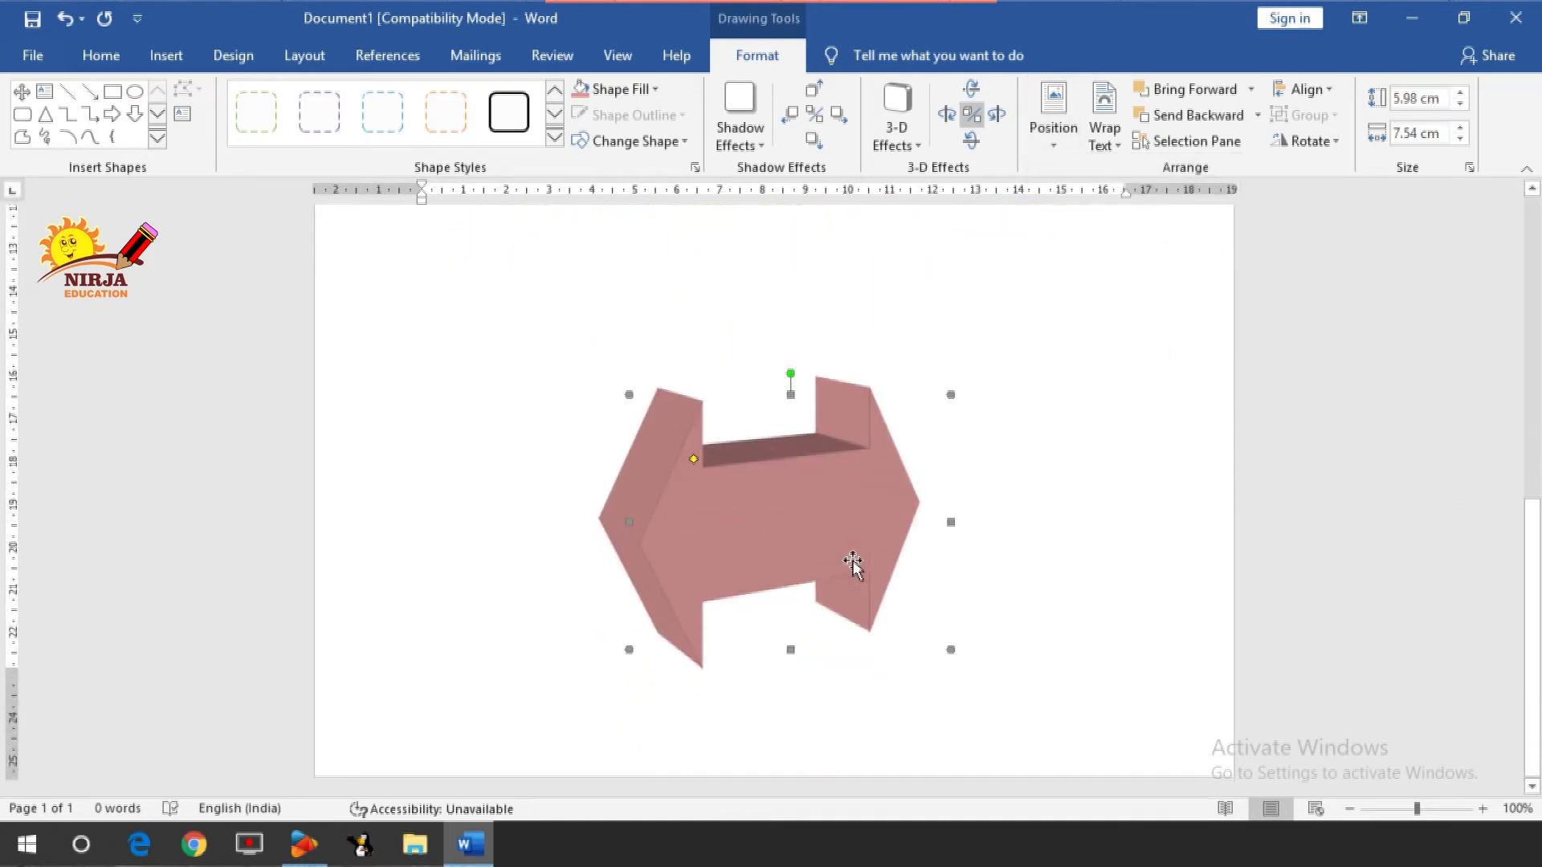
Delete the starburst picture above the 3-D arrow.
click(1107, 144)
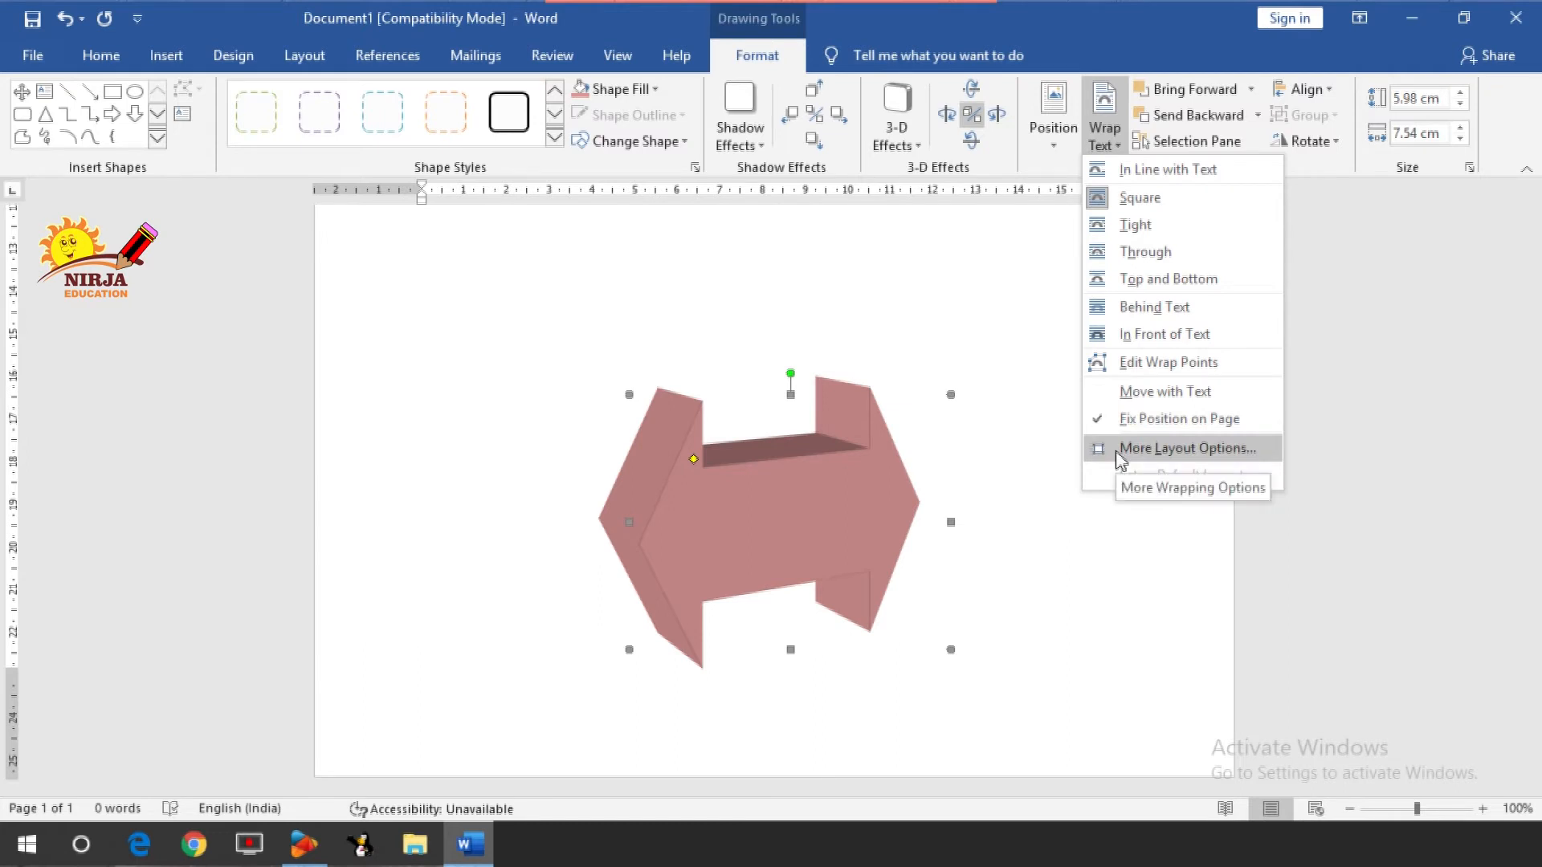
click(738, 349)
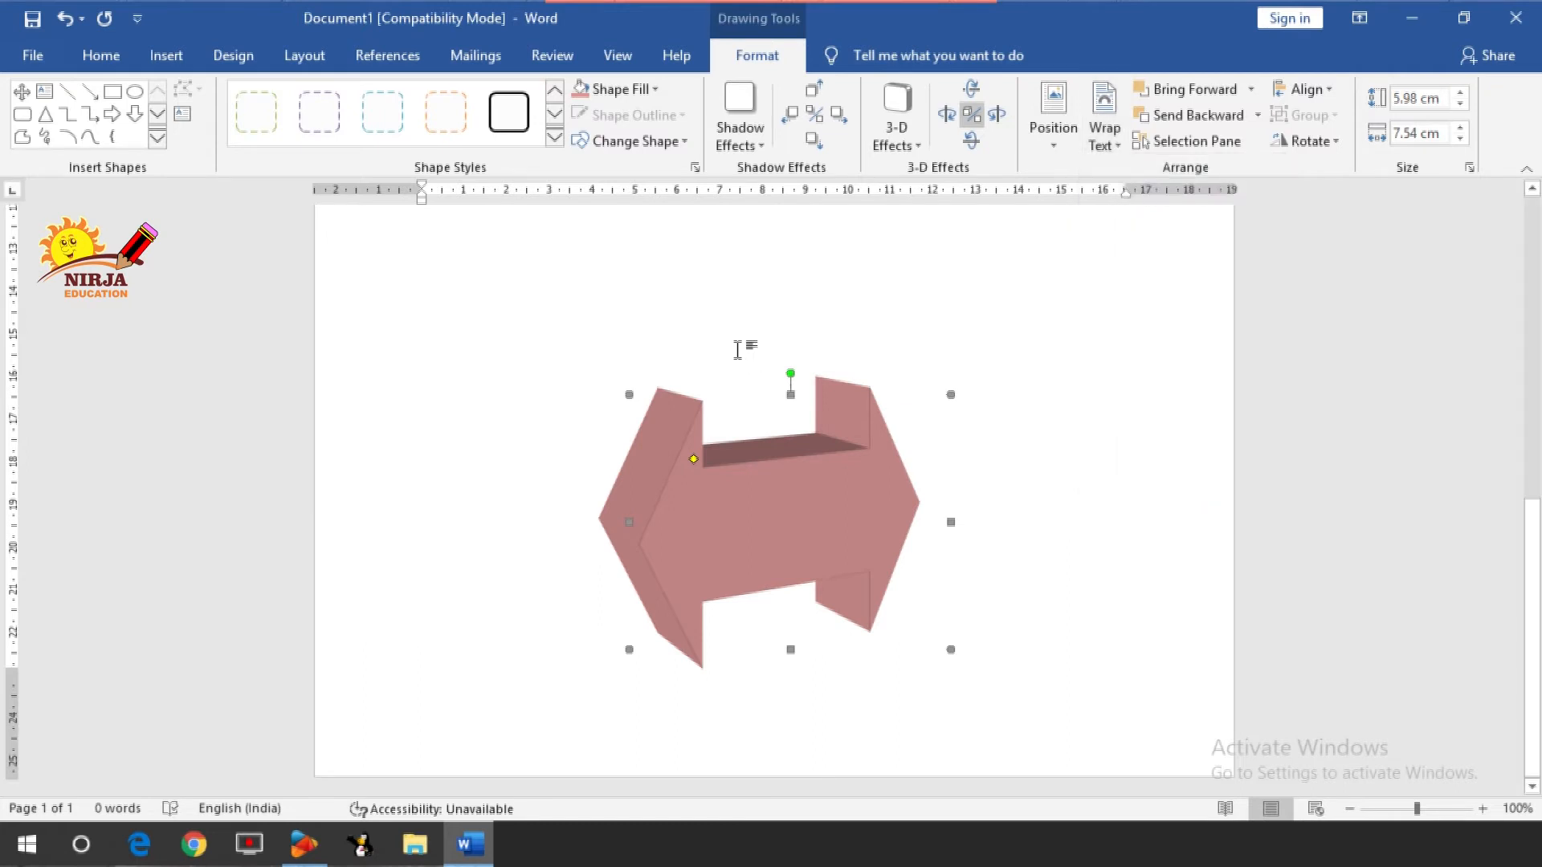
click(651, 316)
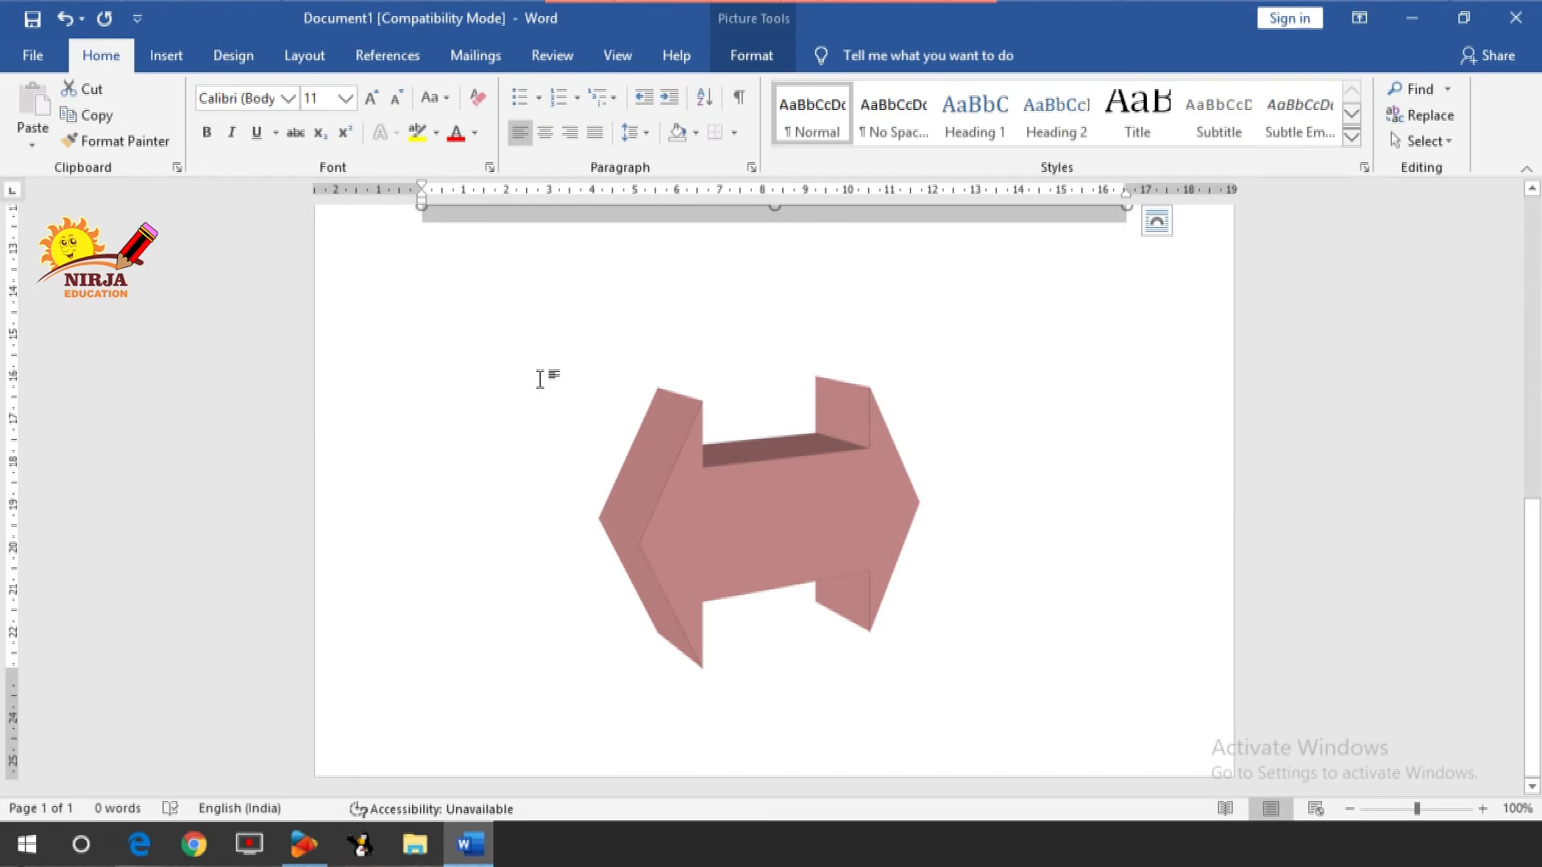
key(Delete)
key(ctrl+z)
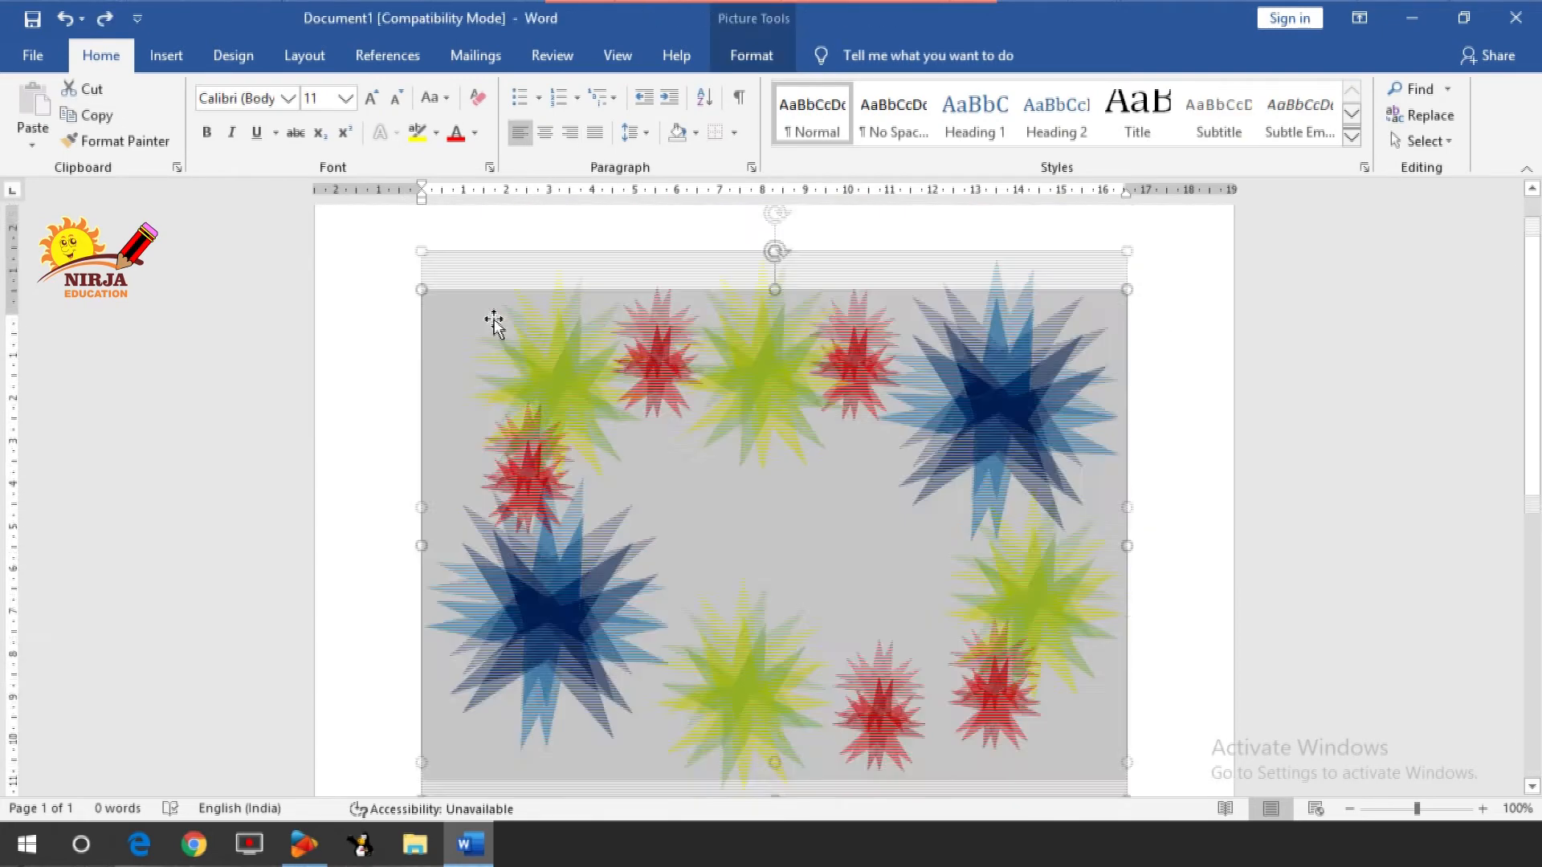
key(Delete)
Enter the line "Nirja education" at the start of the document and duplicate it to make seven lines.
text(Nirja edu)
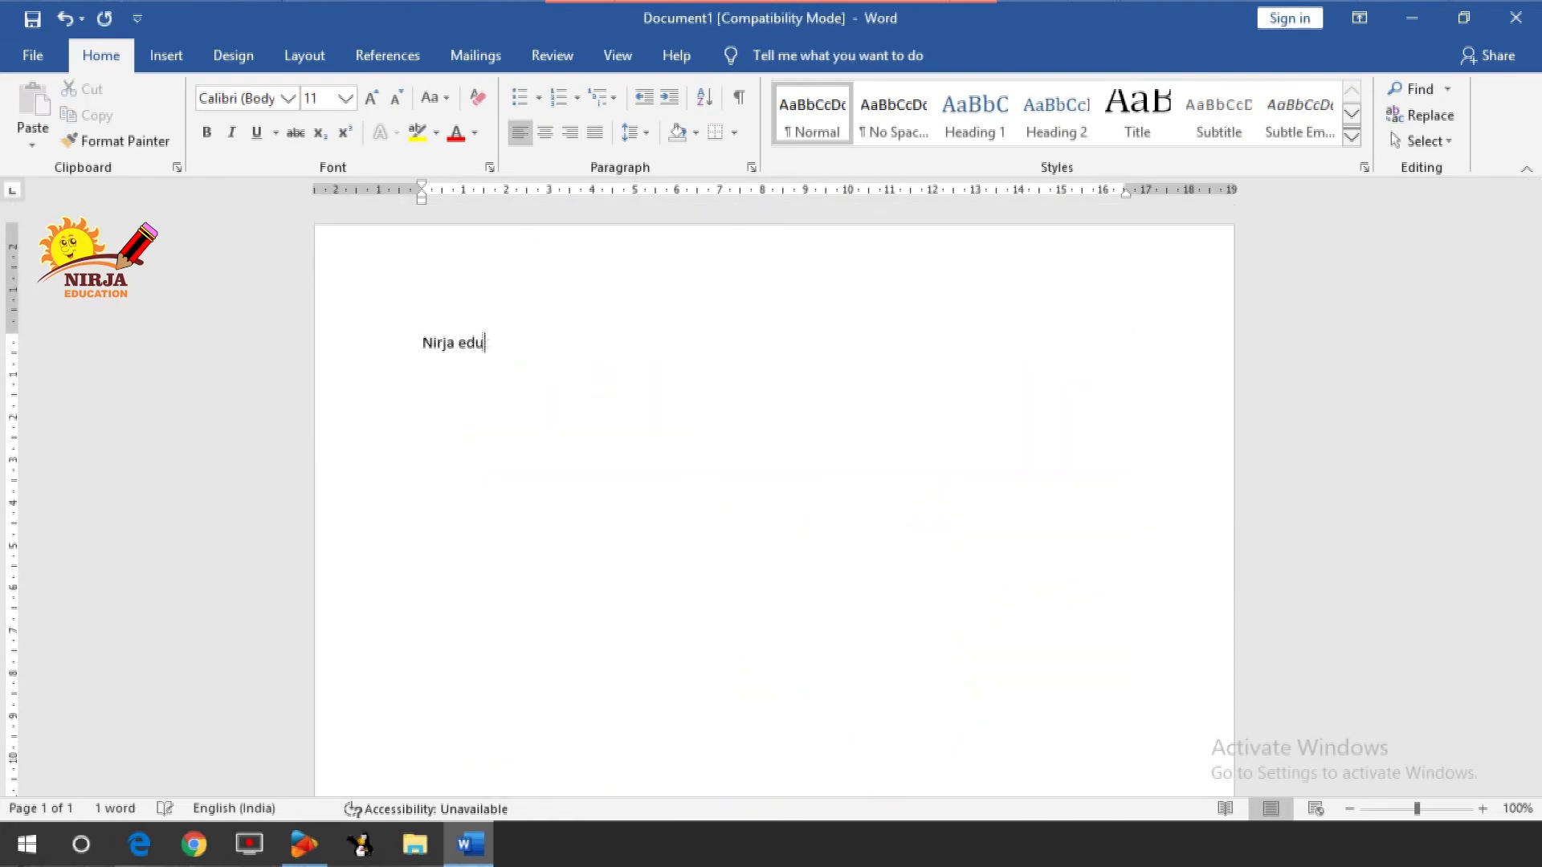
text(cation)
key(Return)
key(Up)
key(shift+Down)
key(ctrl+c)
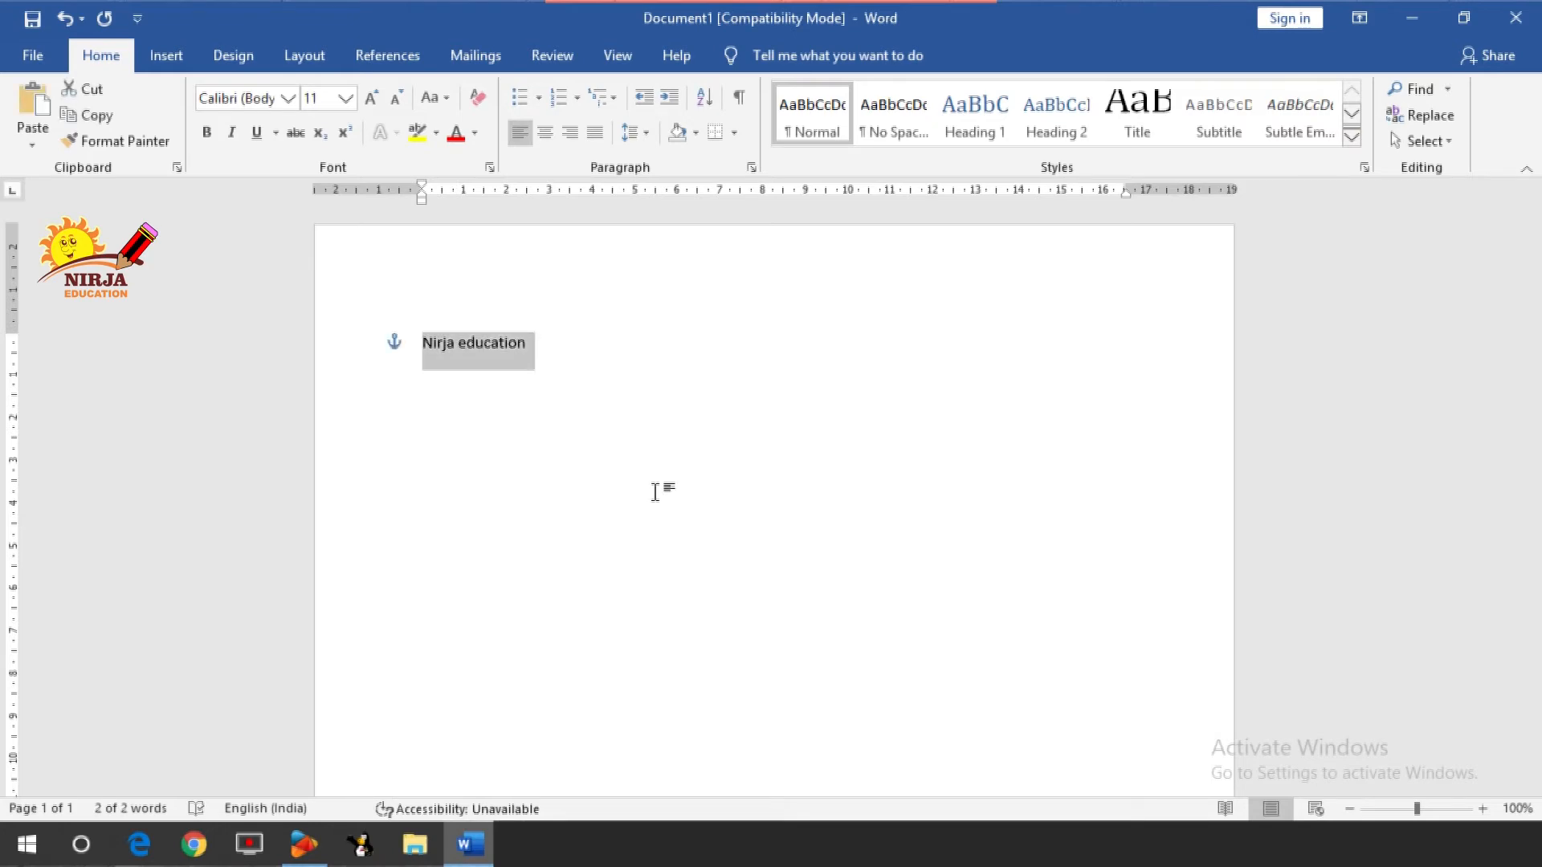
key(ctrl+v)
key(ctrl+v)
key(ctrl+v)
key(ctrl+v)
key(ctrl+v)
key(ctrl+v)
key(ctrl+v)
Try duplicating the 3-D arrow just above the original.
scroll(655, 493, down, 5)
click(655, 495)
key(ctrl+c)
key(ctrl+v)
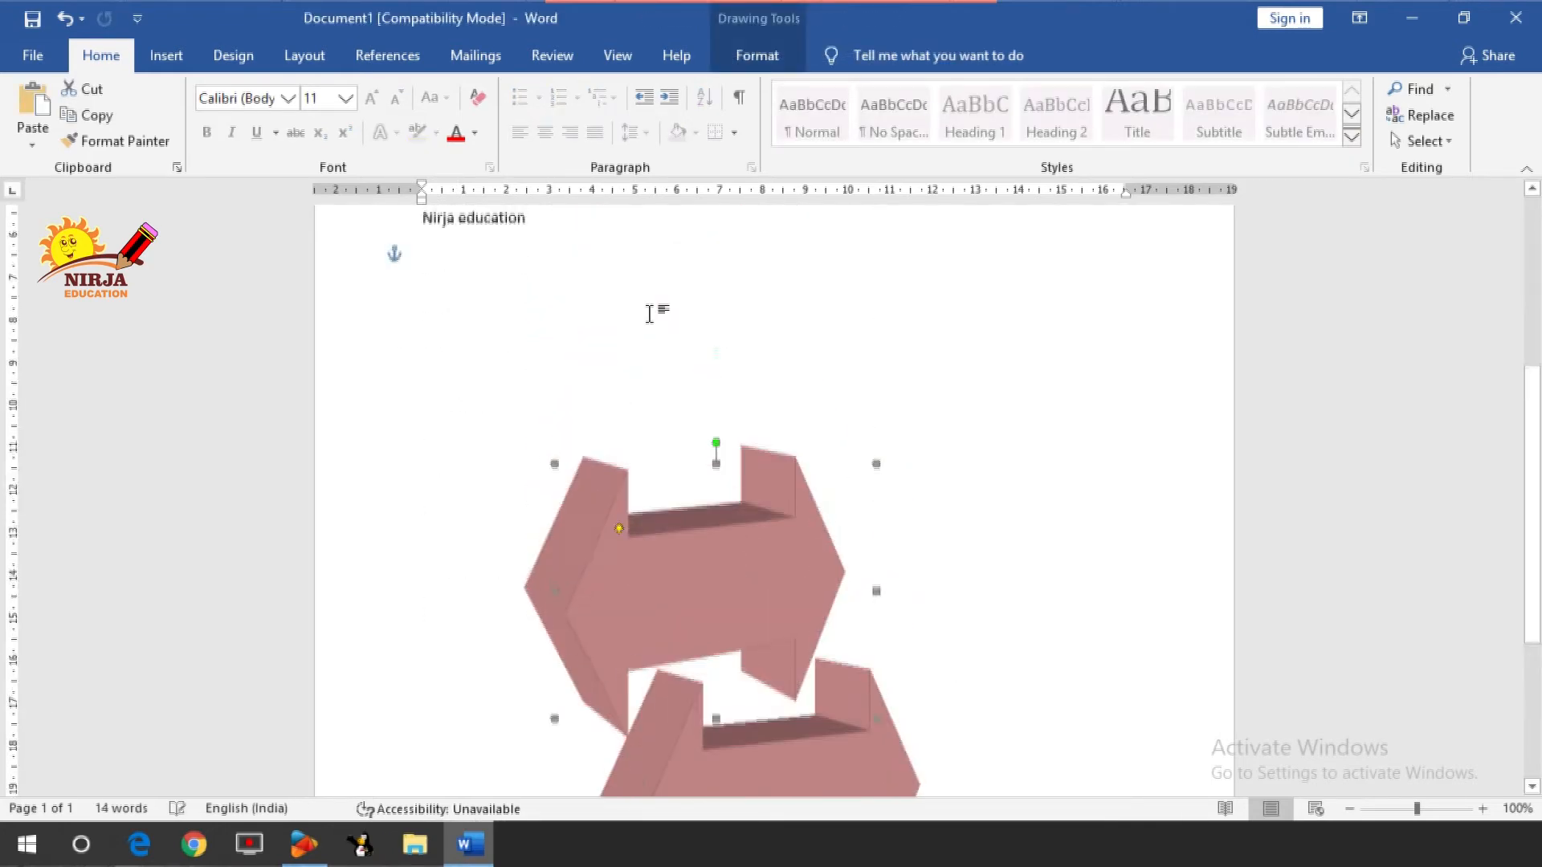
scroll(651, 313, up, 1)
key(Delete)
scroll(709, 634, down, 3)
ctrl+drag(710, 636, 672, 381)
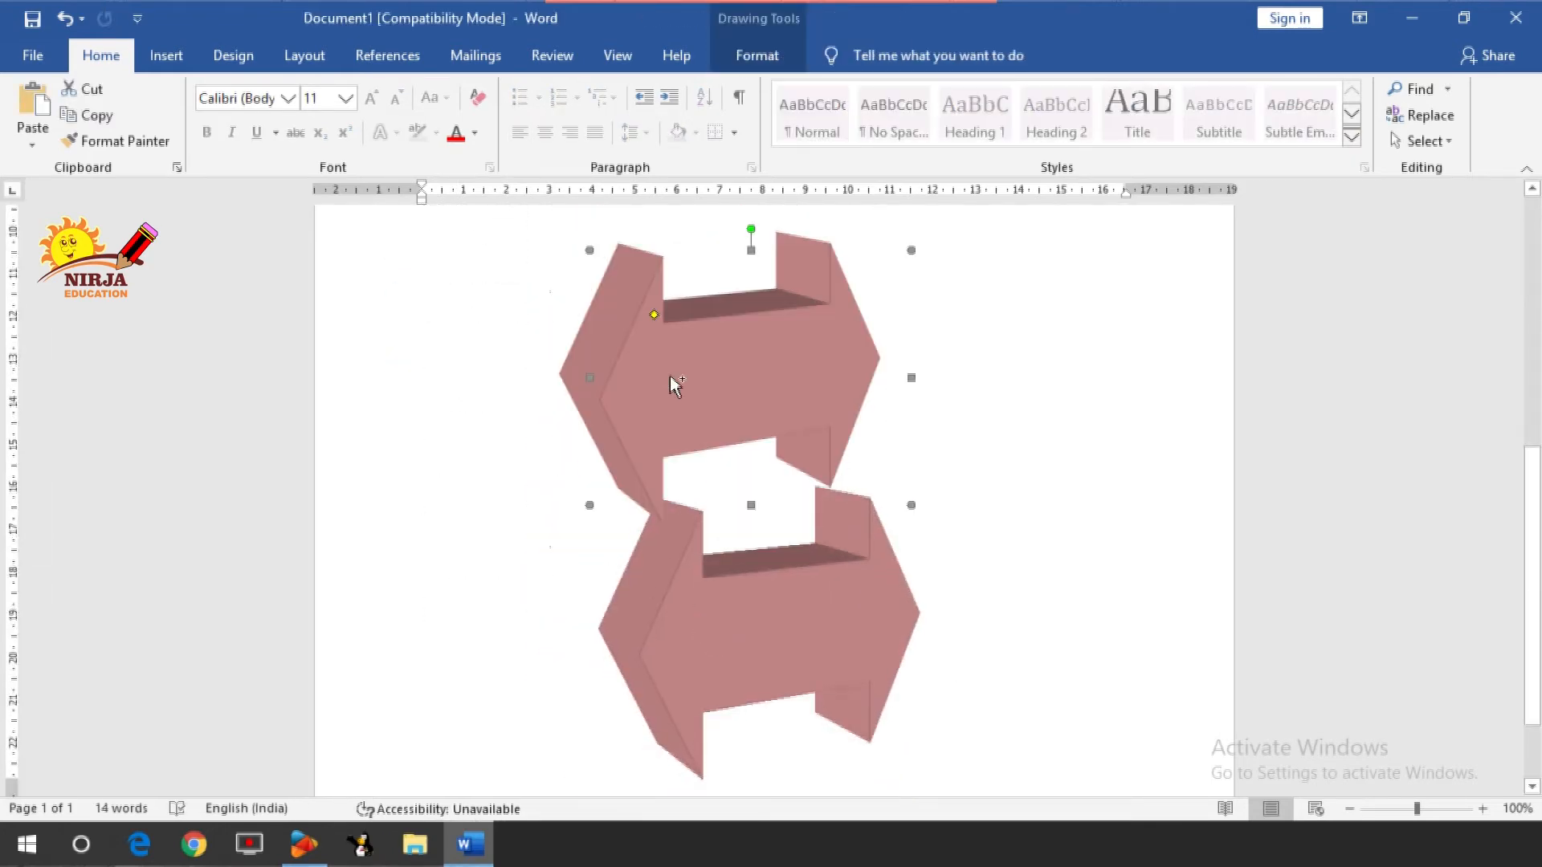
key(ctrl+z)
Position the 3-D arrow in line with the text.
click(758, 55)
click(1053, 121)
click(1053, 213)
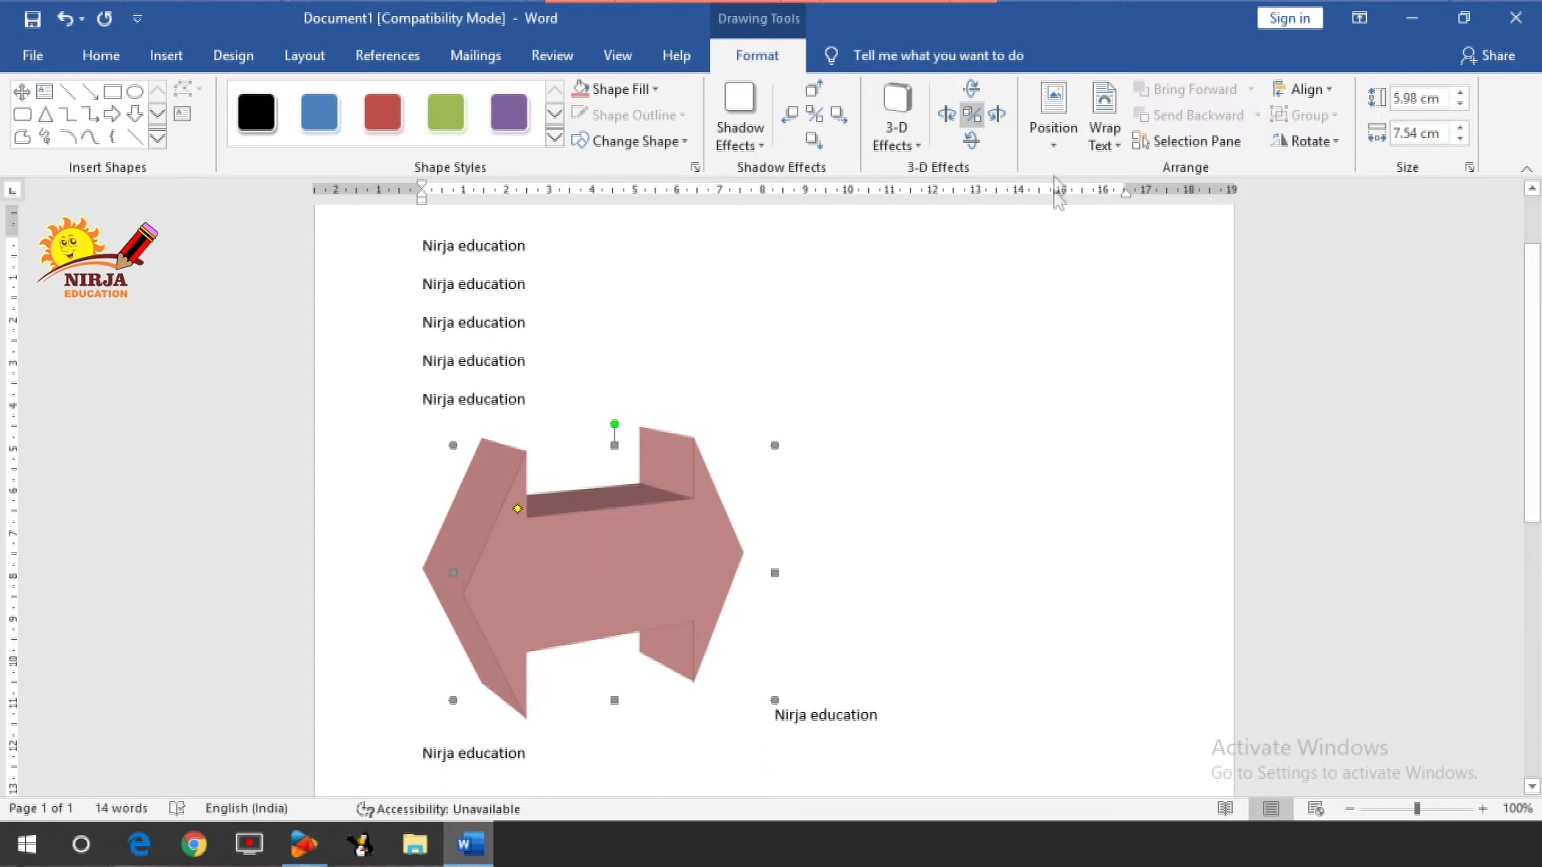
click(1060, 149)
click(1060, 149)
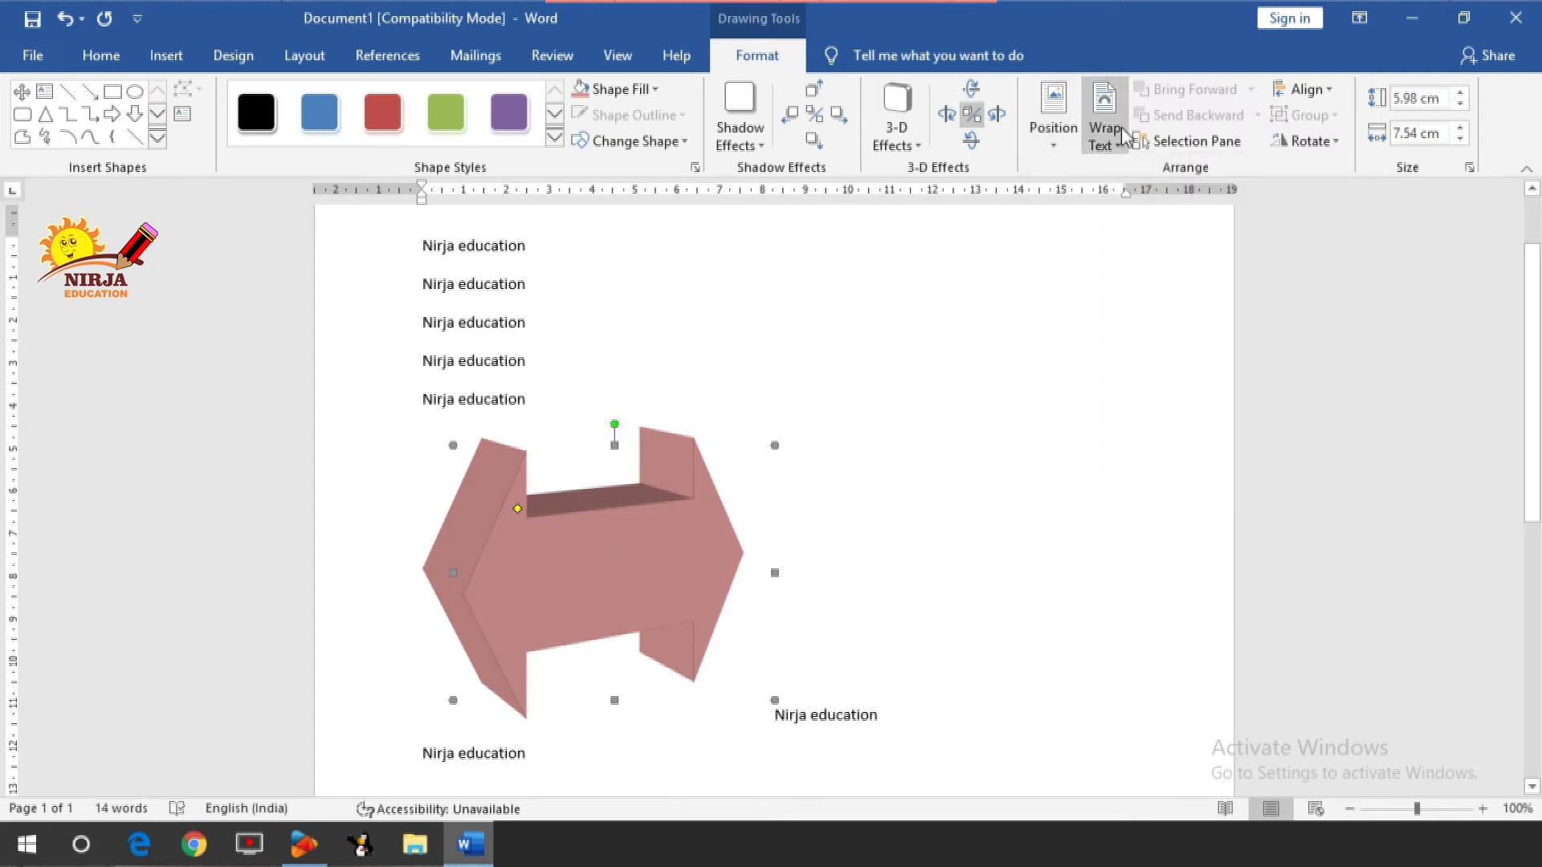
Set the arrow's text wrapping to Behind Text and move it up over the repeated lines.
click(1123, 137)
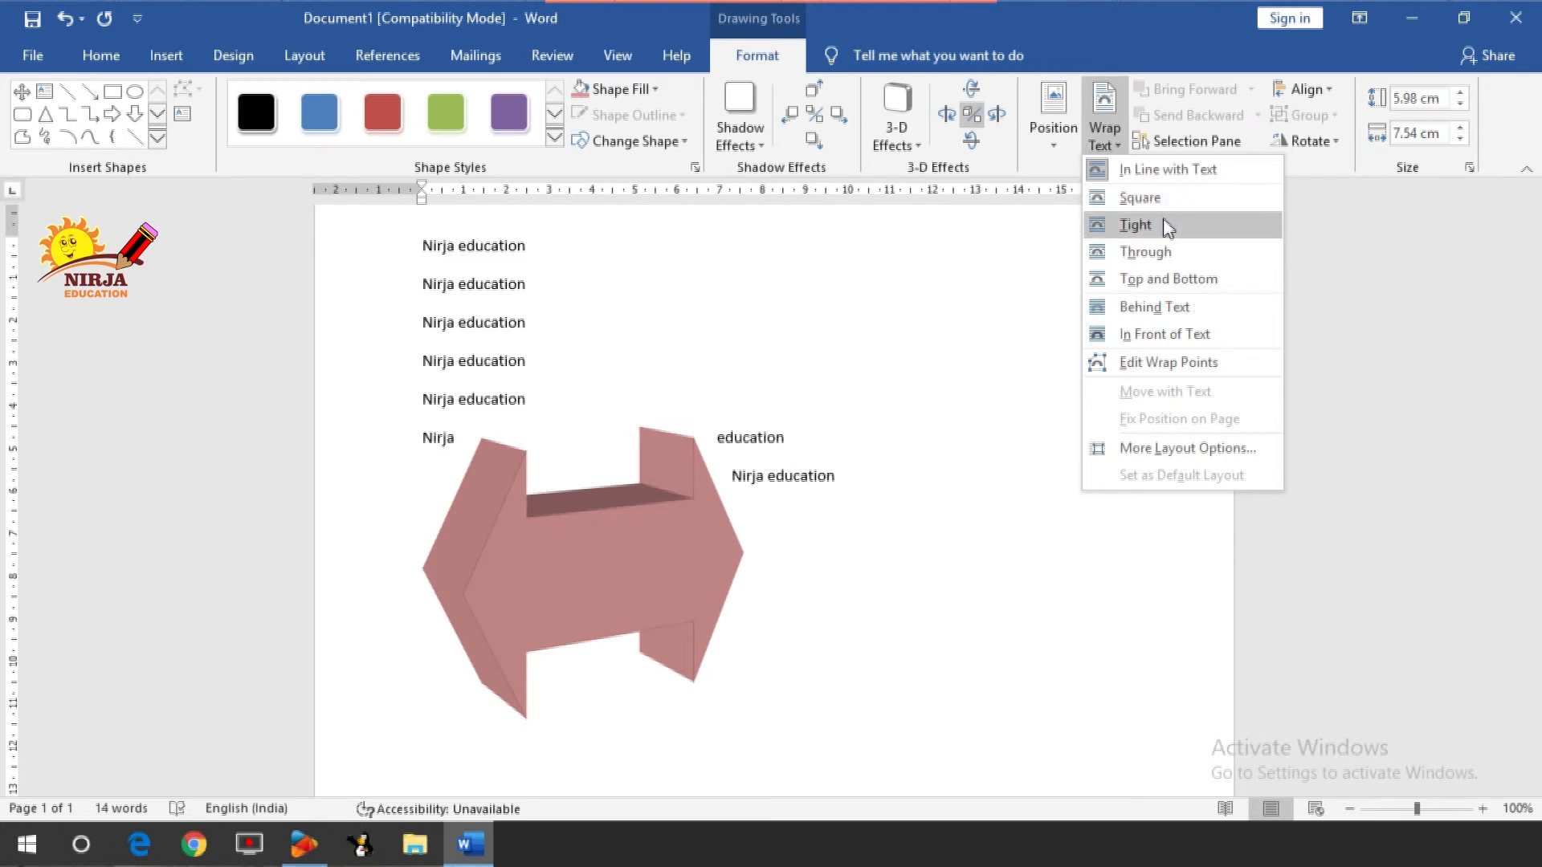
click(1161, 315)
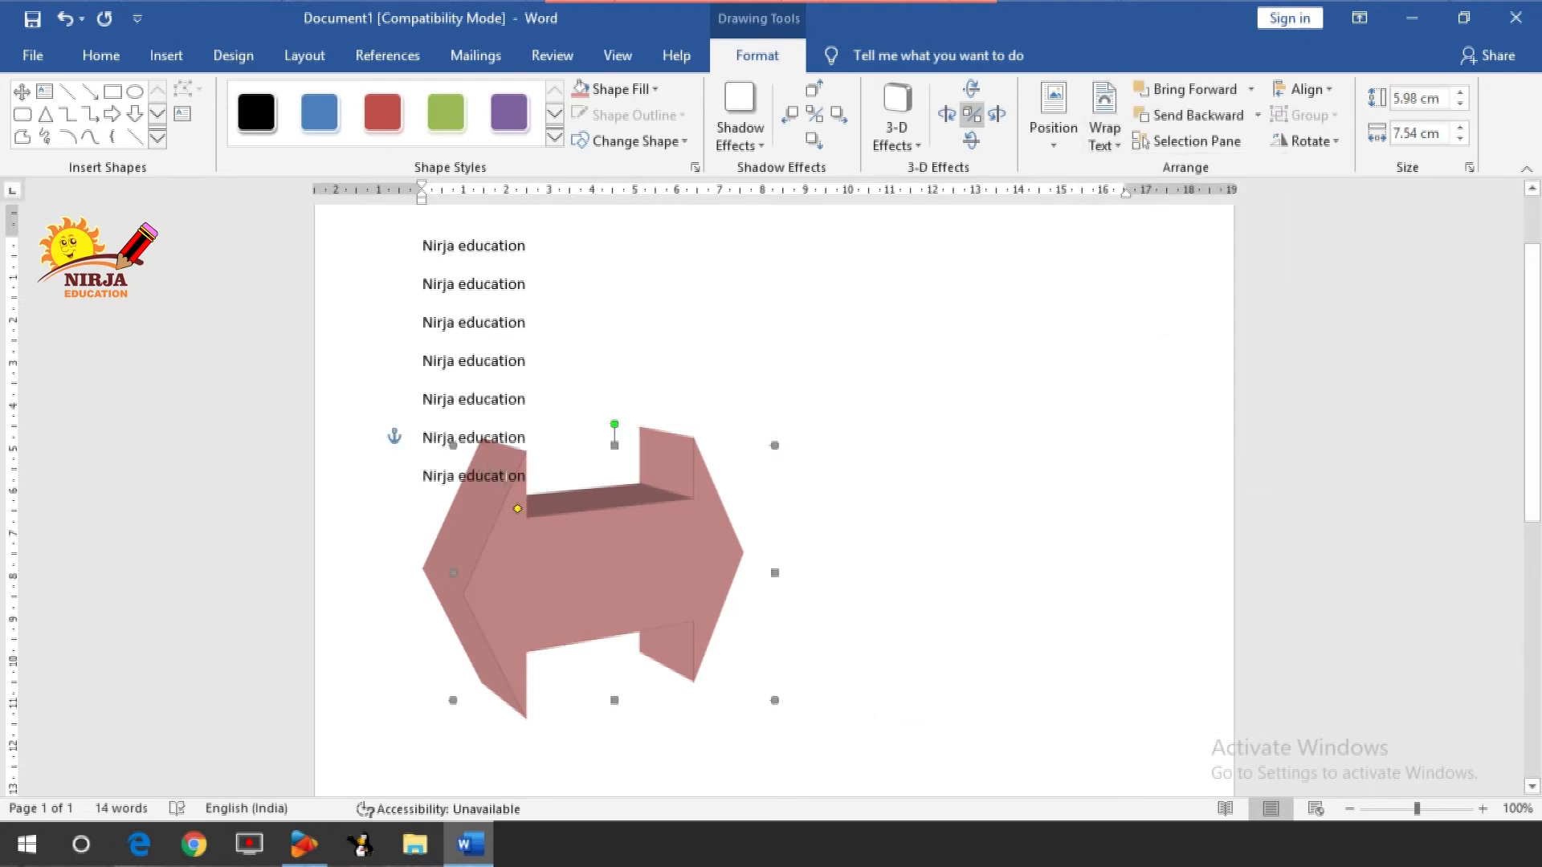
drag(575, 568, 562, 449)
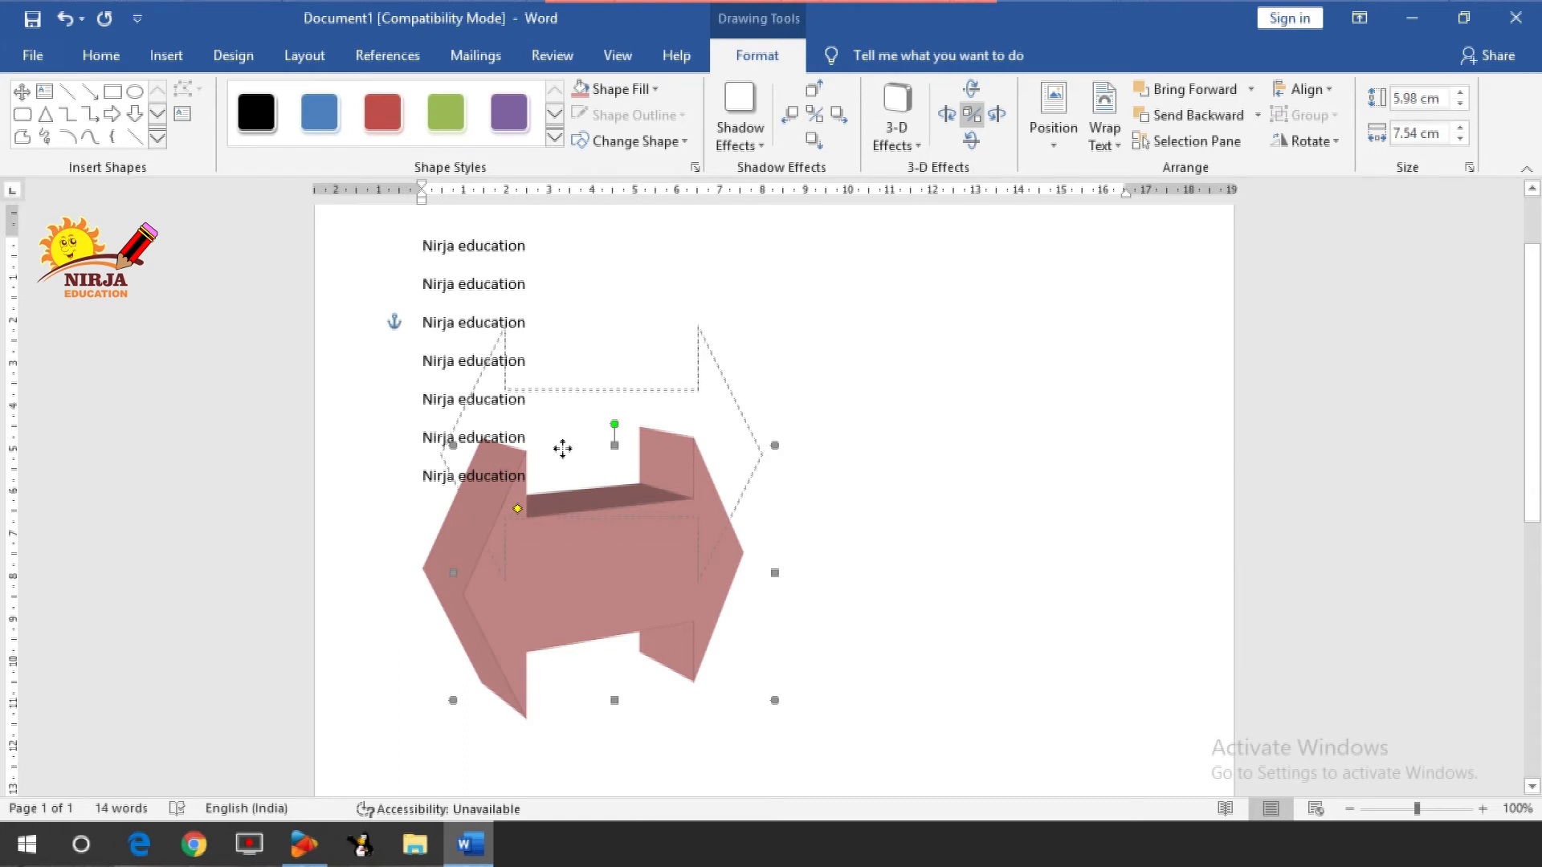
Set the arrow's text wrapping to In Front of Text and move it to the right of the repeated lines.
click(1104, 133)
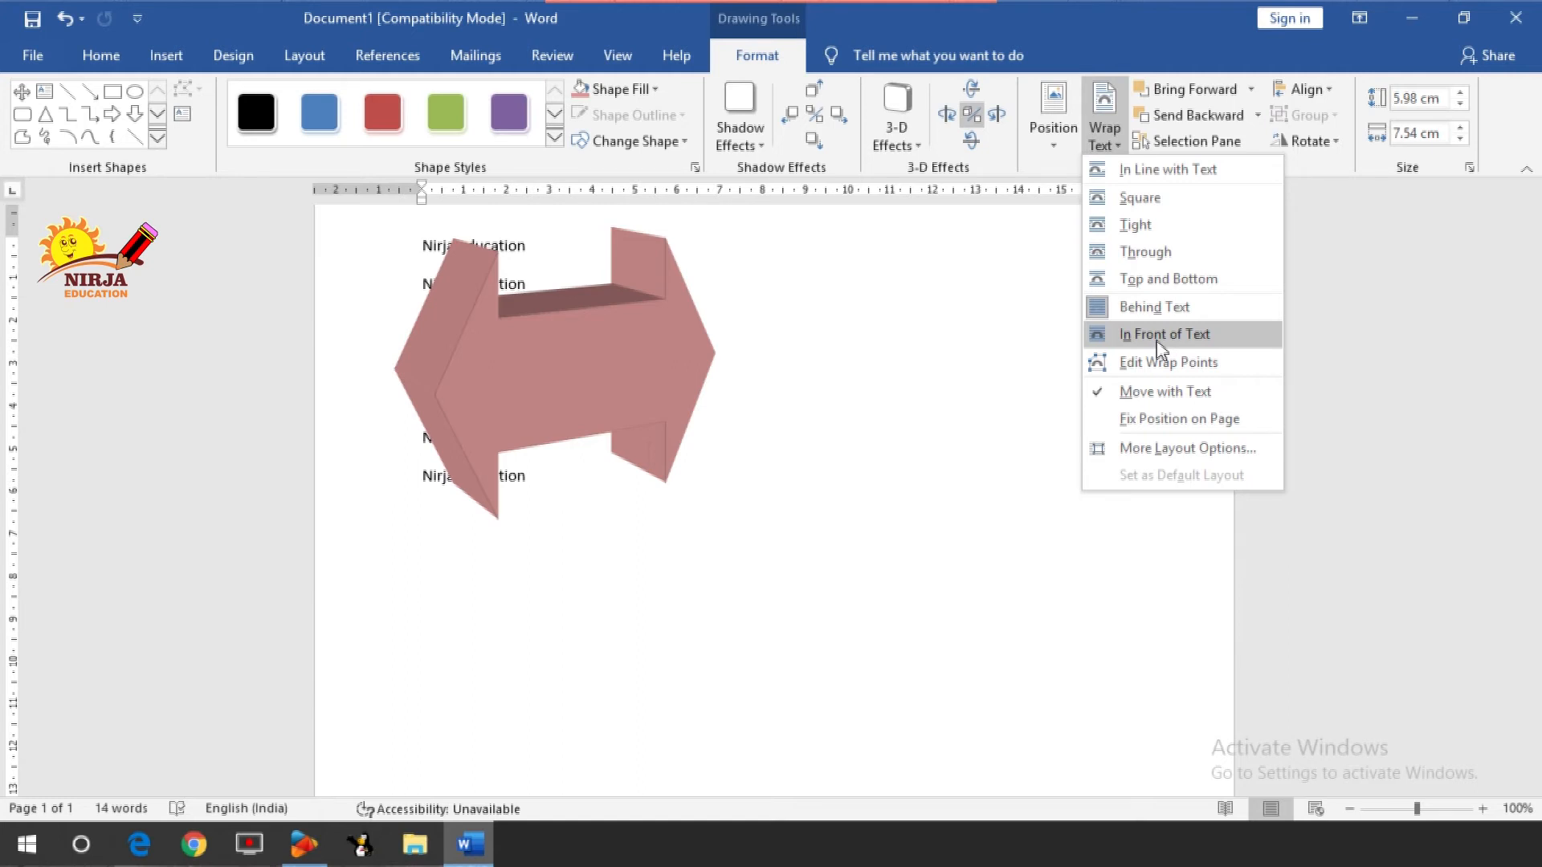
click(1159, 337)
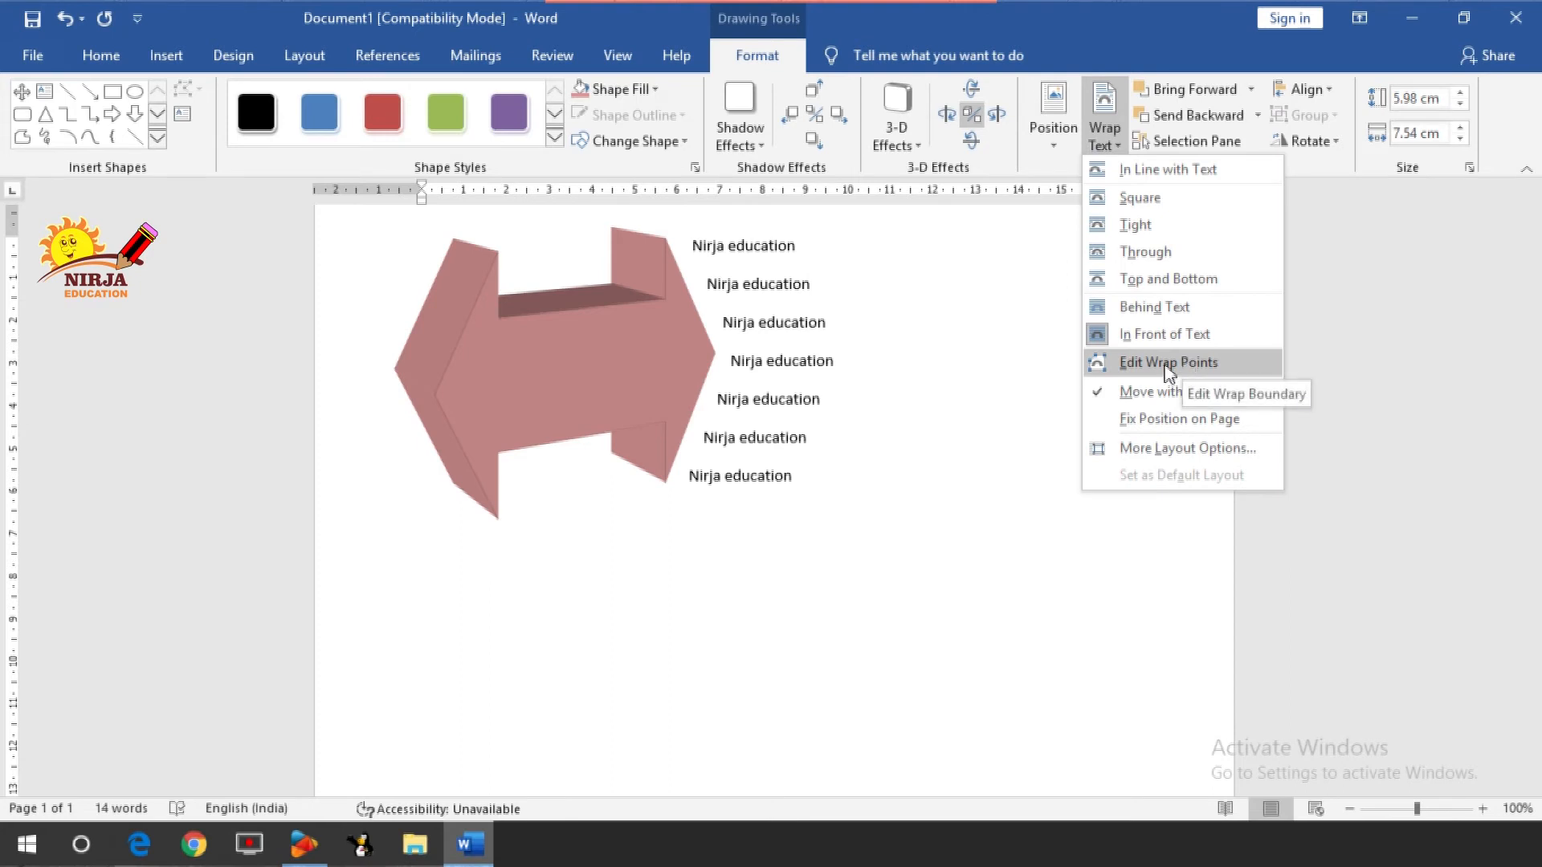
click(1166, 364)
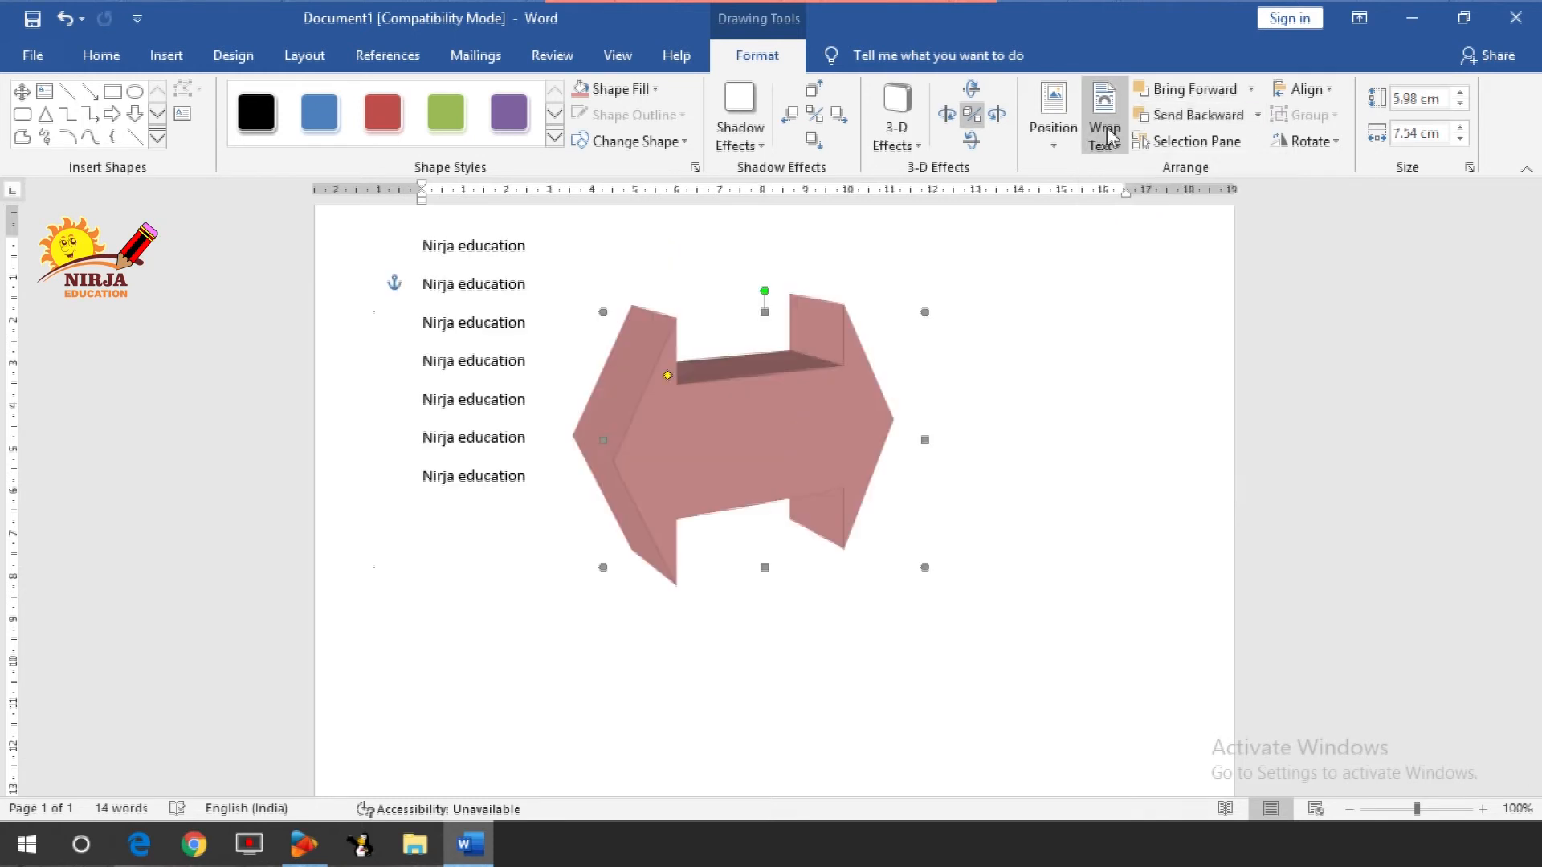
key(ctrl+z)
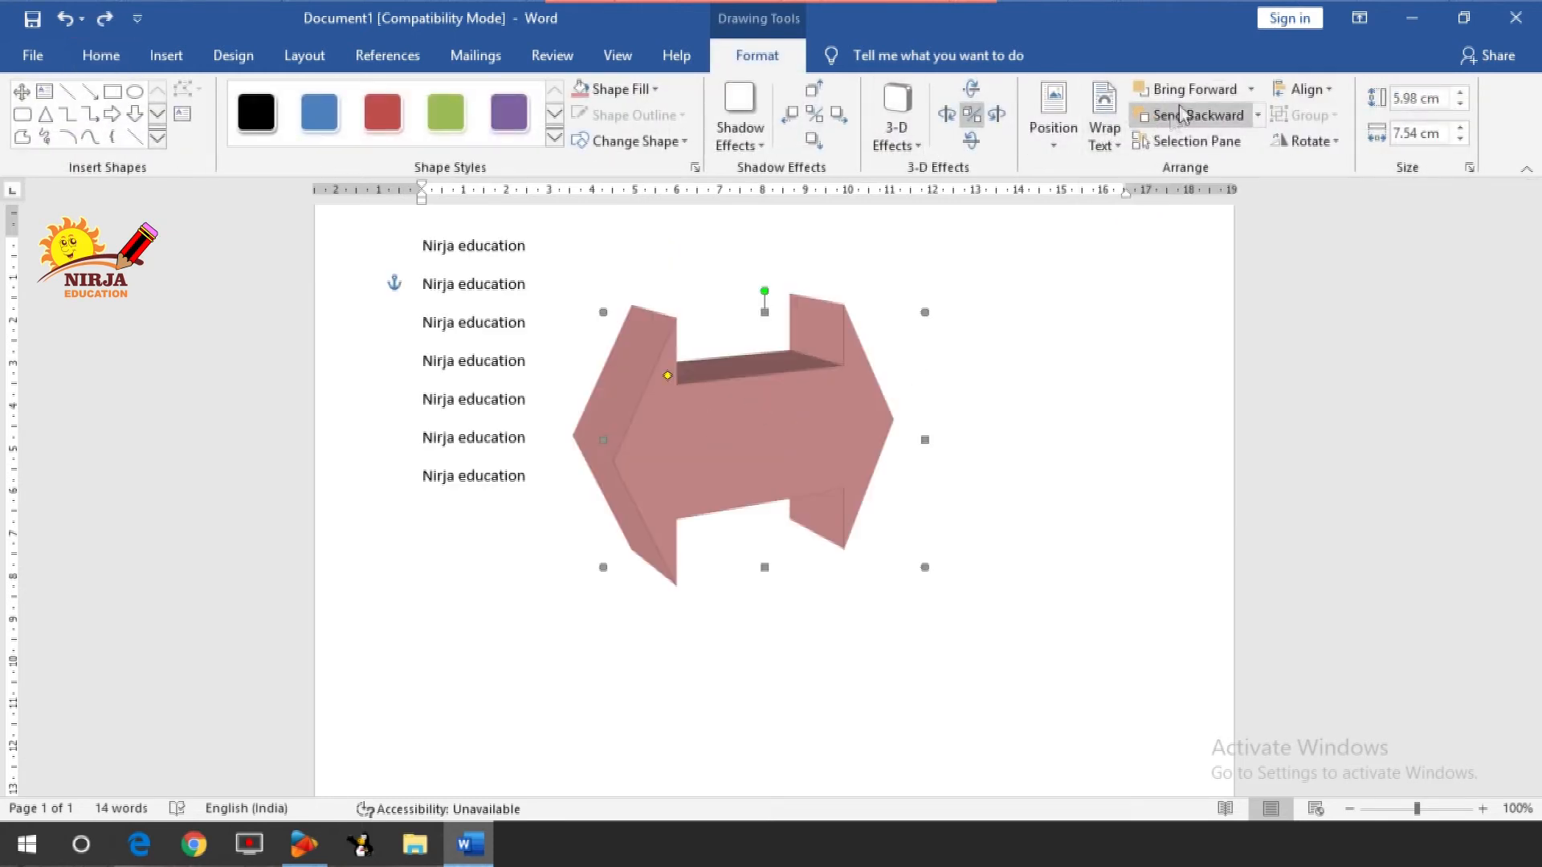
click(105, 18)
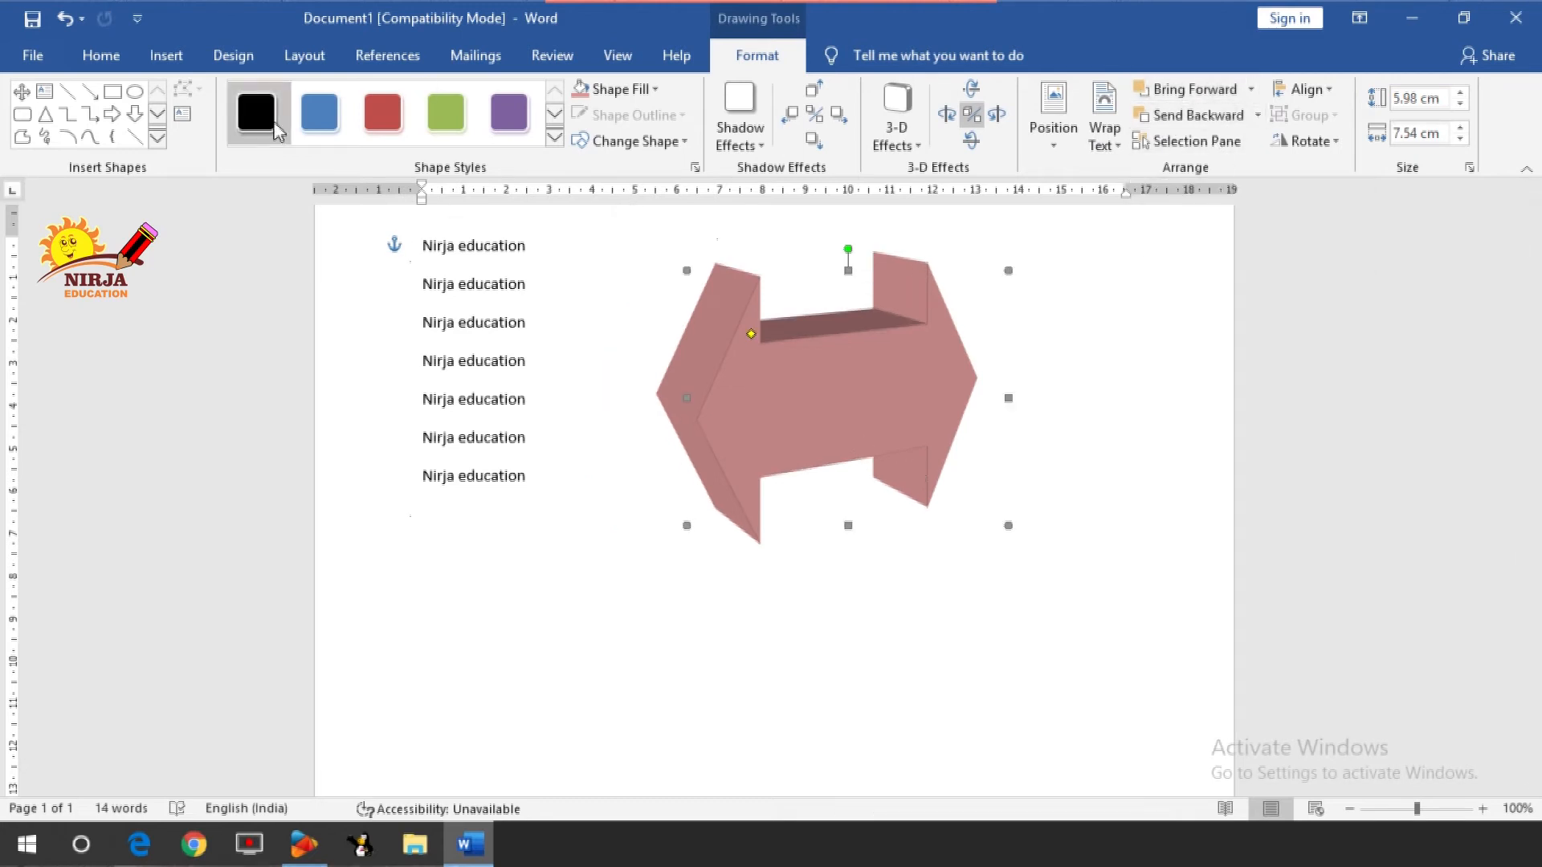
Draw a rectangle about 4 cm high and 7.4 cm wide over the arrow's lower half and give it the purple shape style.
click(115, 93)
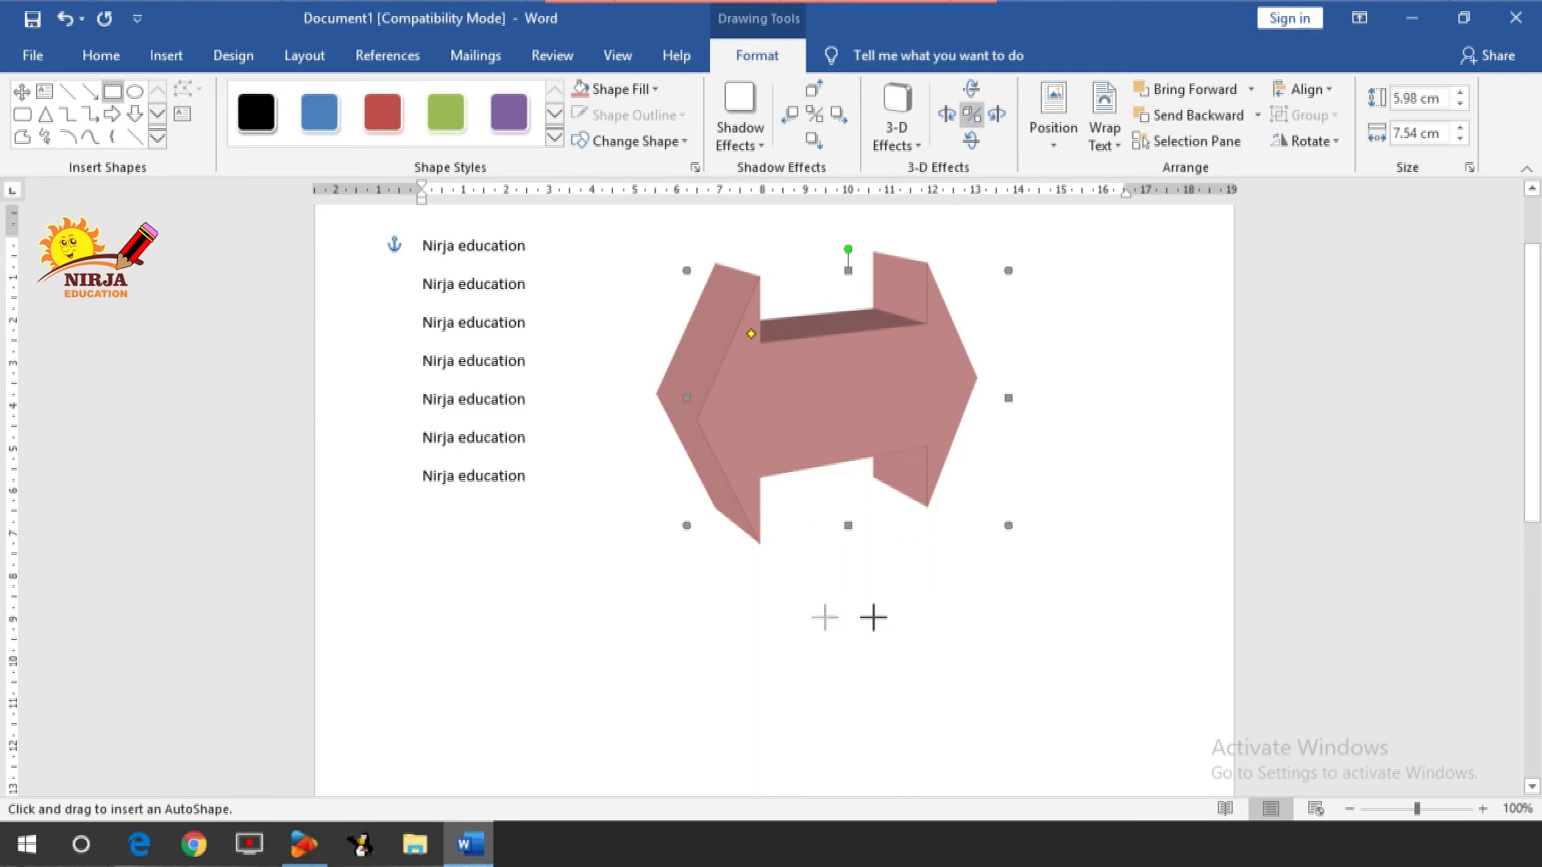
drag(1001, 598, 686, 429)
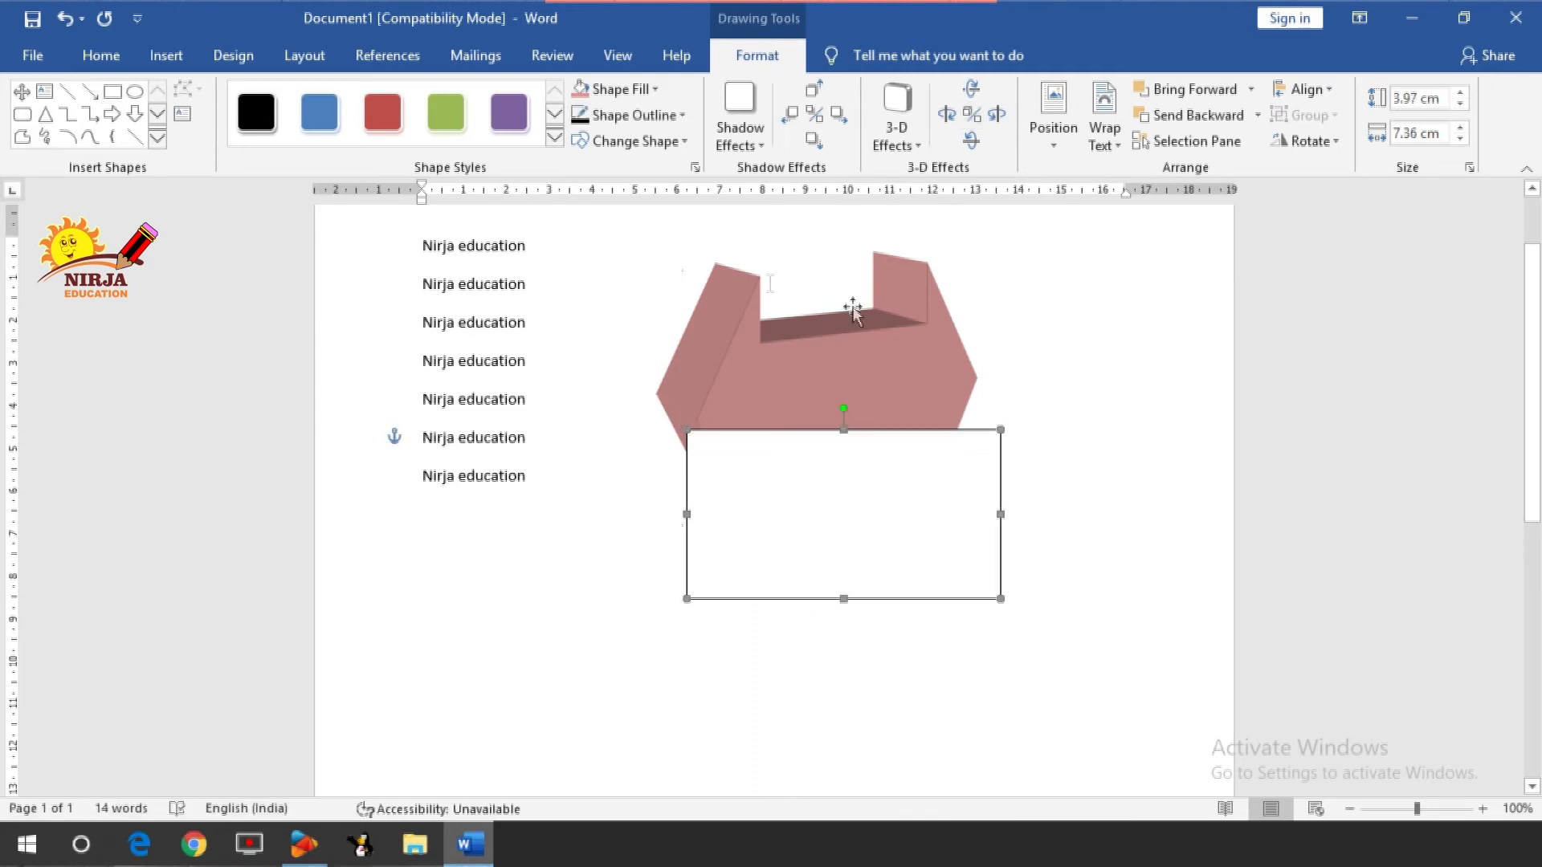
click(512, 129)
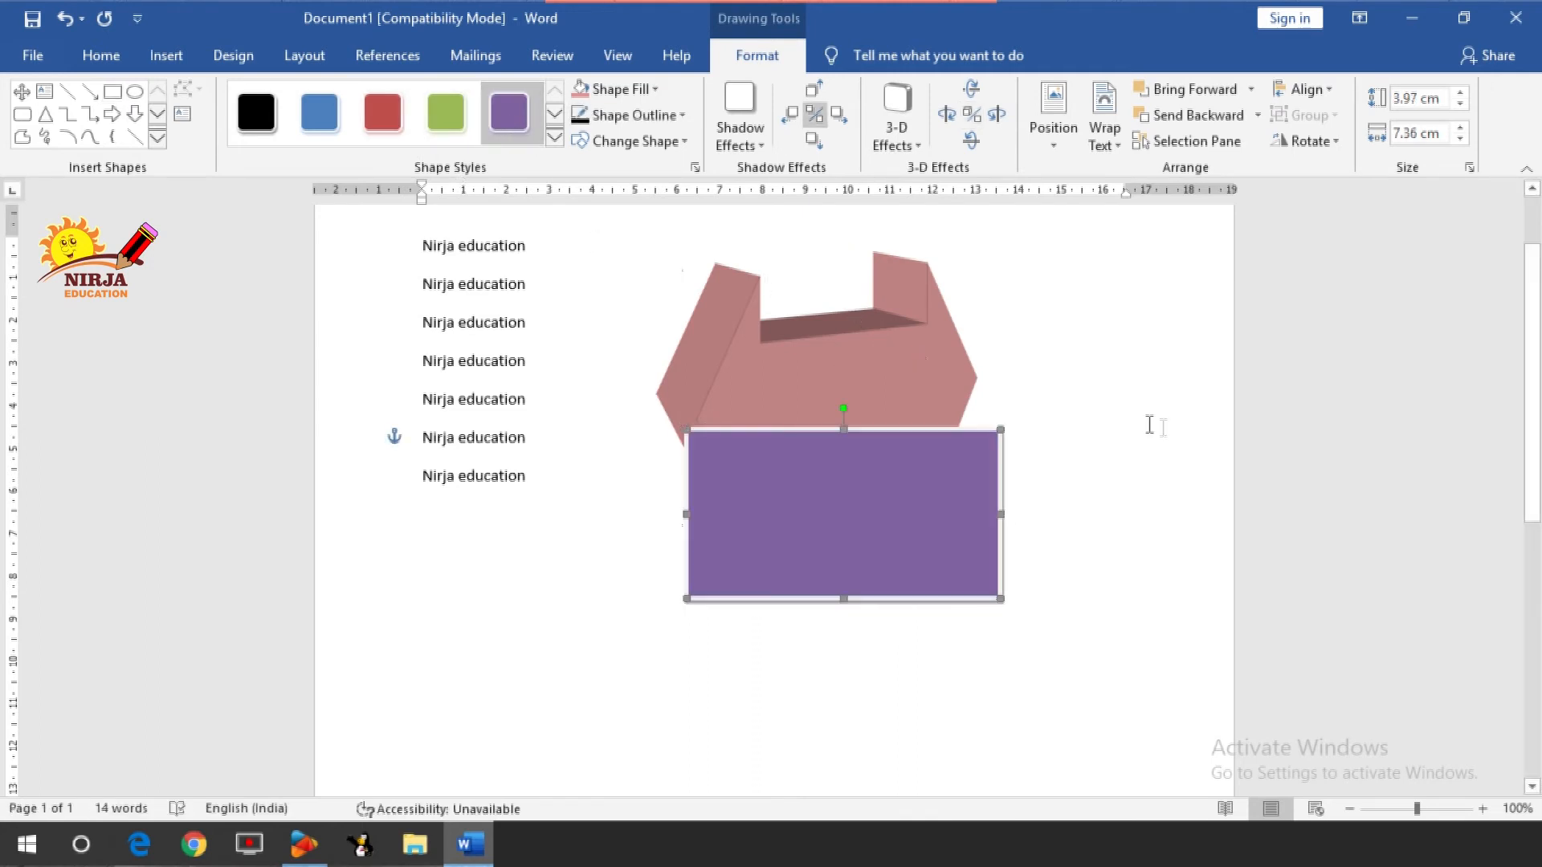
Bring the arrow in front of the purple rectangle and send it back behind it.
click(914, 330)
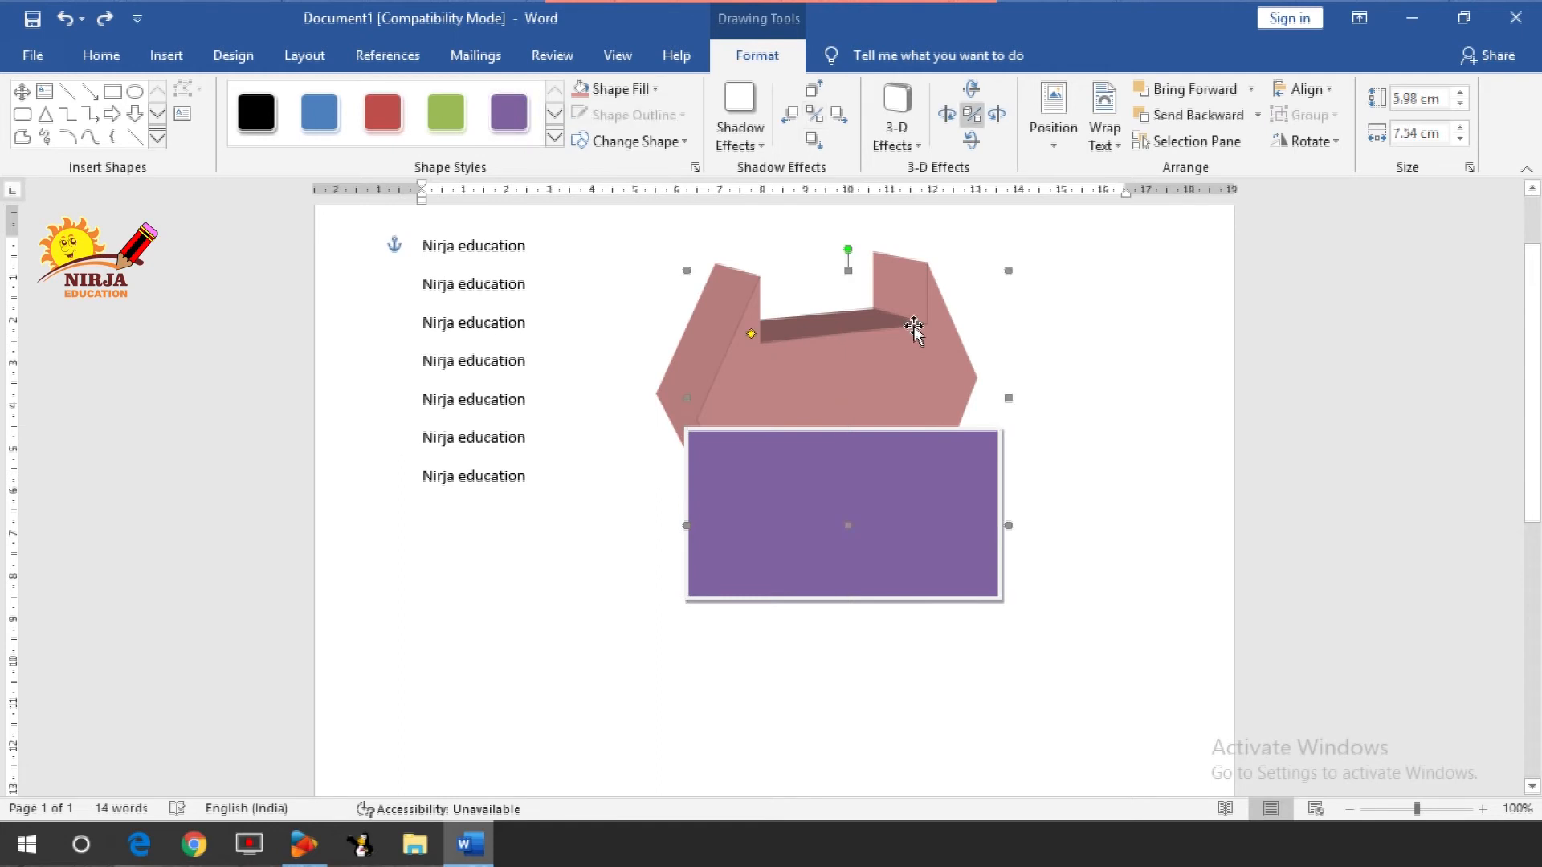
click(1244, 93)
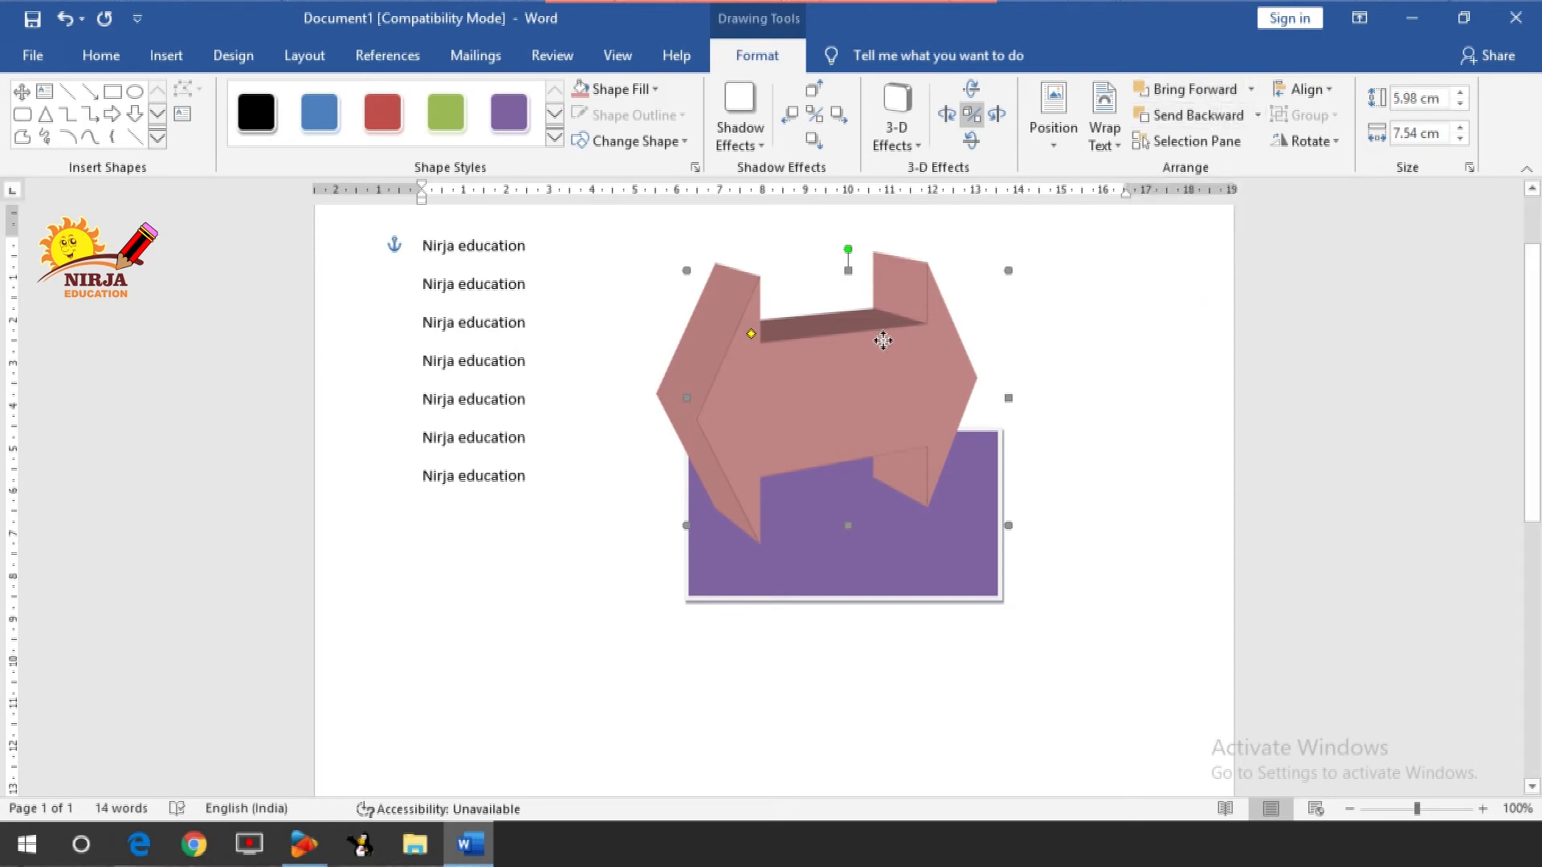
click(1166, 126)
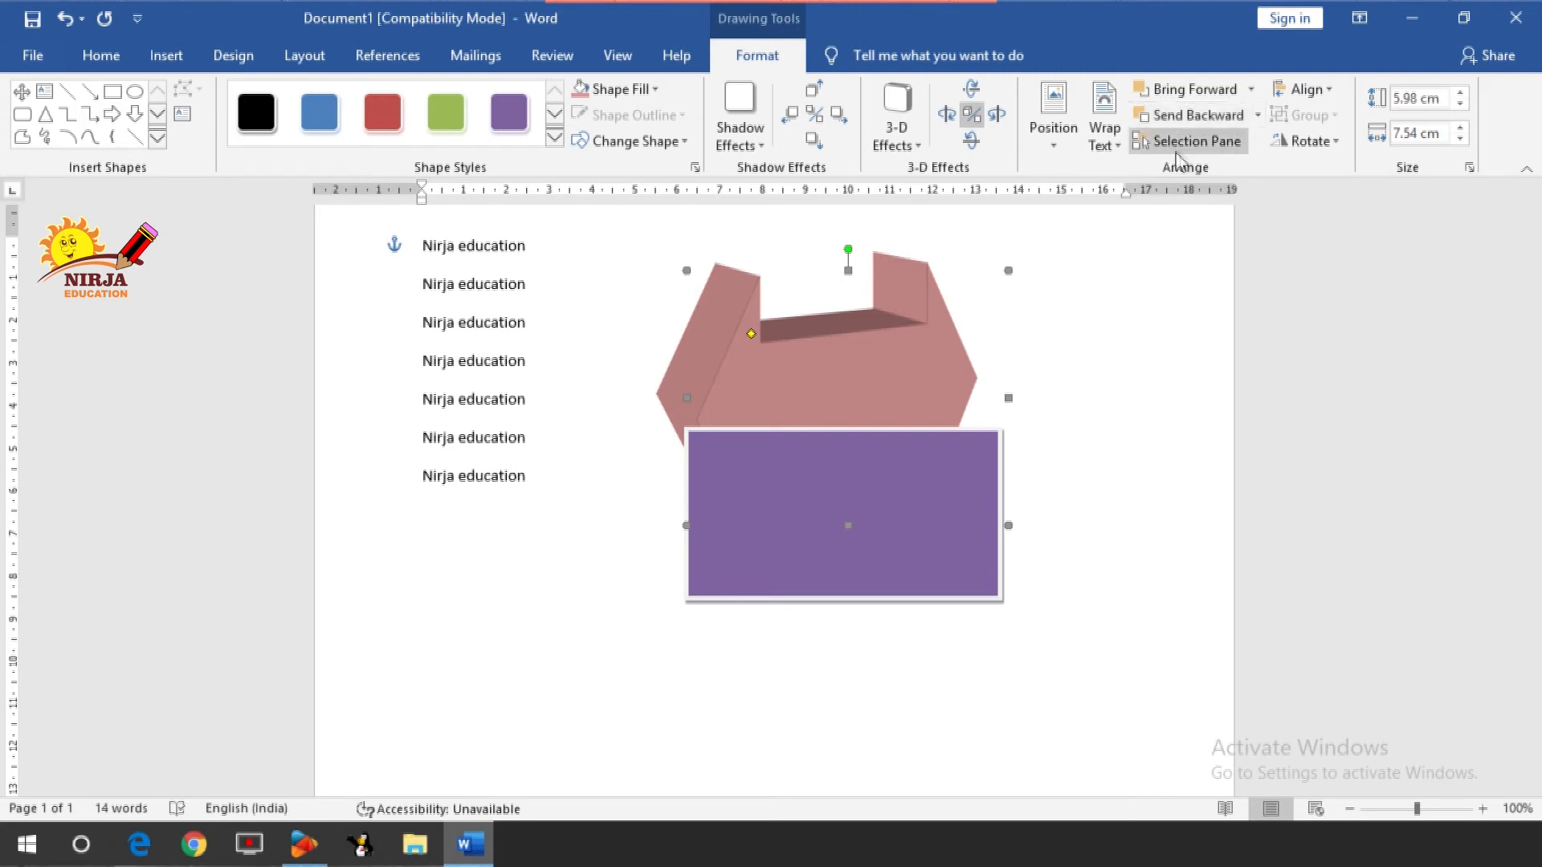
Display the list of all objects in the document and select AutoShape 3 from it.
click(1214, 143)
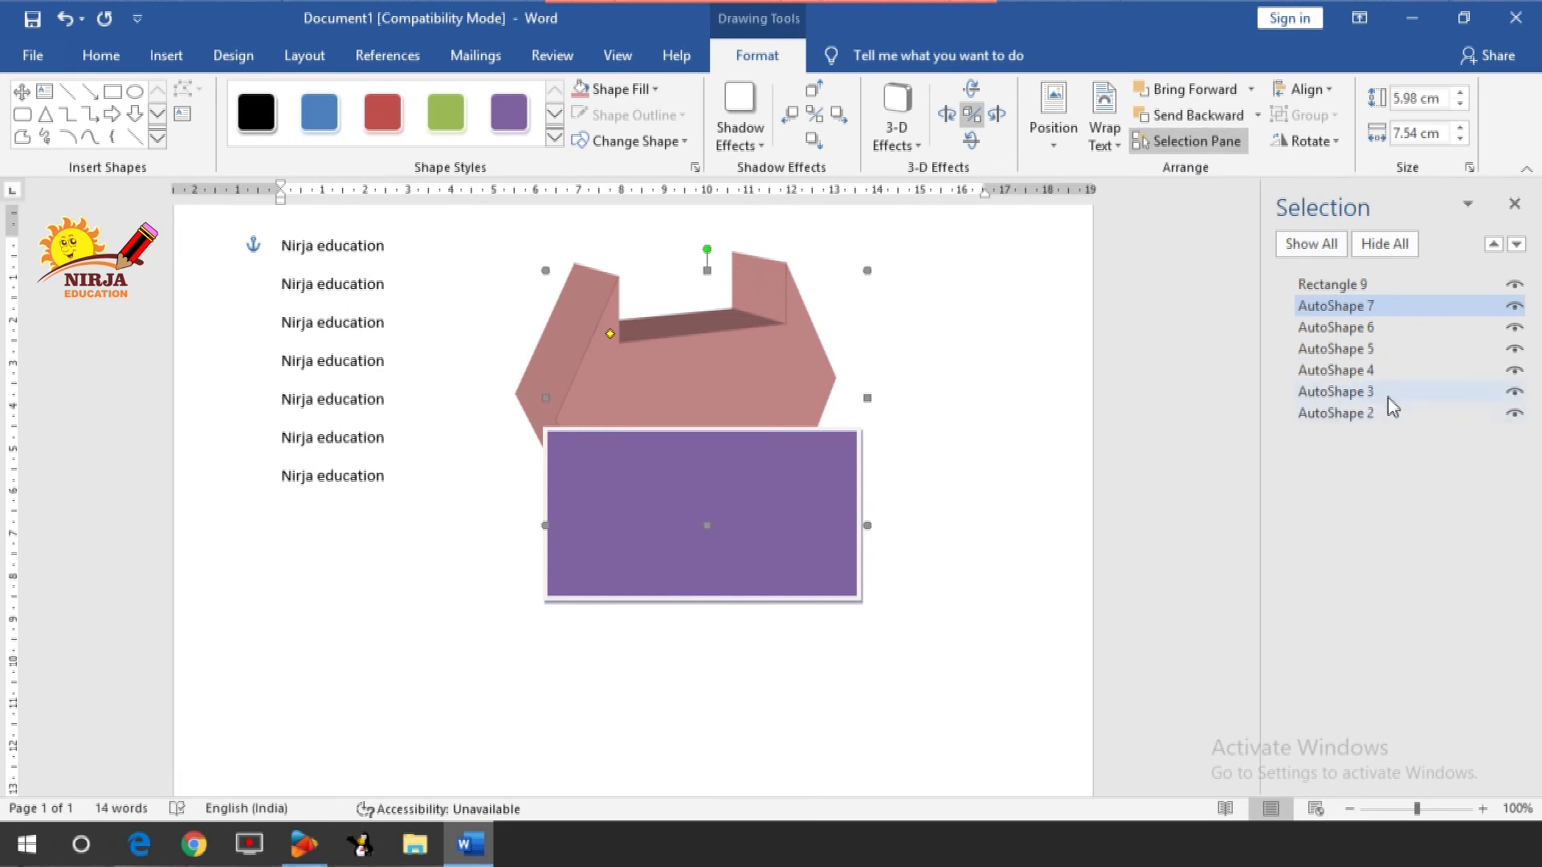
click(1388, 395)
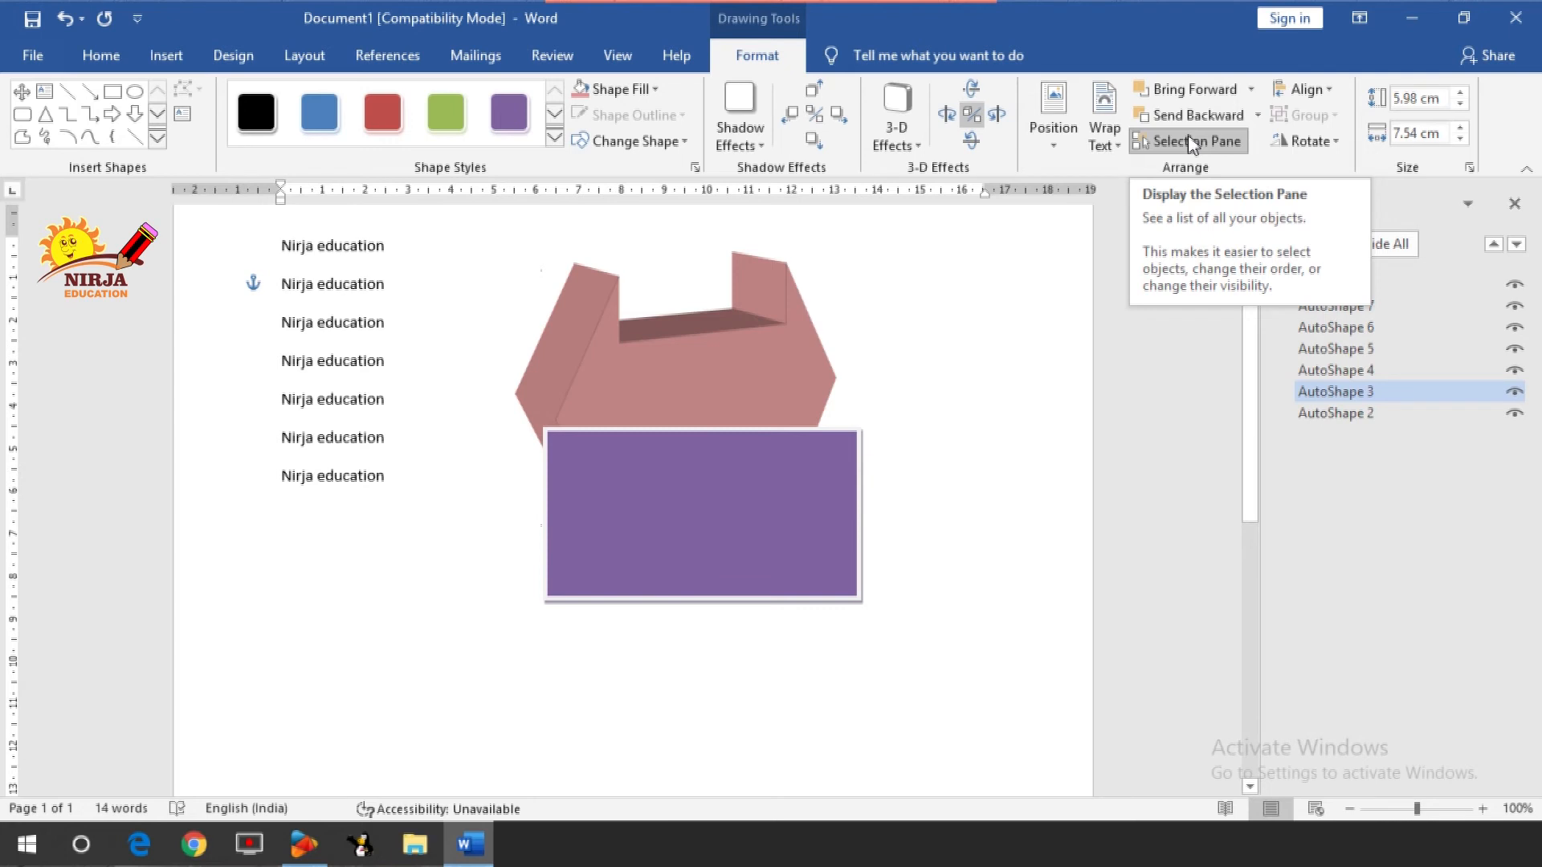
Align the visible 3-D arrow to the left margin.
click(1309, 90)
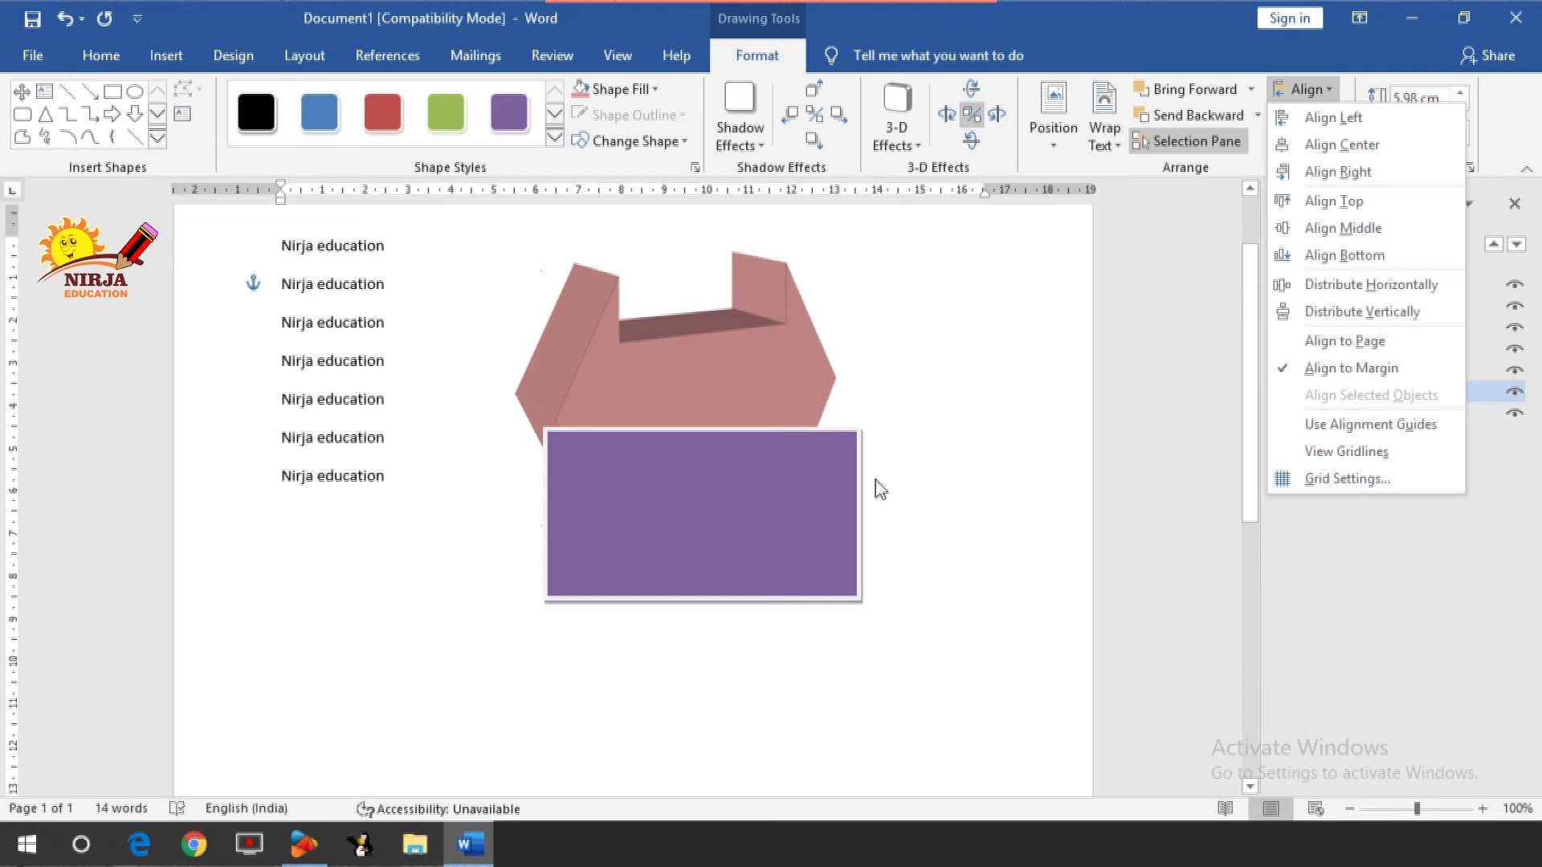
click(711, 475)
click(711, 475)
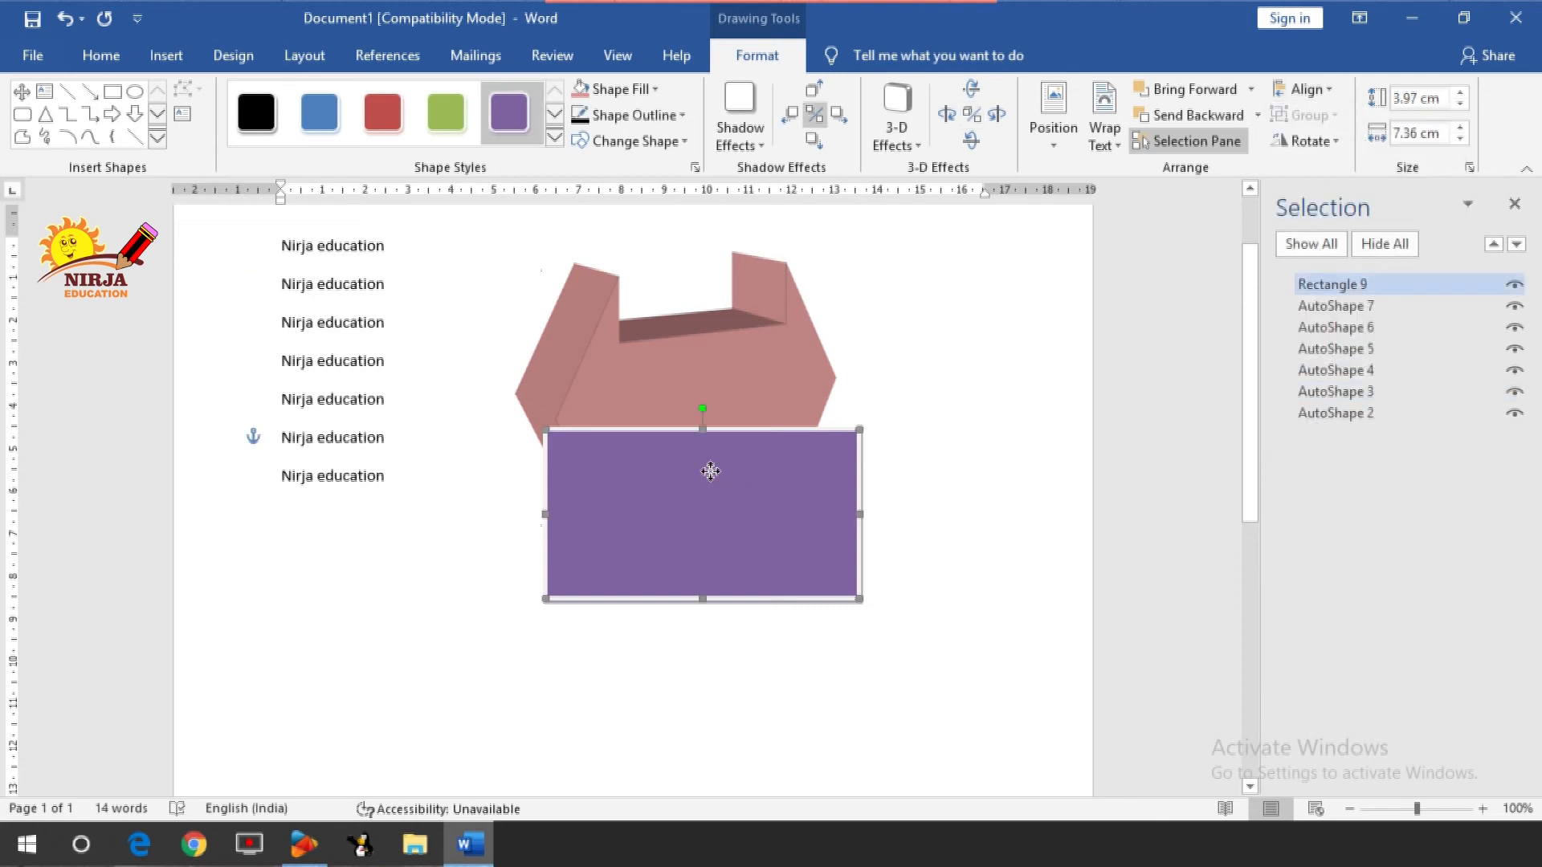
click(753, 347)
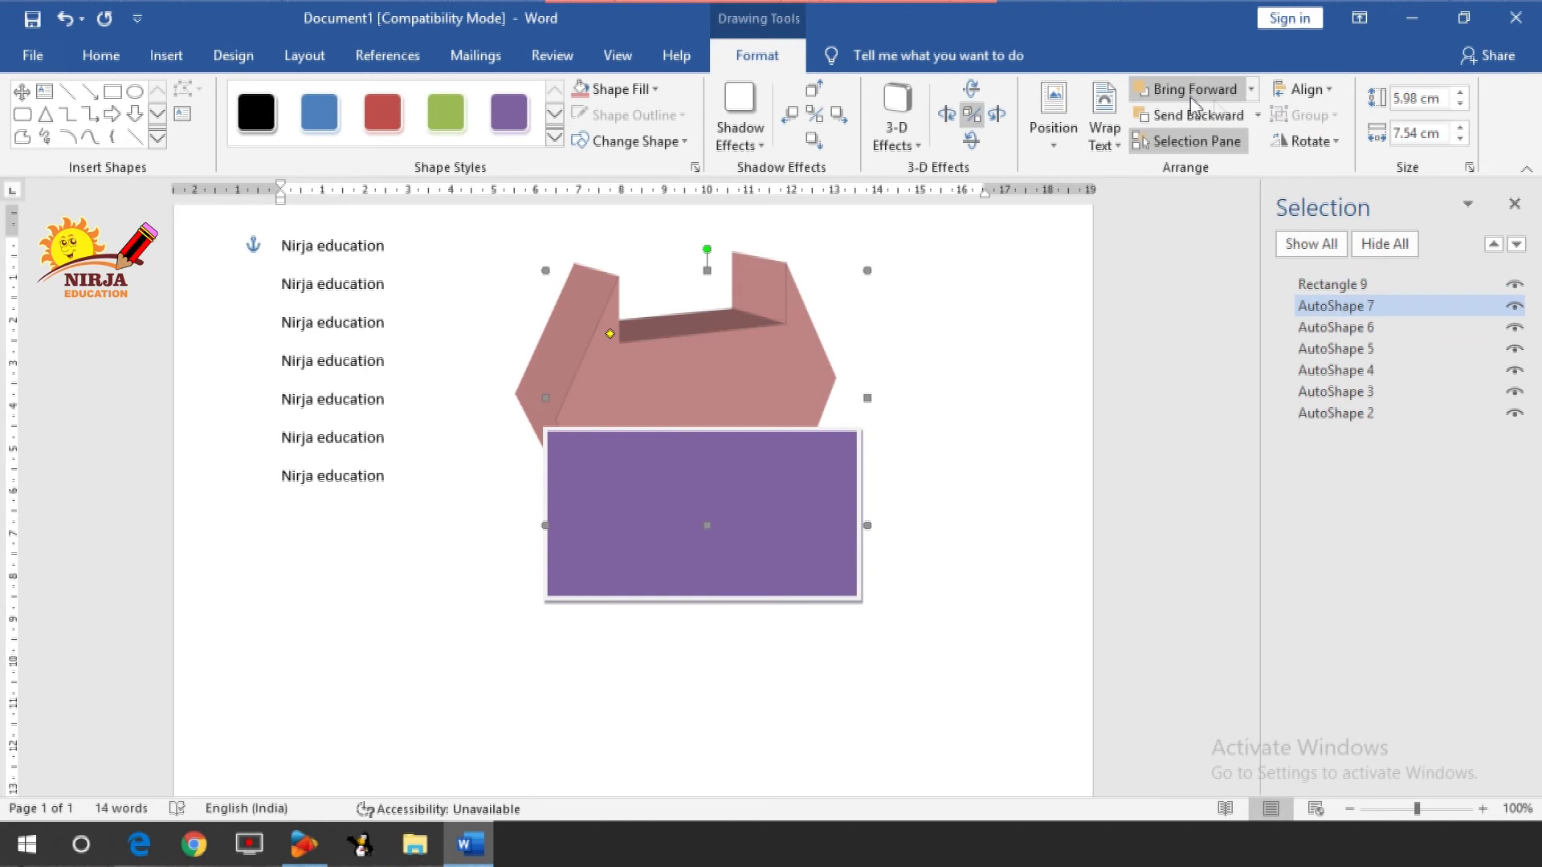
click(1302, 89)
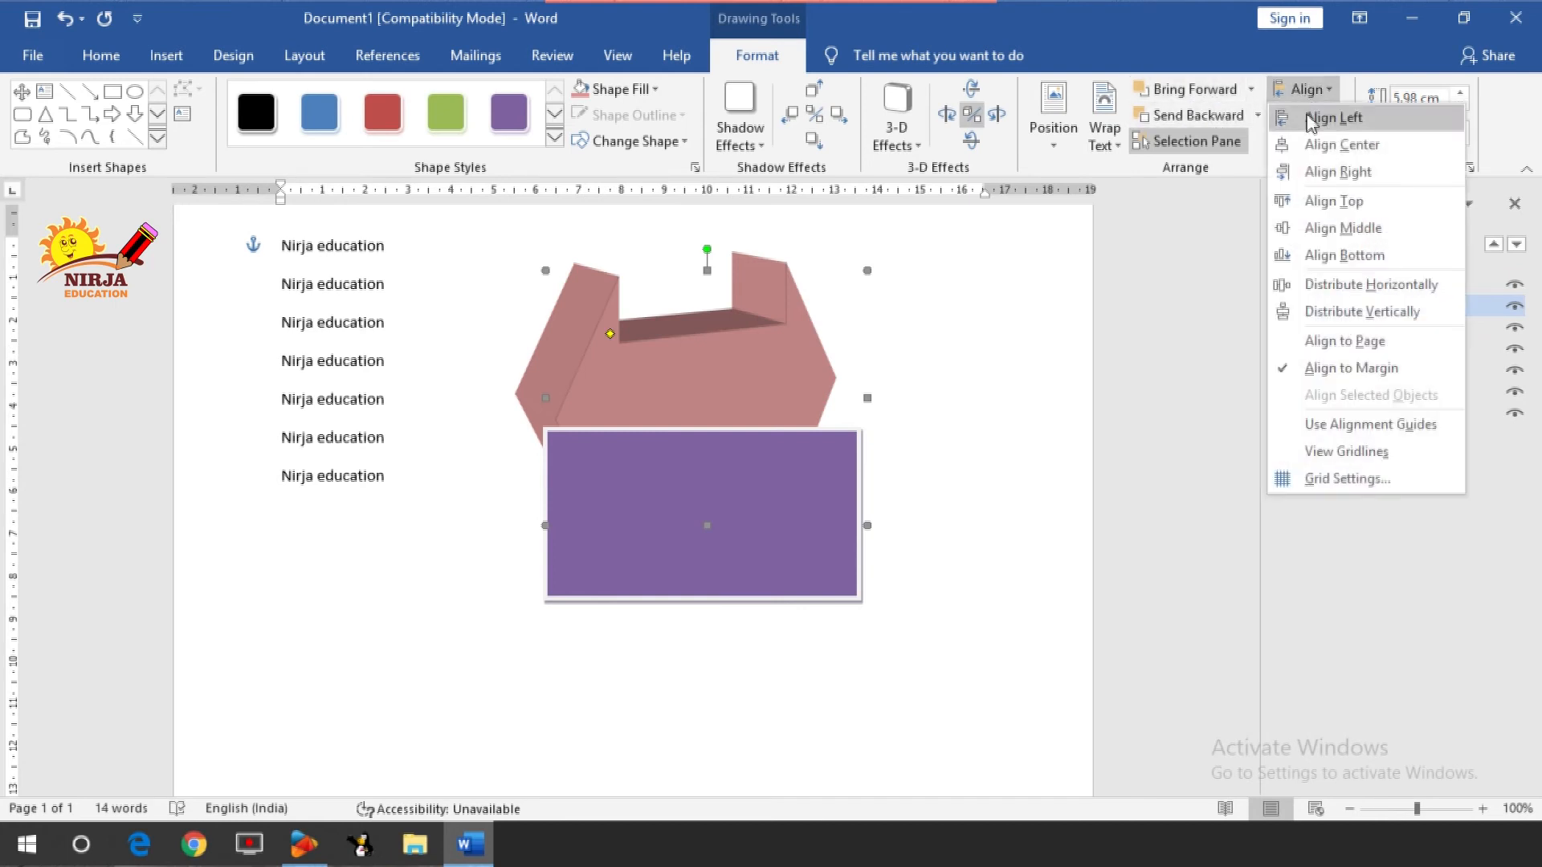
click(1309, 119)
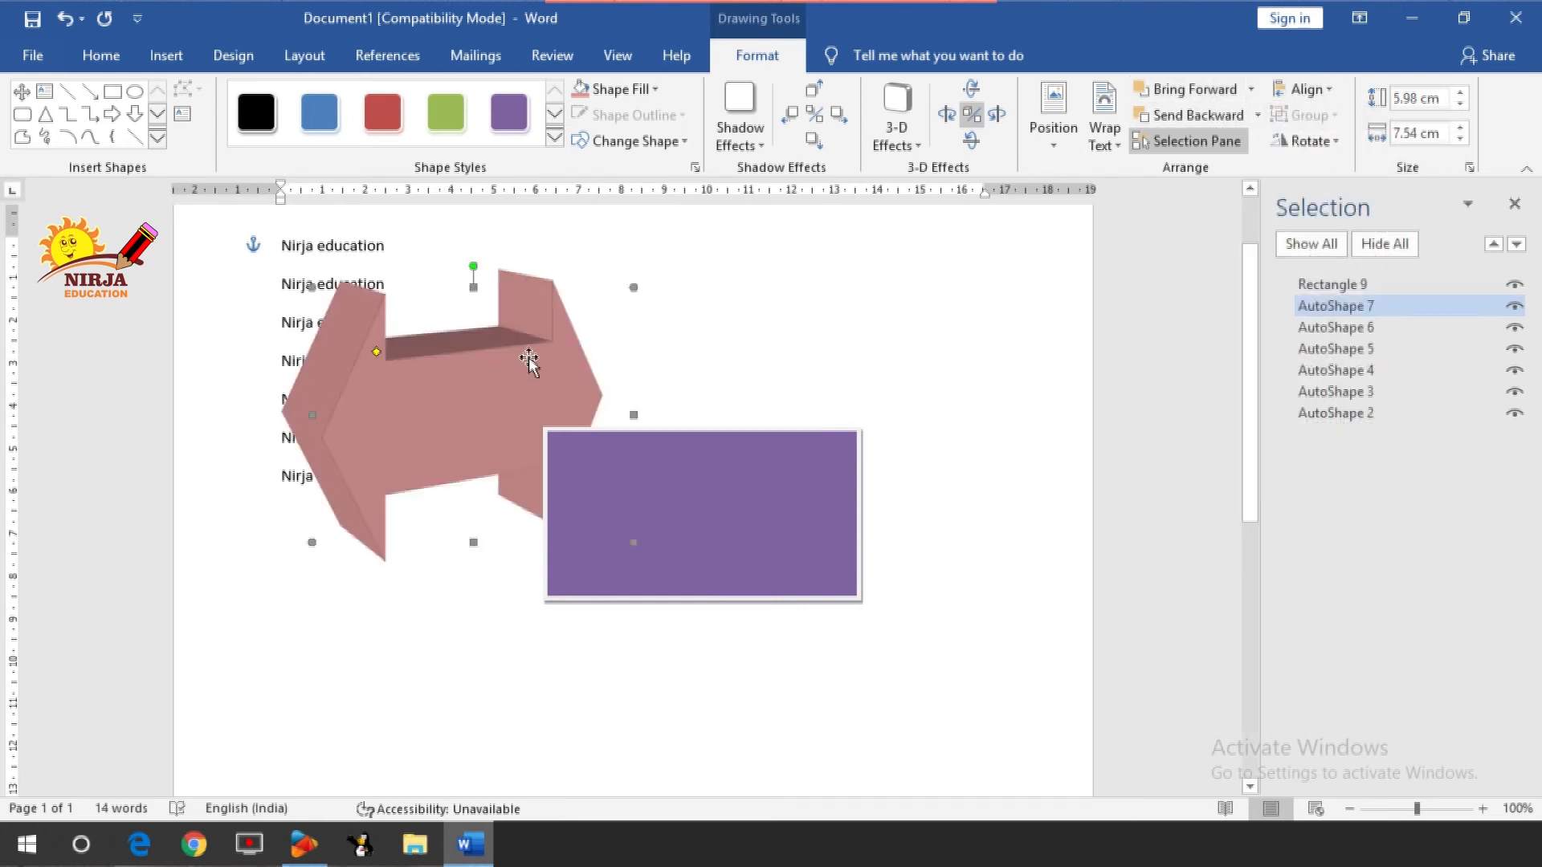
Distribute the 3-D arrow horizontally between the margins and move it just below the purple rectangle.
click(1303, 89)
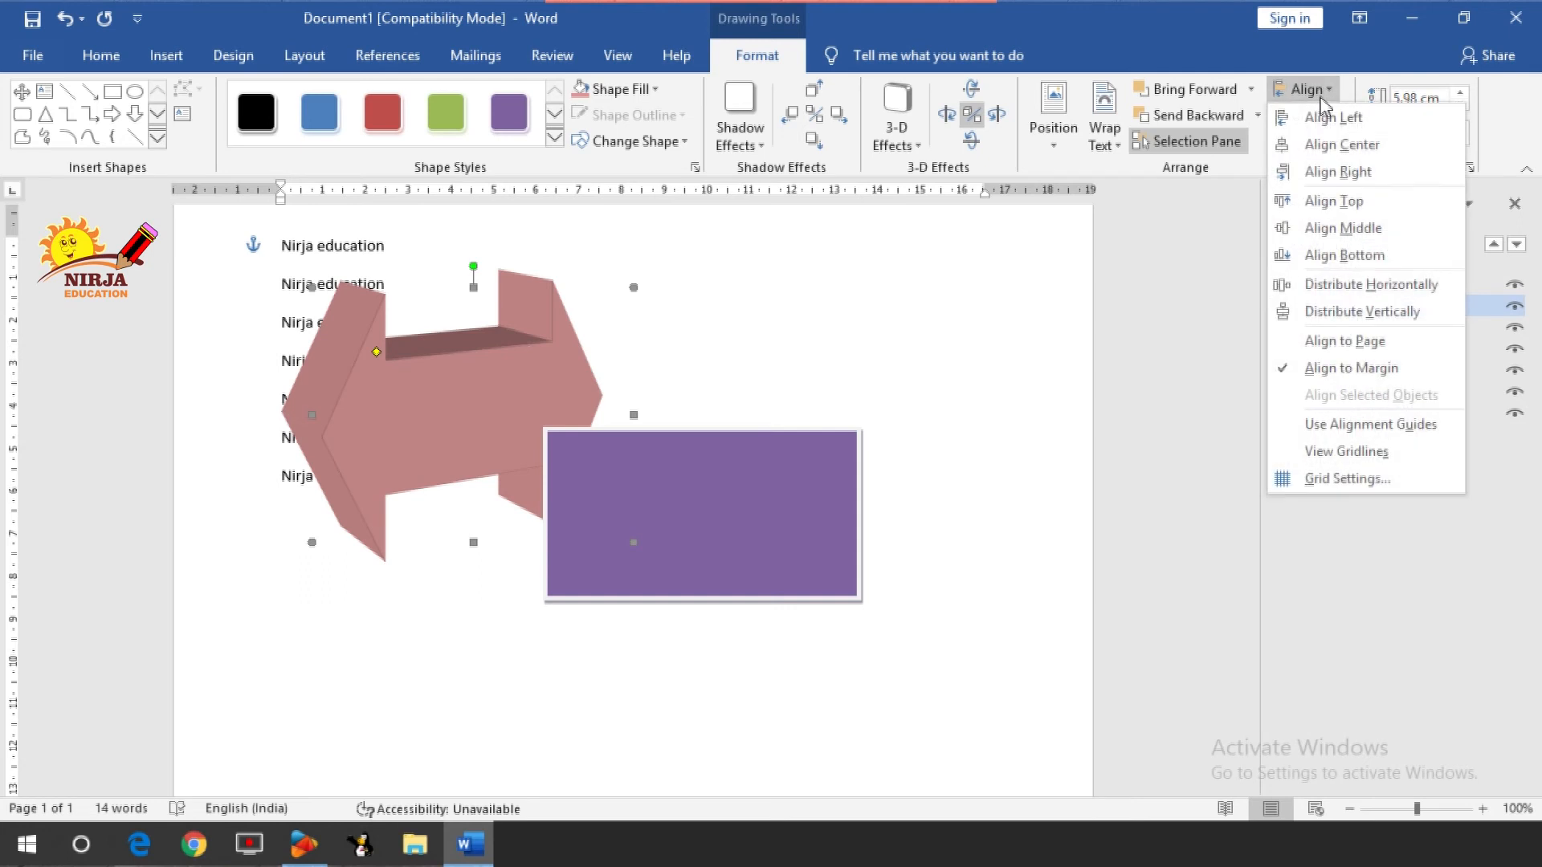
click(1346, 294)
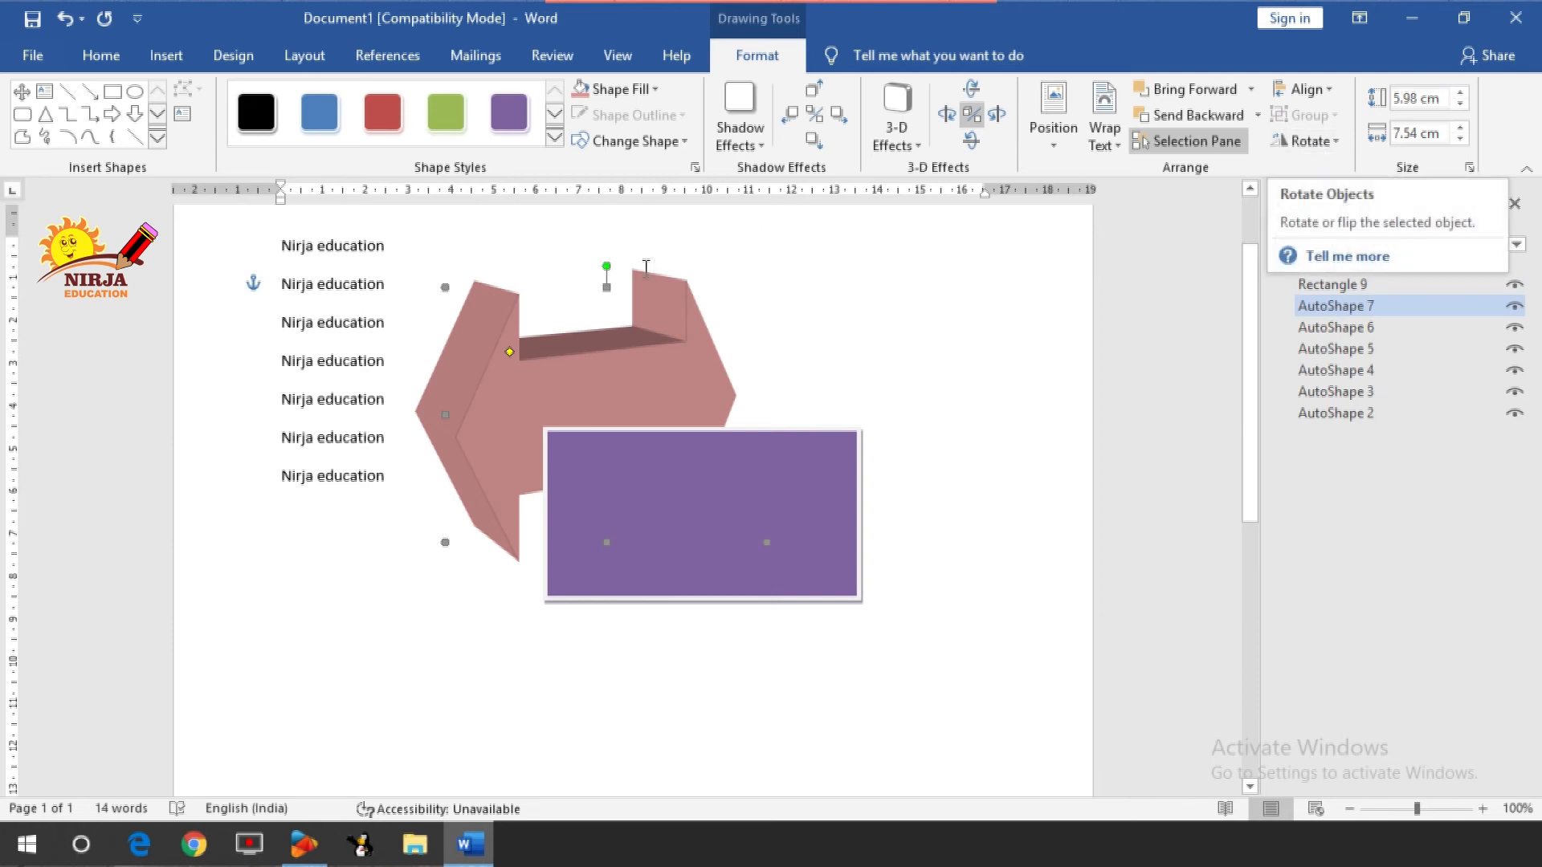
drag(589, 418, 640, 667)
scroll(640, 667, down, 5)
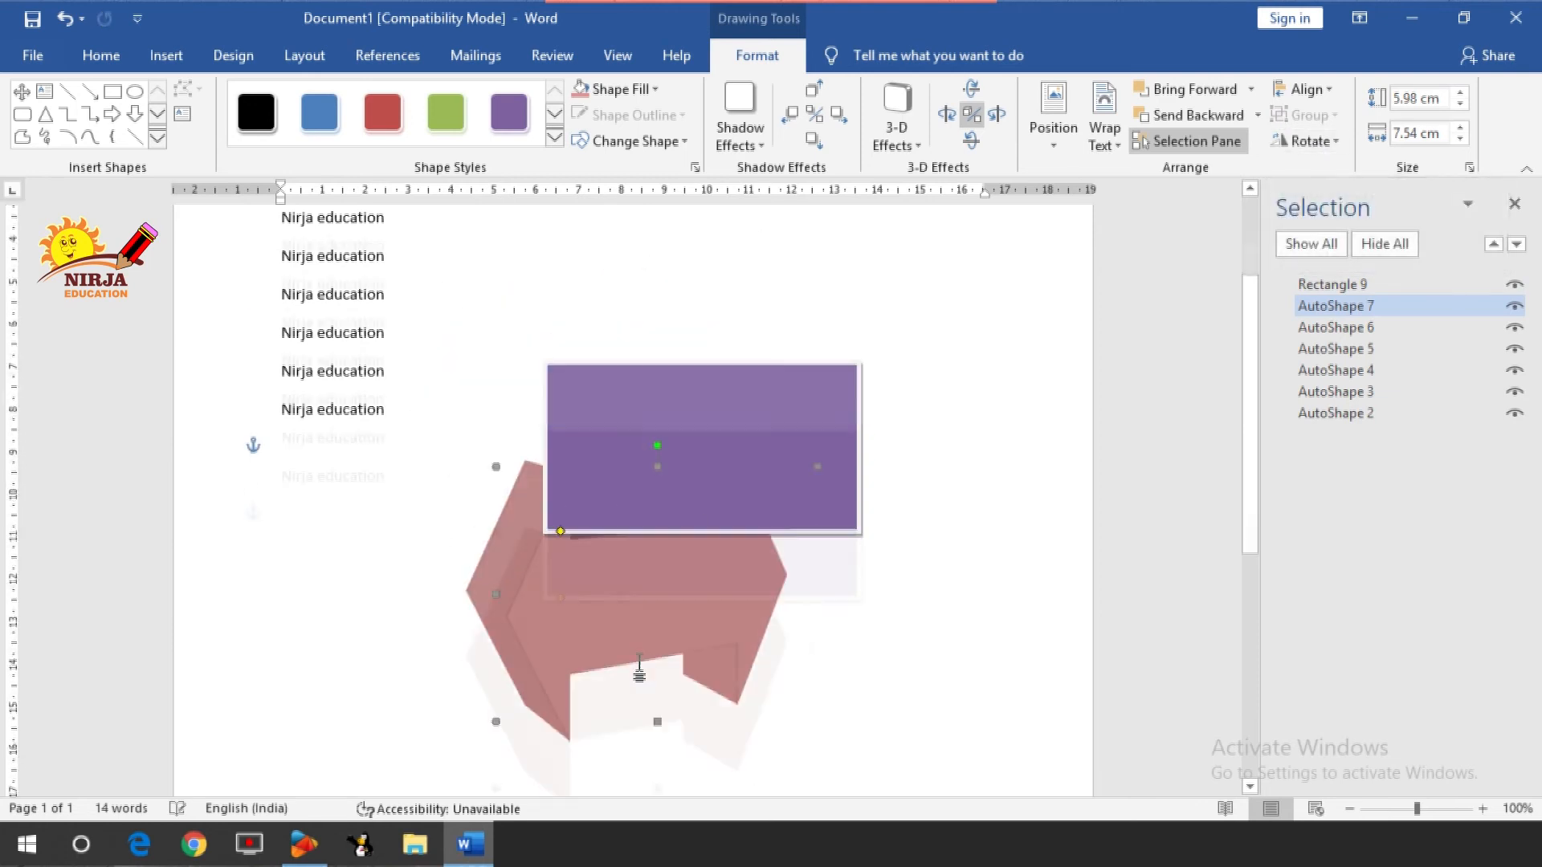
drag(720, 468, 766, 512)
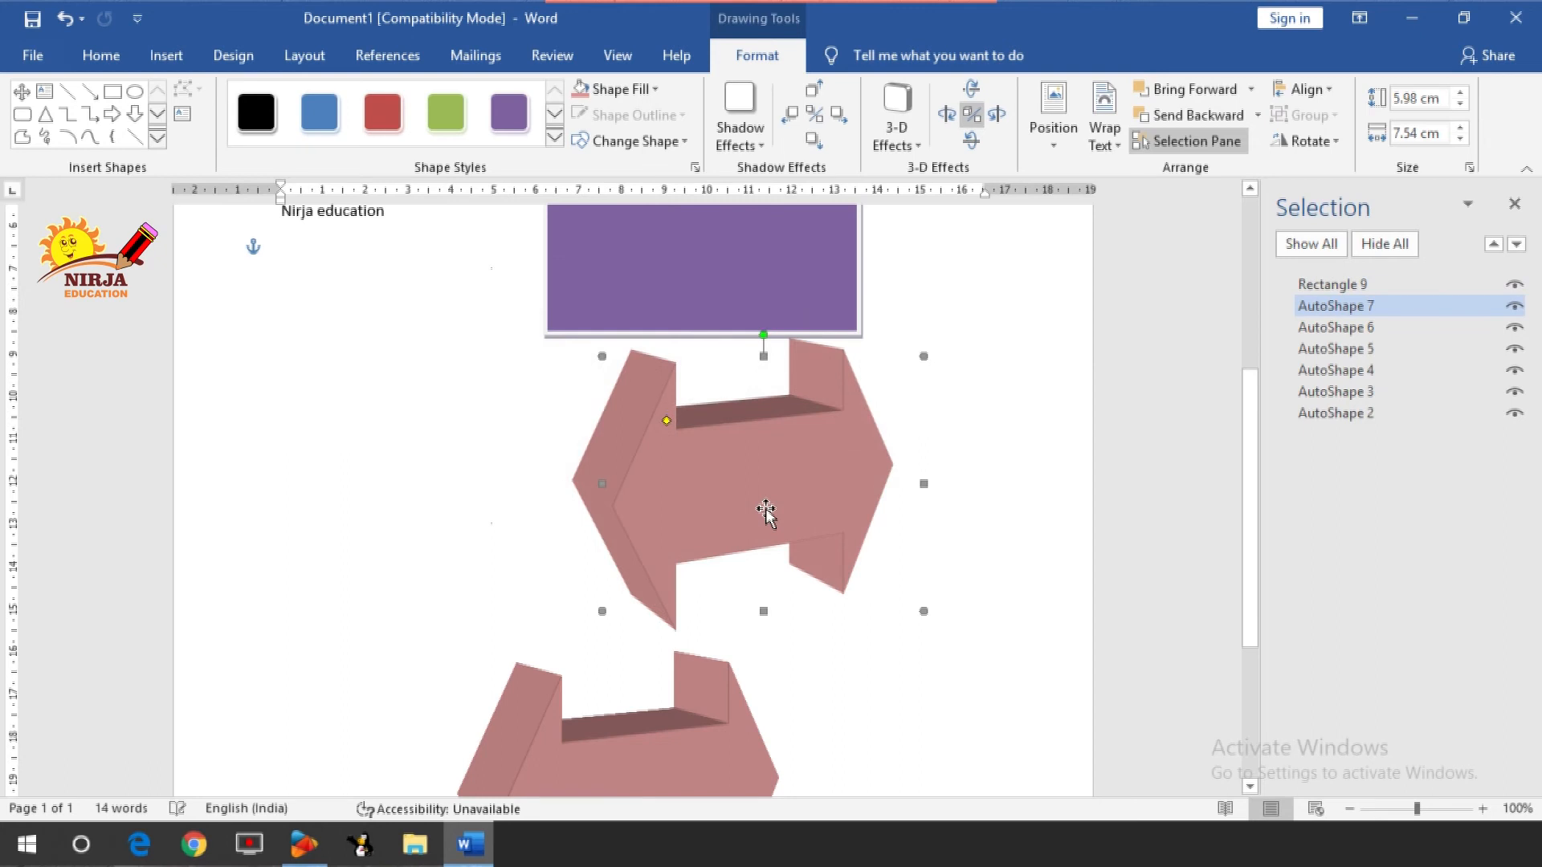
Flip the 3-D arrow horizontally and rotate it clockwise by a custom rotation angle.
click(1305, 142)
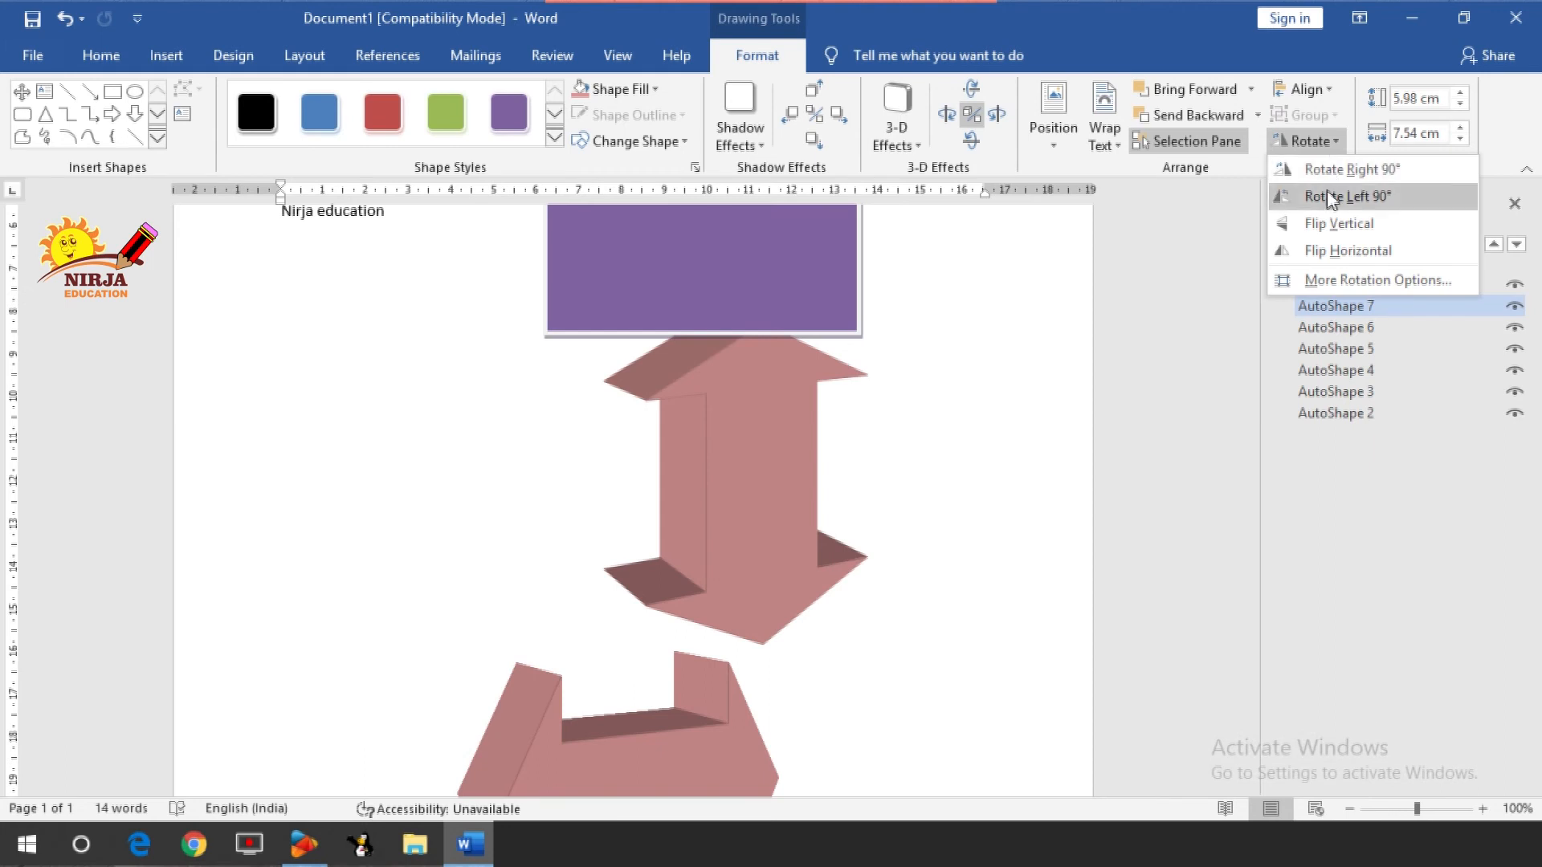
click(1331, 250)
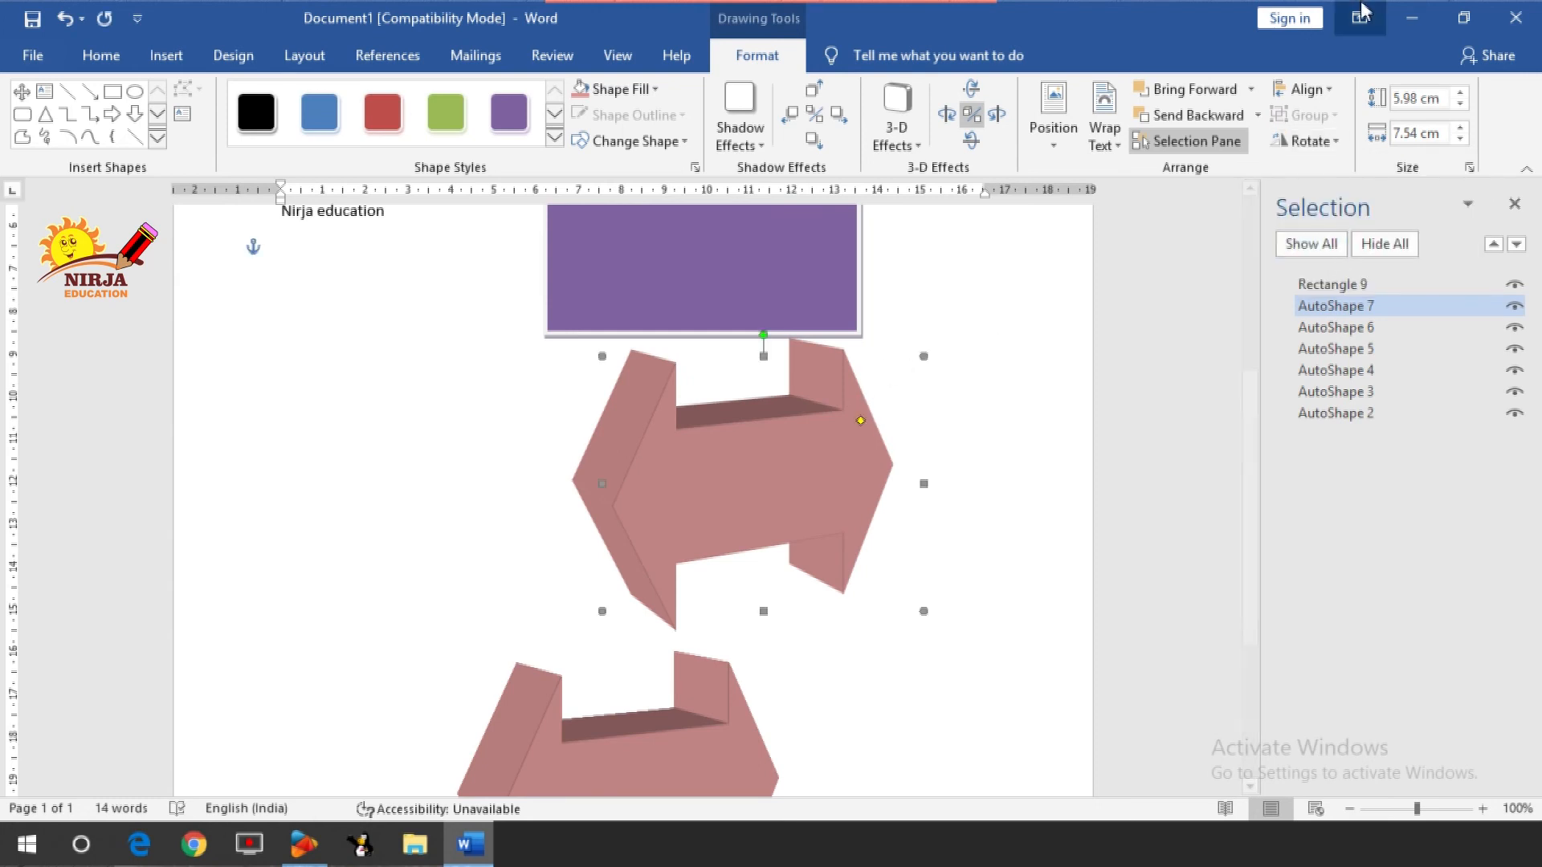
click(1314, 144)
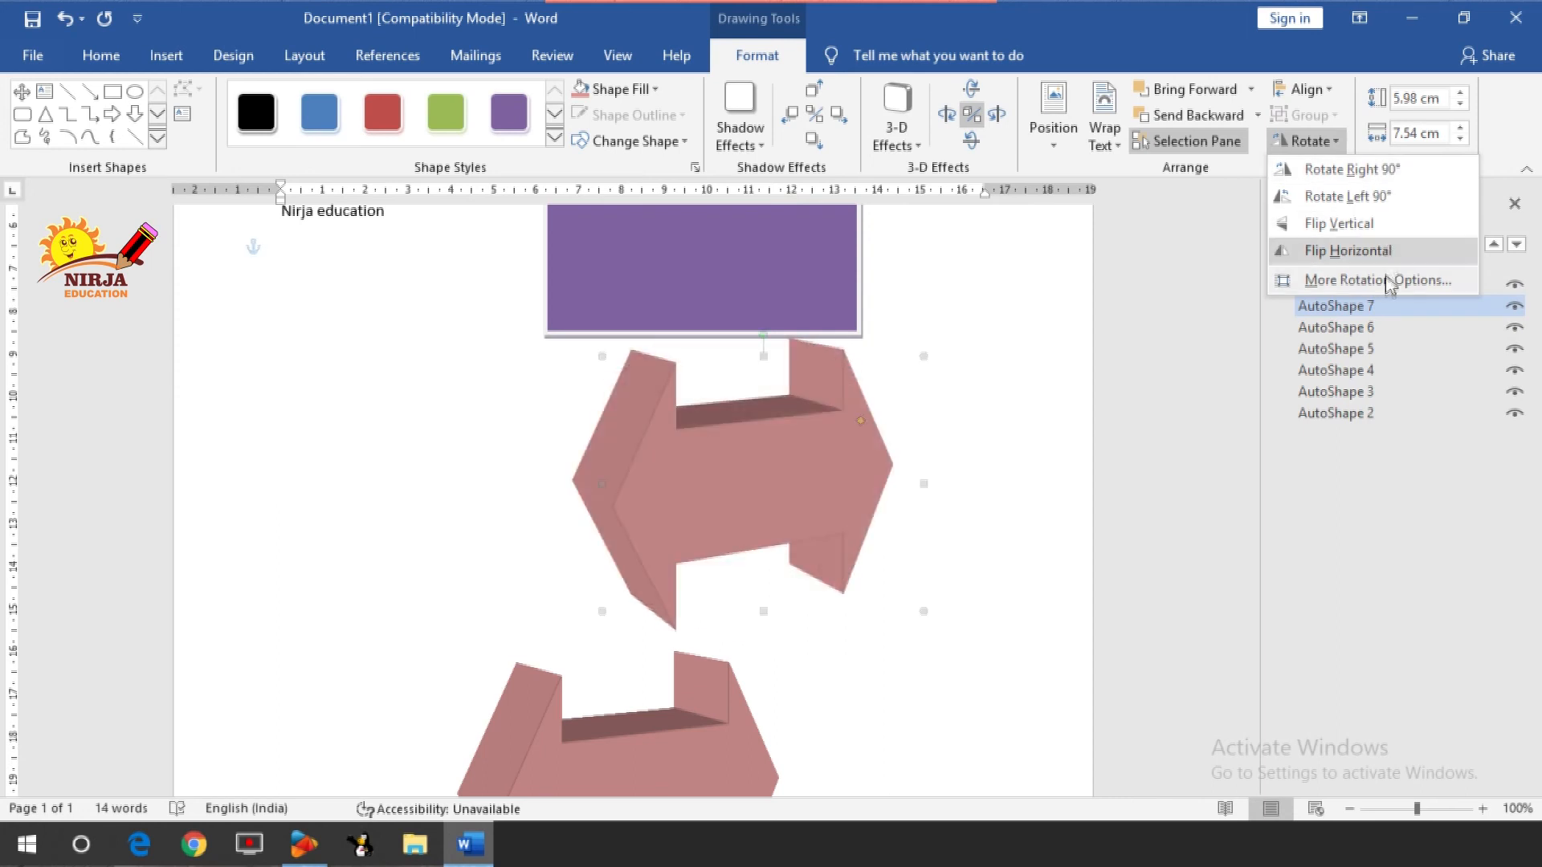
click(1385, 281)
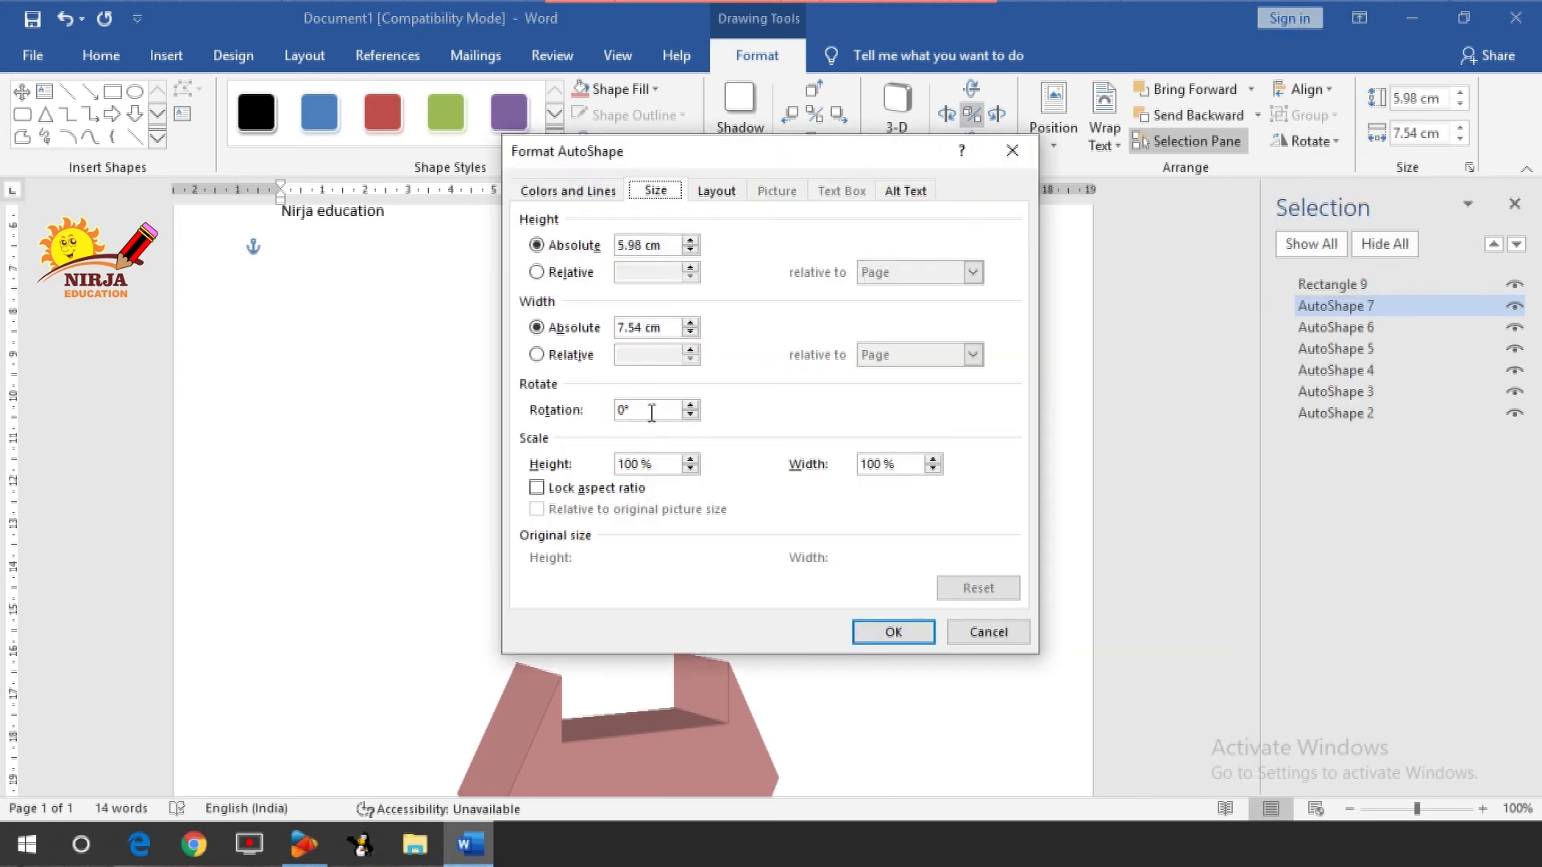
drag(652, 413, 591, 414)
key(Return)
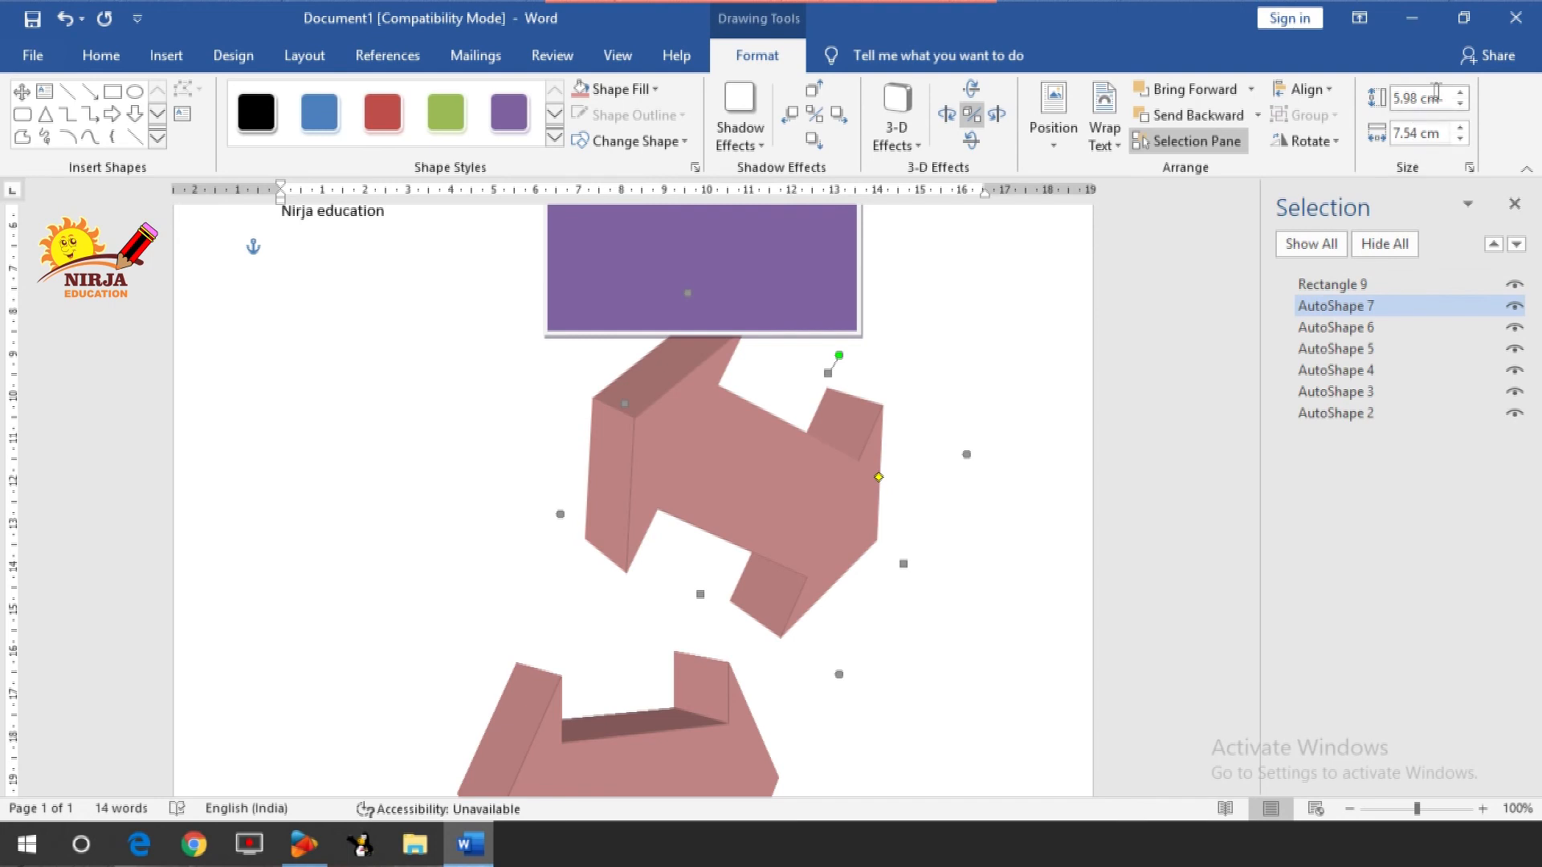
Set the rotated arrow's height to 4.7 cm and its width to 7.8 cm.
click(1463, 106)
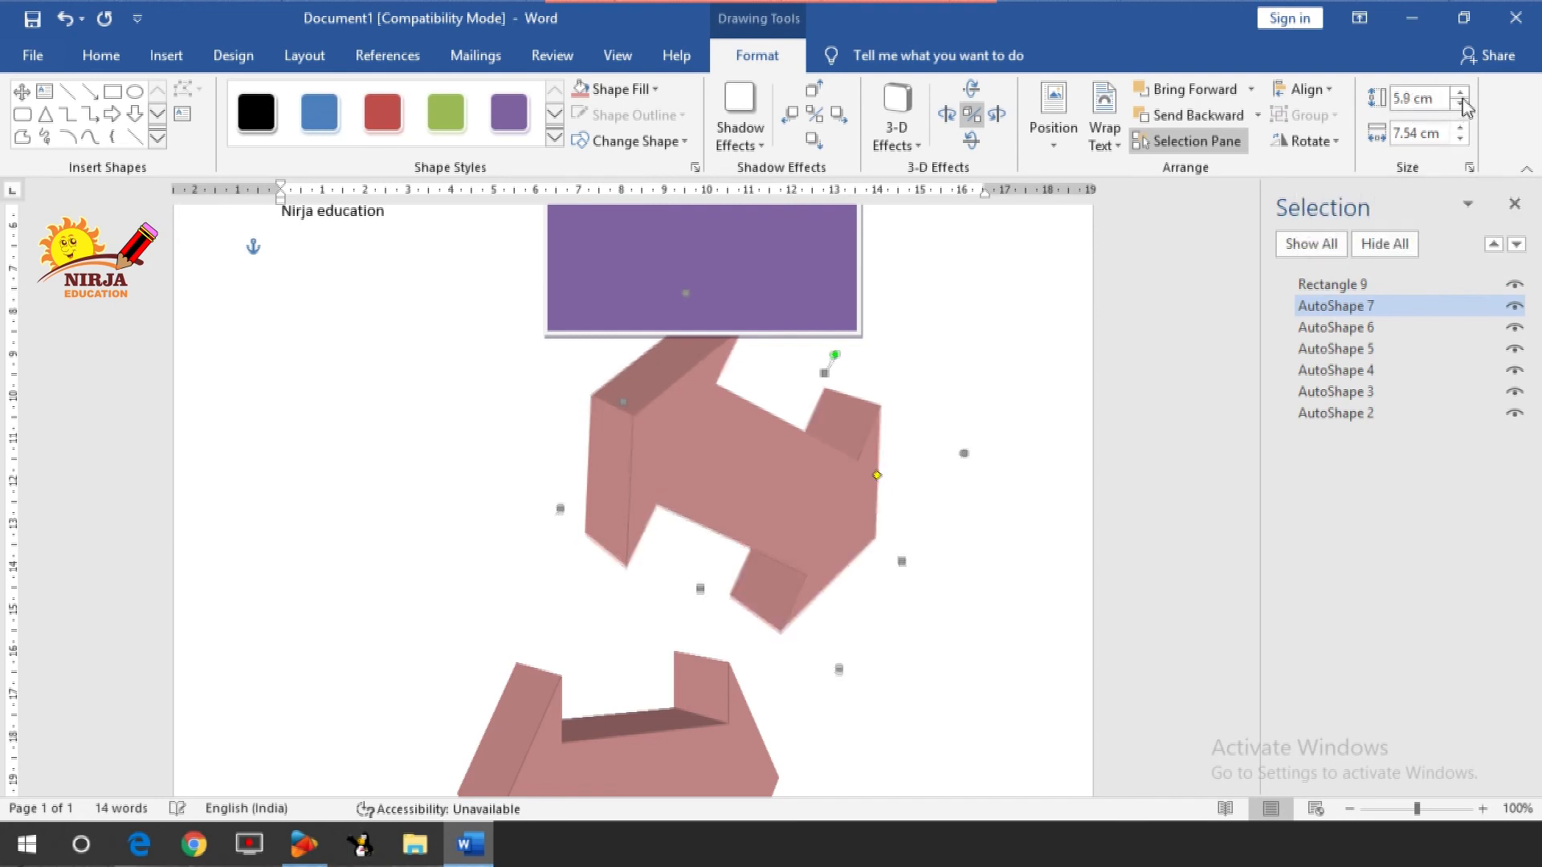
click(1463, 91)
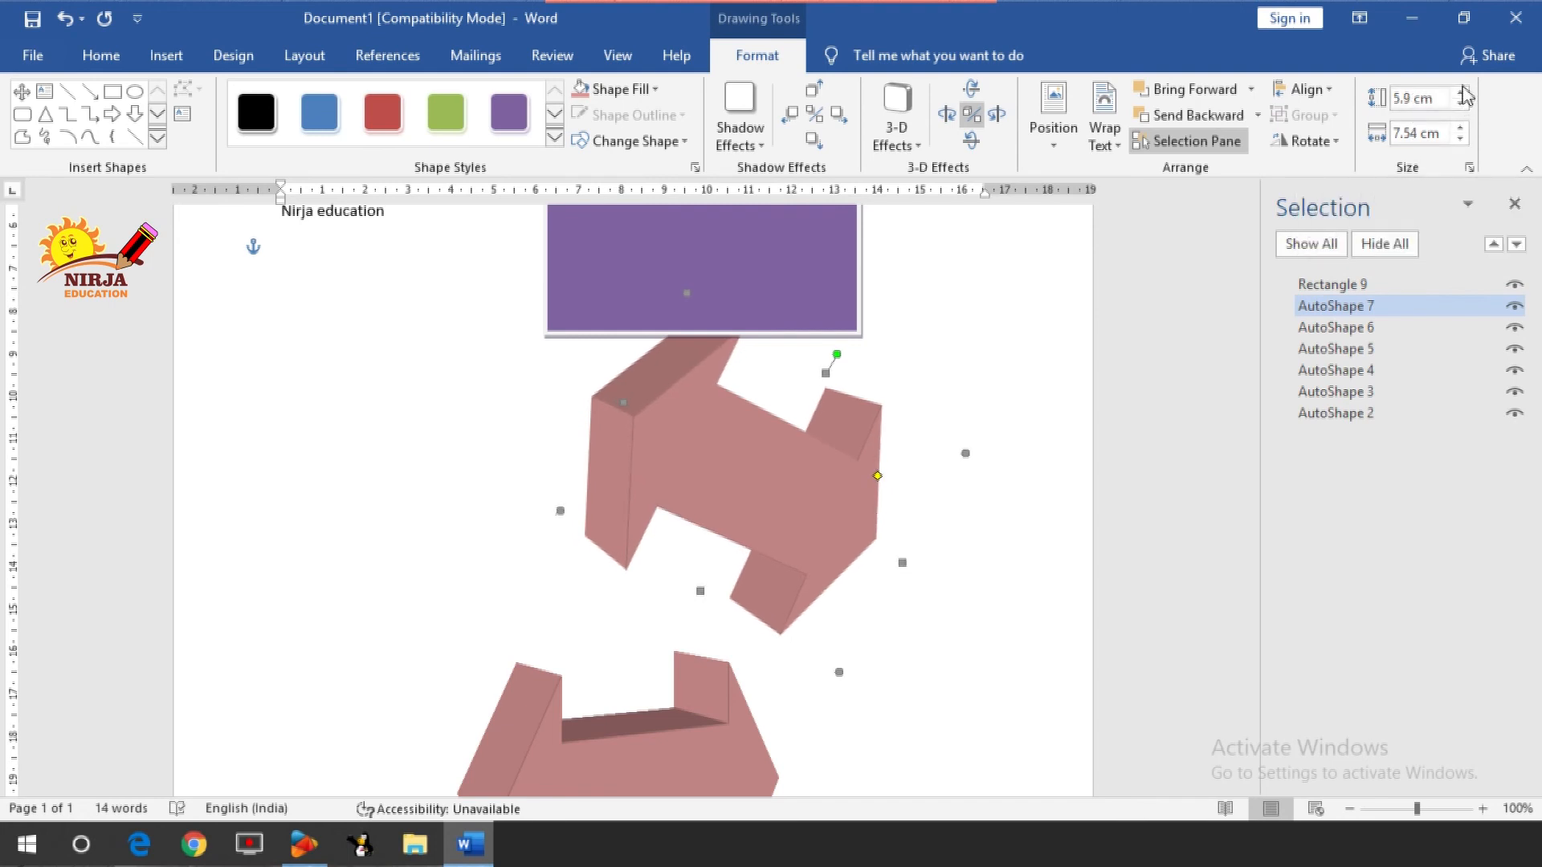
click(1463, 91)
click(1464, 92)
click(1463, 92)
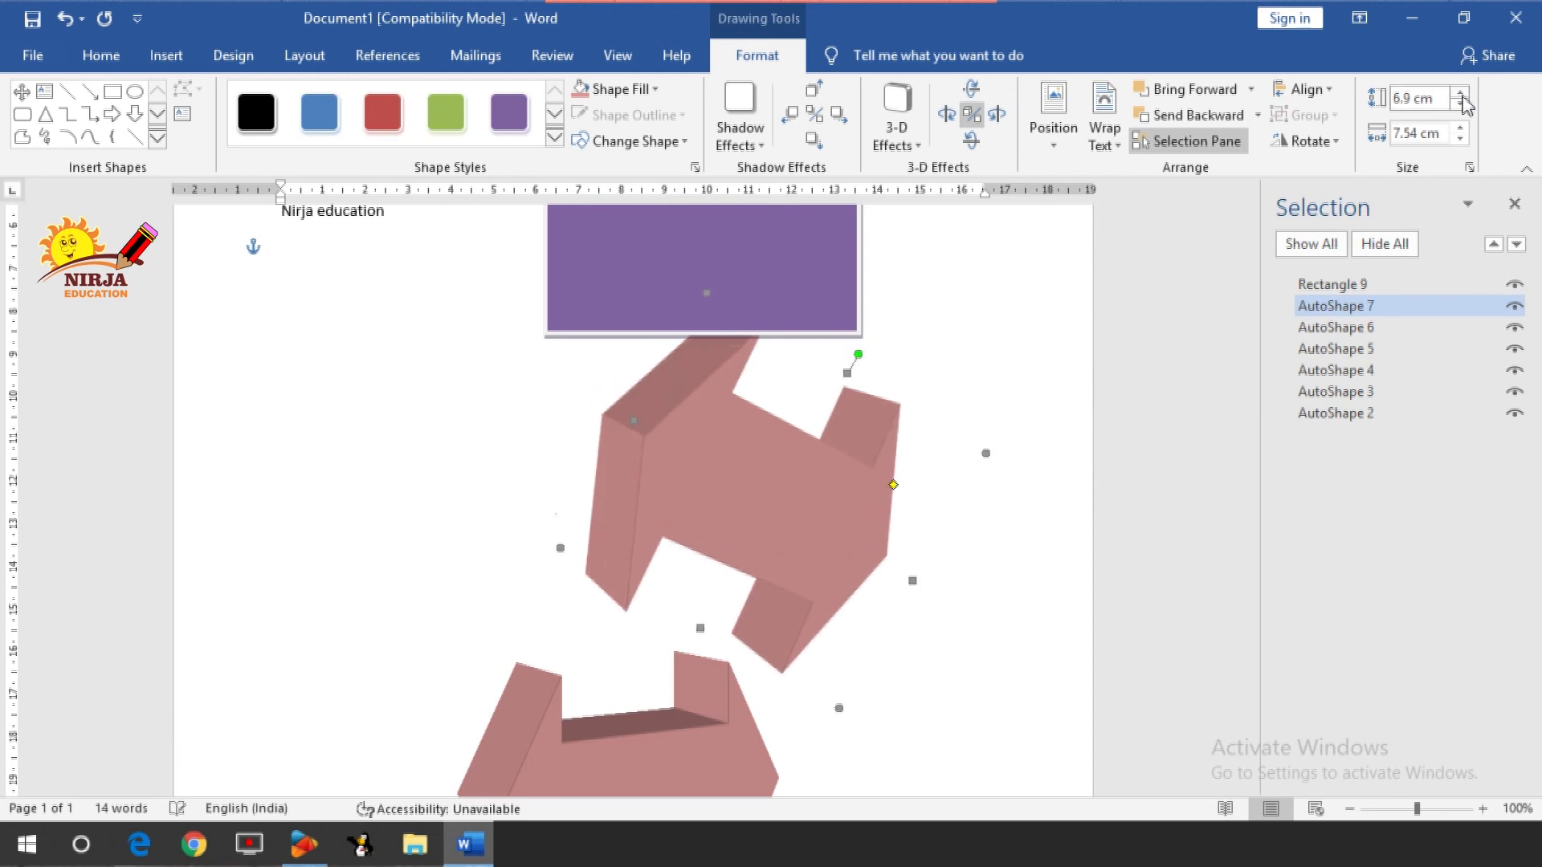
click(1463, 107)
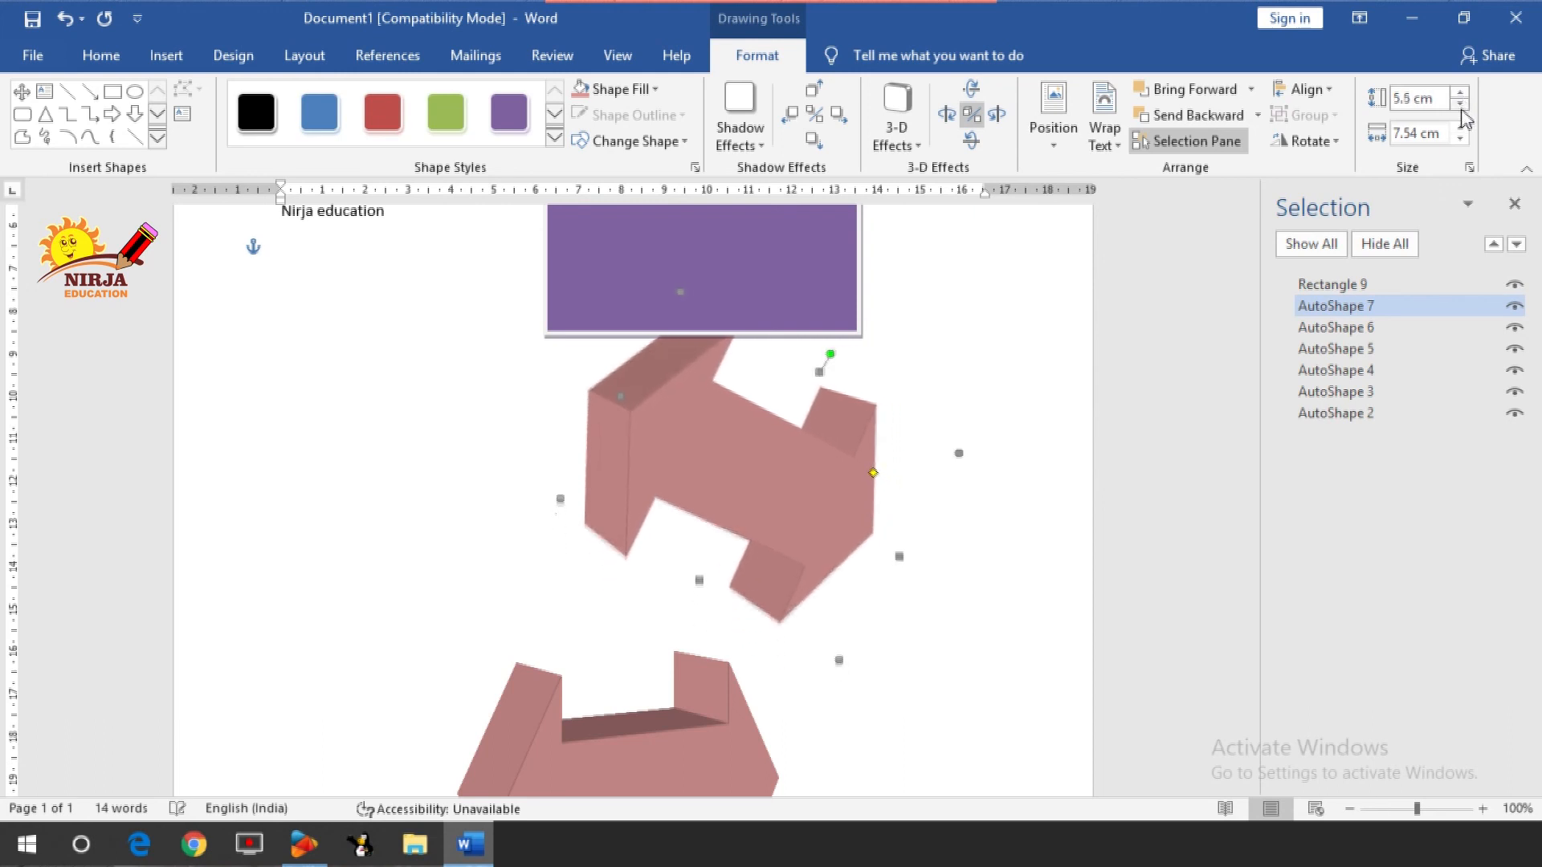
click(1462, 107)
click(1461, 127)
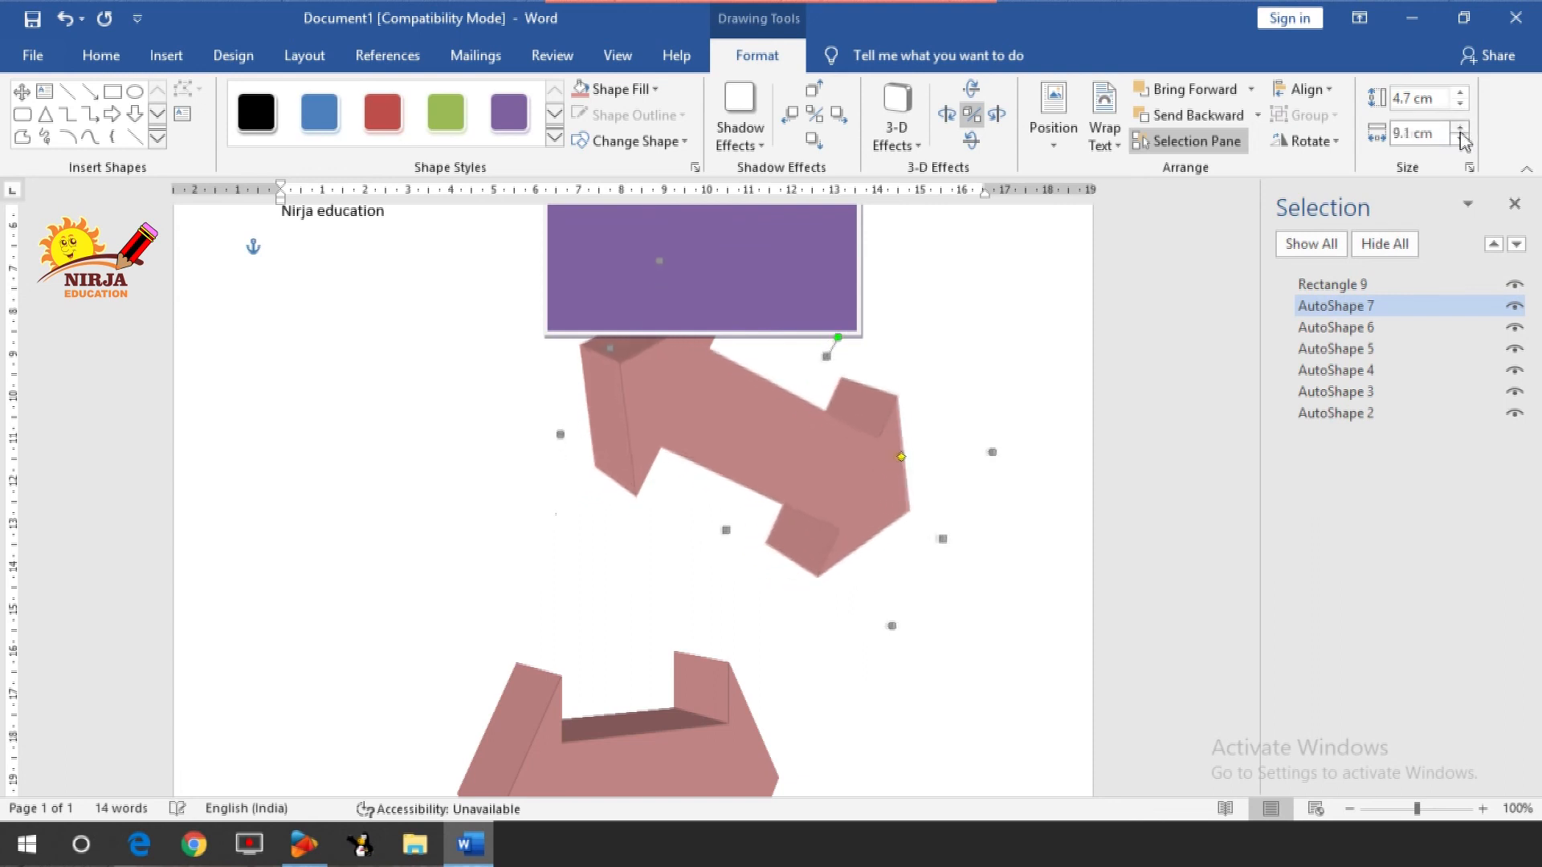
click(1460, 128)
click(1459, 143)
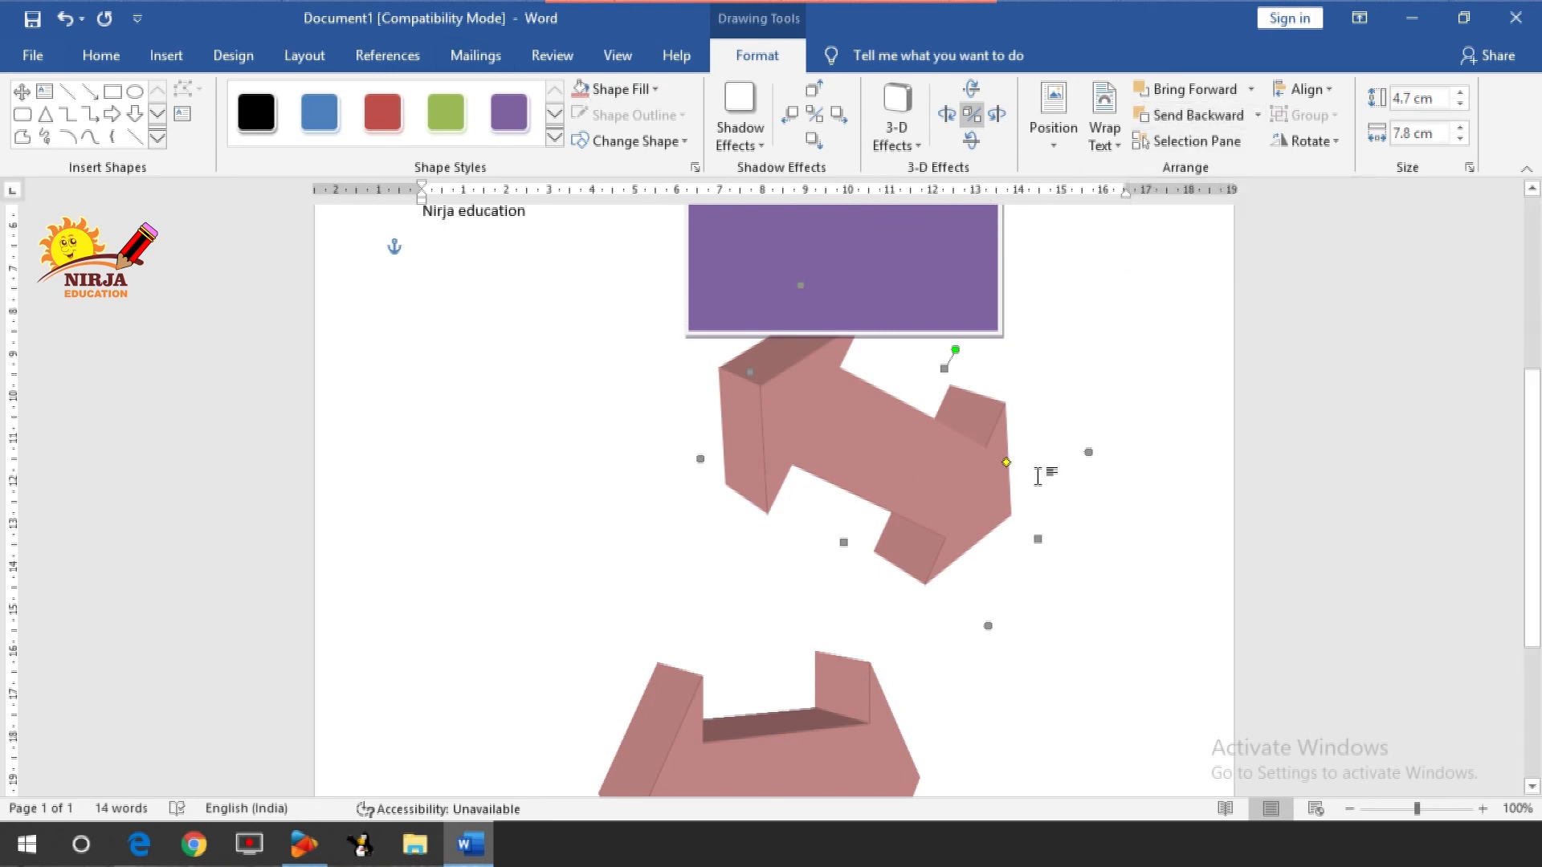
Display the gallery of shapes that can be inserted into the document.
click(167, 56)
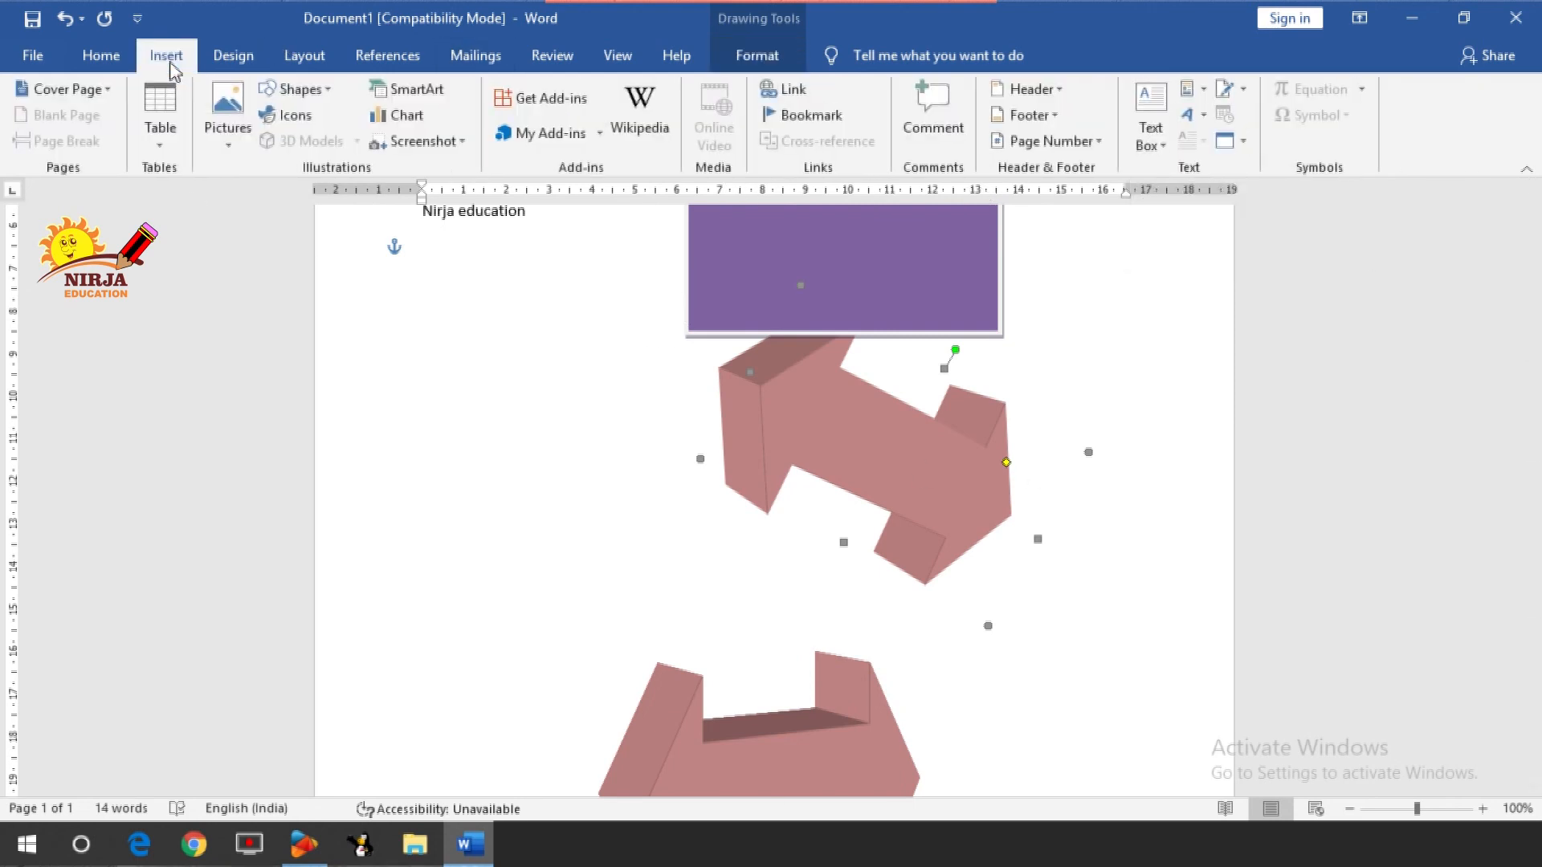
click(299, 90)
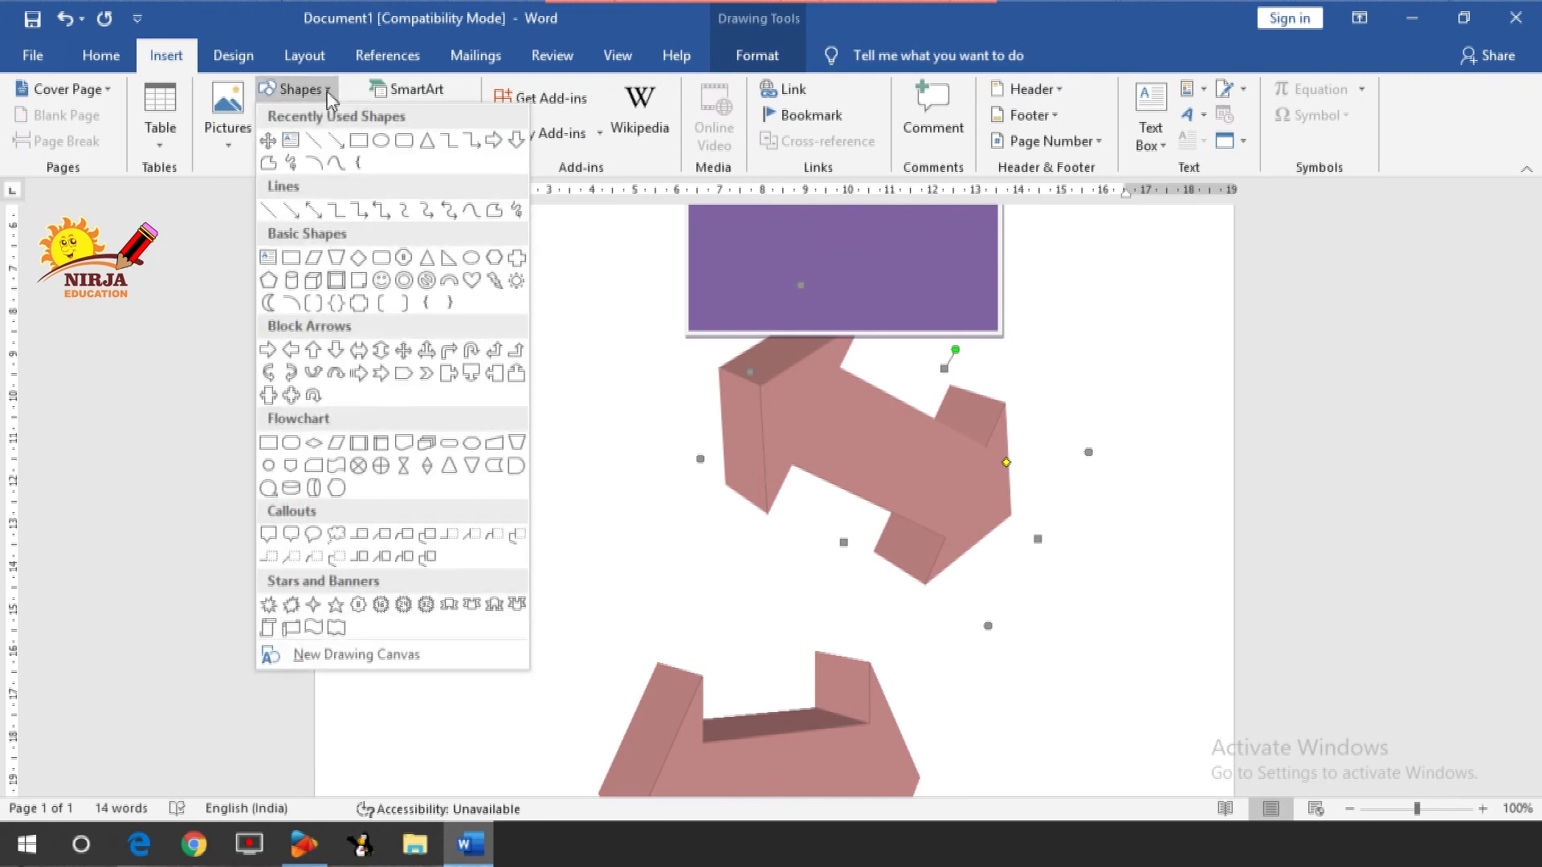